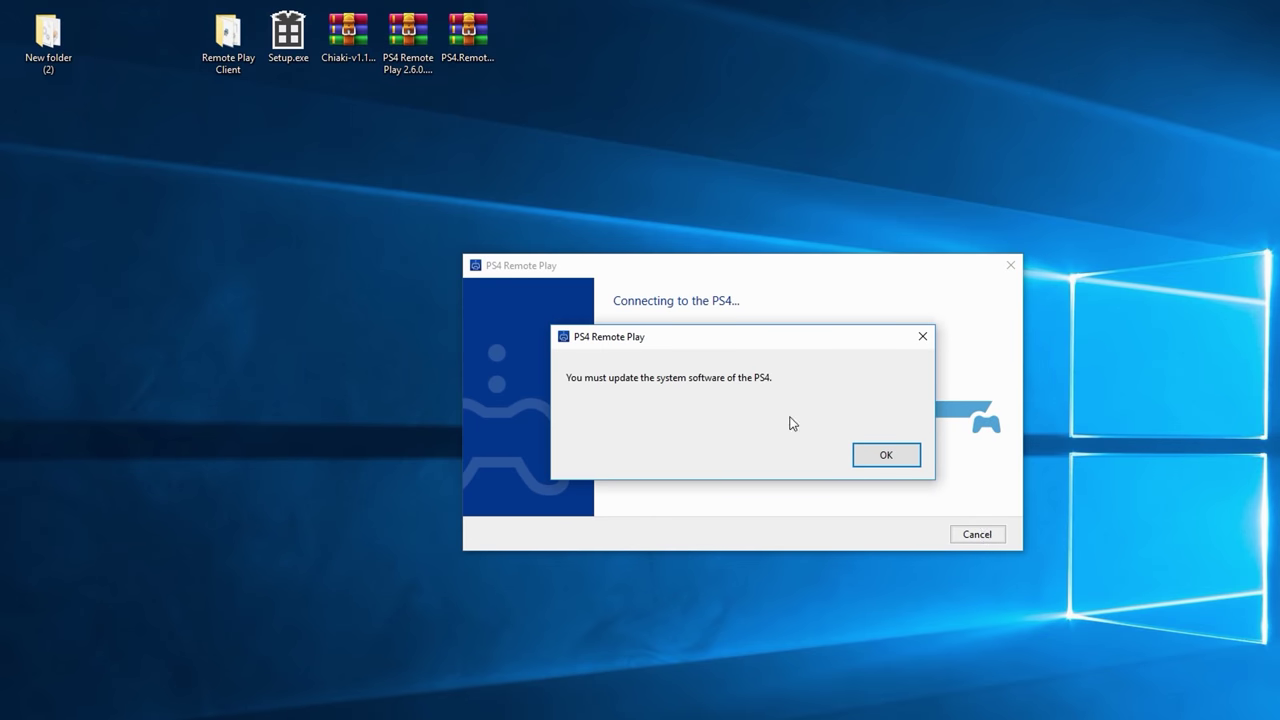
Step: Dismiss the Remote Play warning that the PS4 system software must be updated
left_click(868, 461)
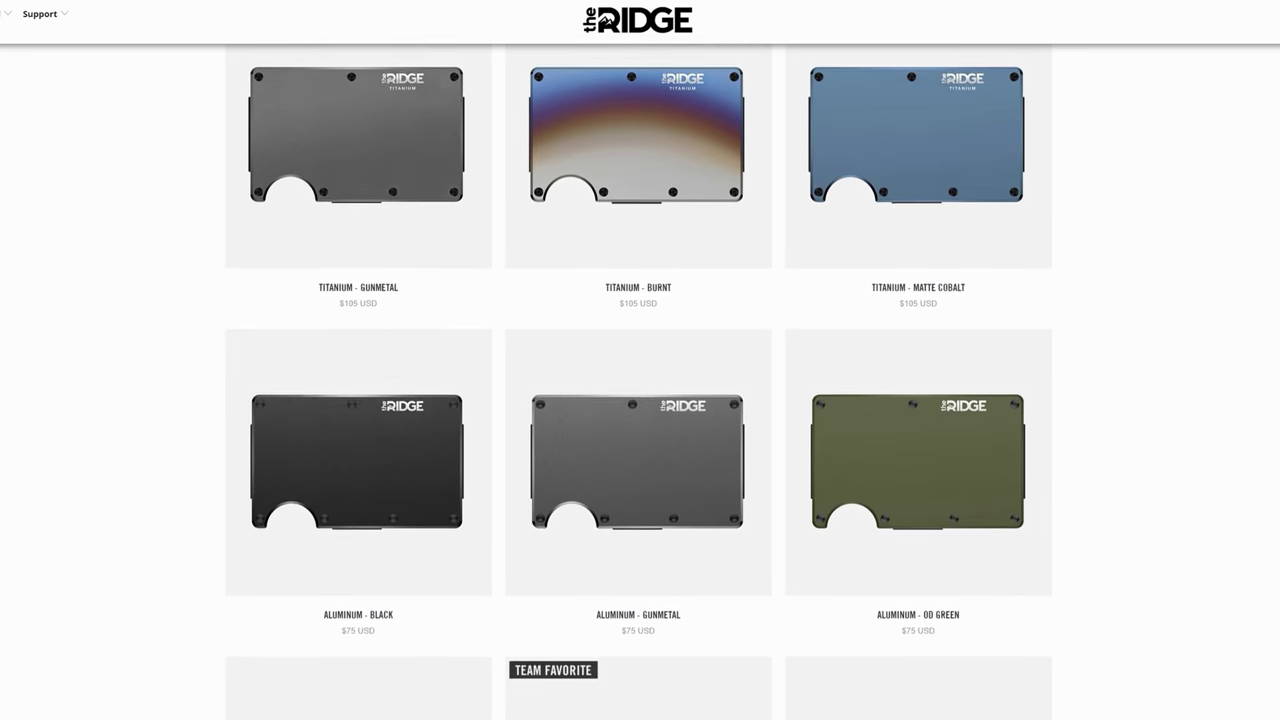
Step: Scroll down the Ridge catalogue to the accessories such as the Summit Knife and travel kit
scroll(640, 380, "down", 7)
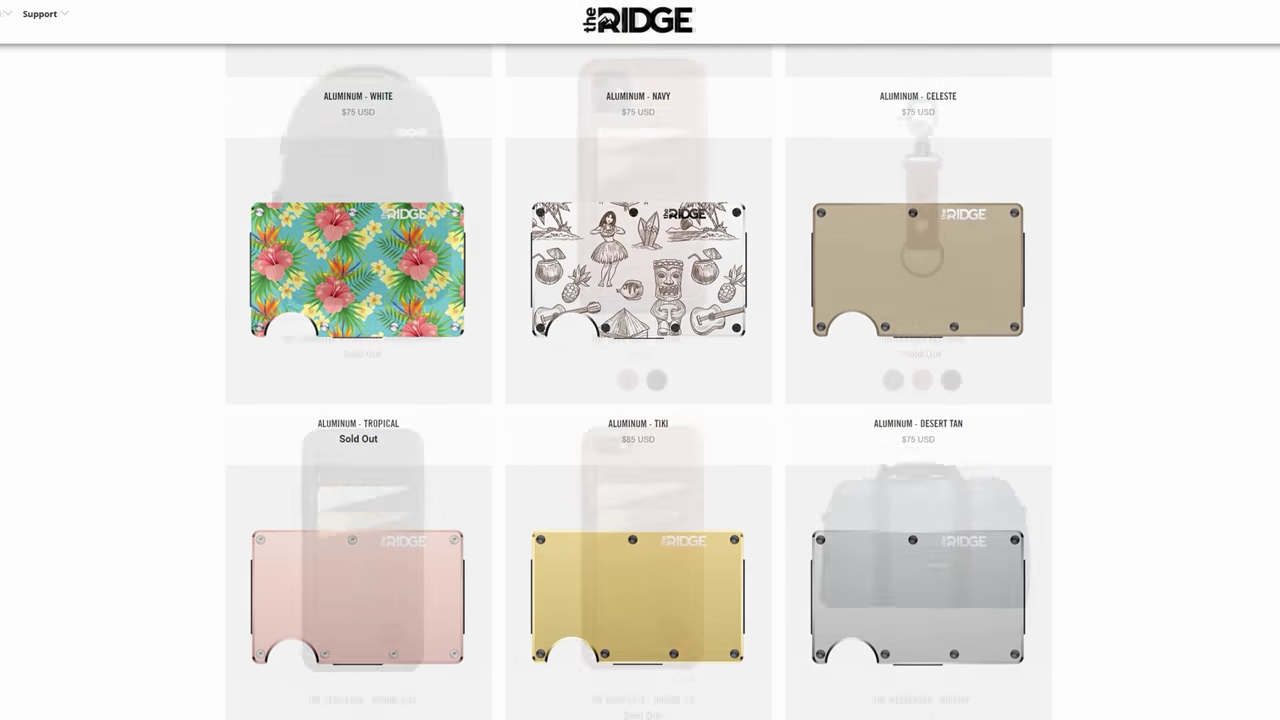
scroll(640, 380, "down", 5)
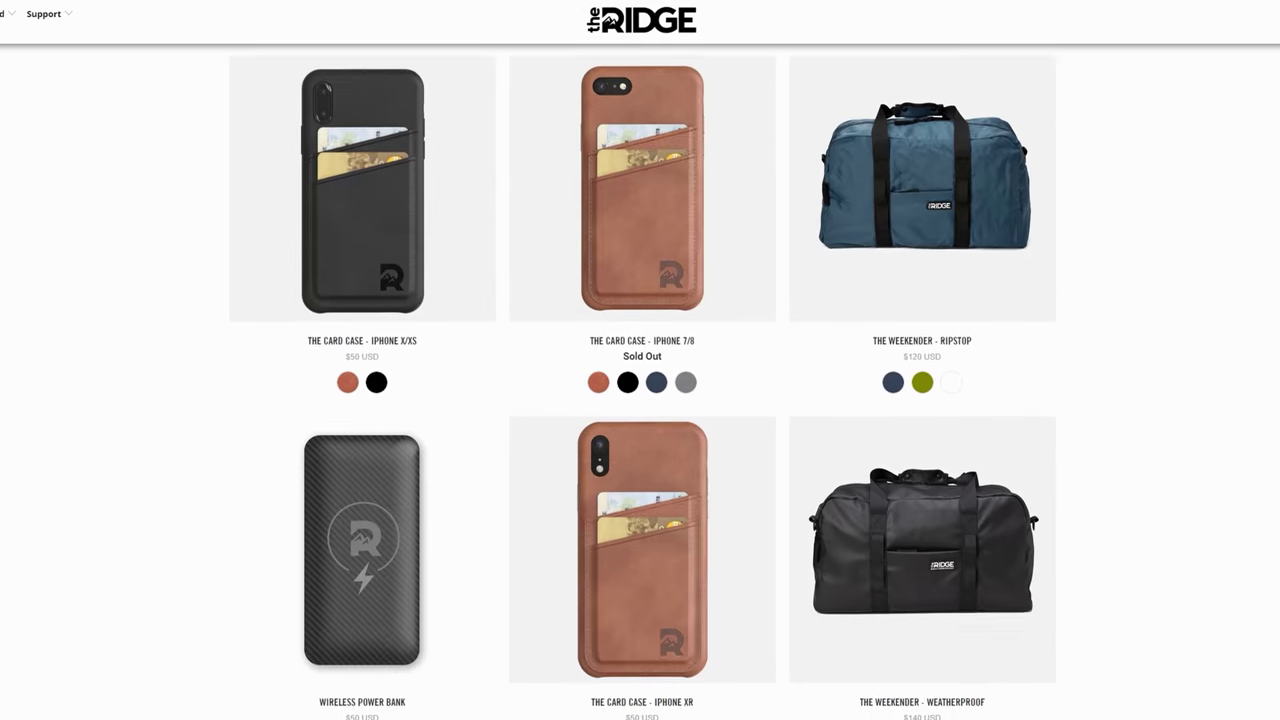
scroll(640, 380, "down", 6)
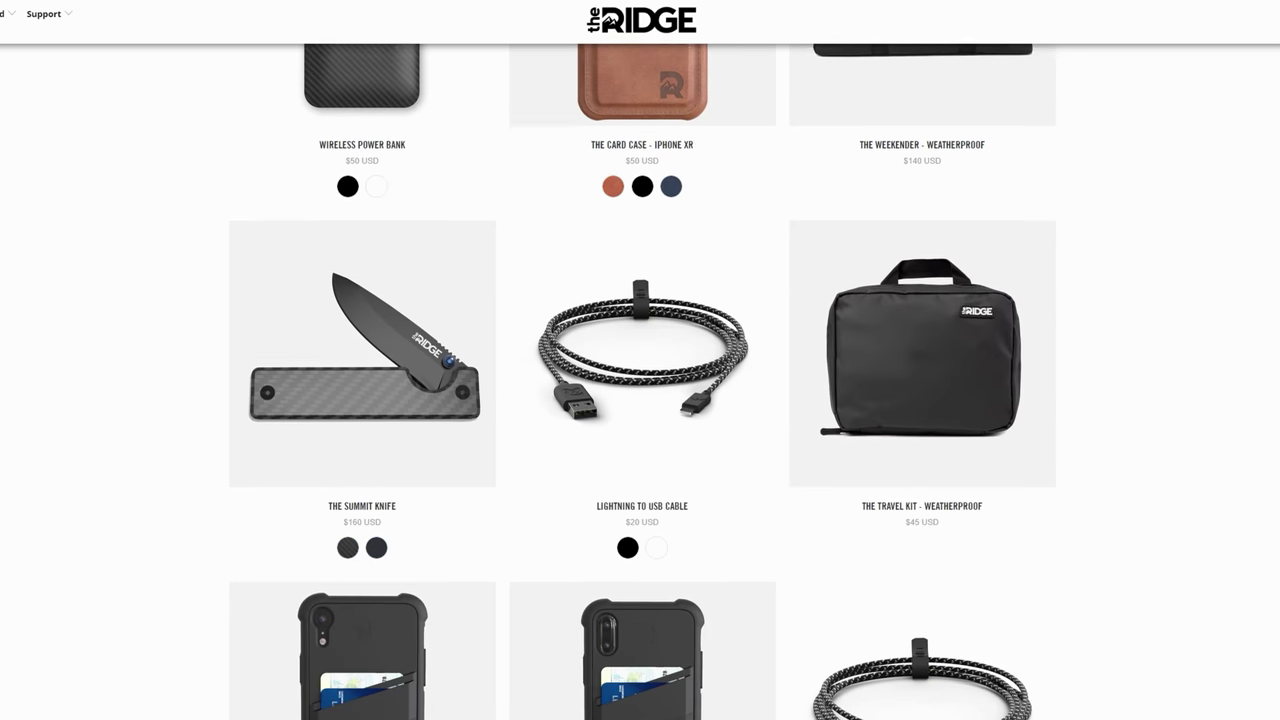
scroll(640, 380, "down", 5)
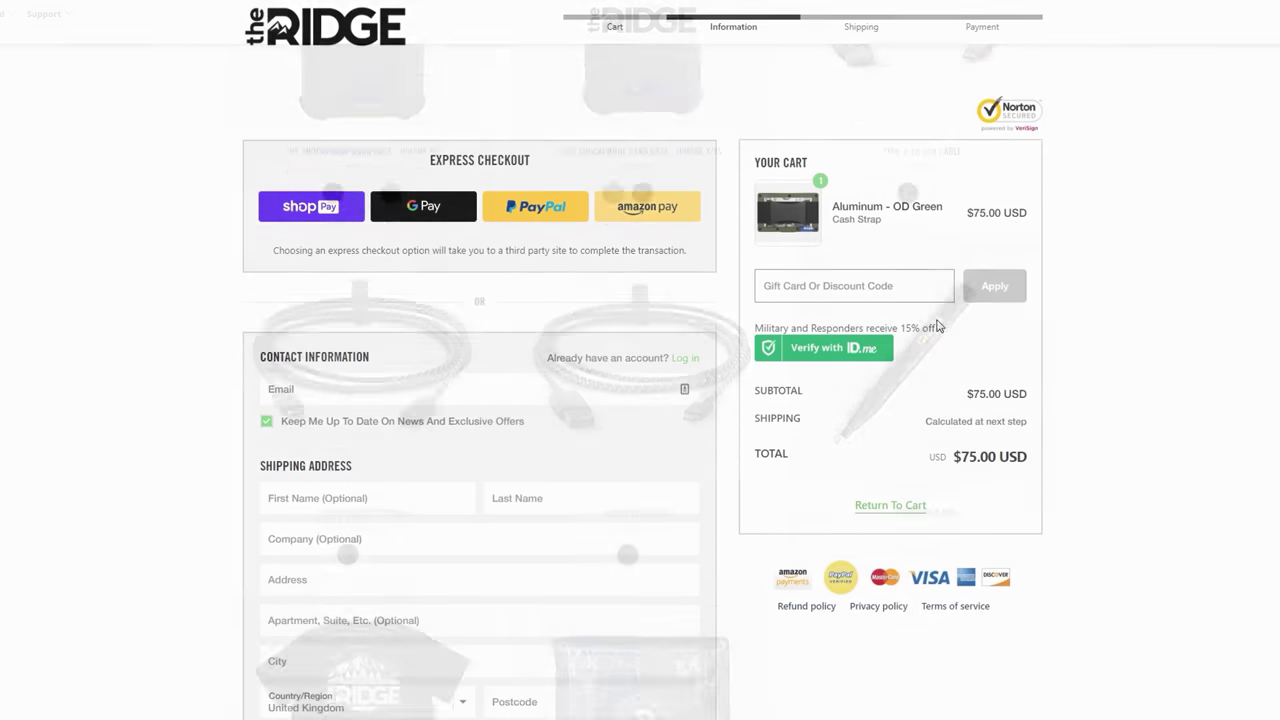
Step: Enter the creator discount code 'MODDE' in the checkout's gift card or discount code field
left_click(900, 290)
type("MODDE")
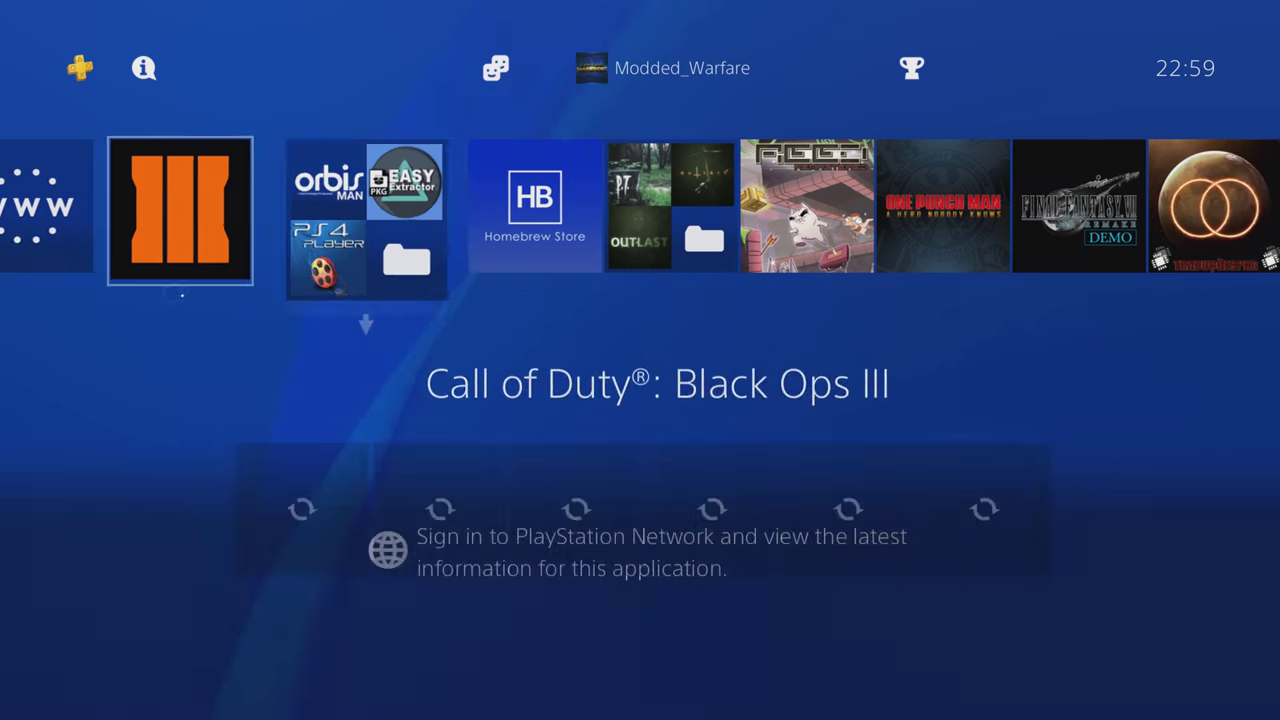
key("Right")
key("Right")
key("Up")
key("Right")
key("Right")
key("Right")
key("Right")
key("Right")
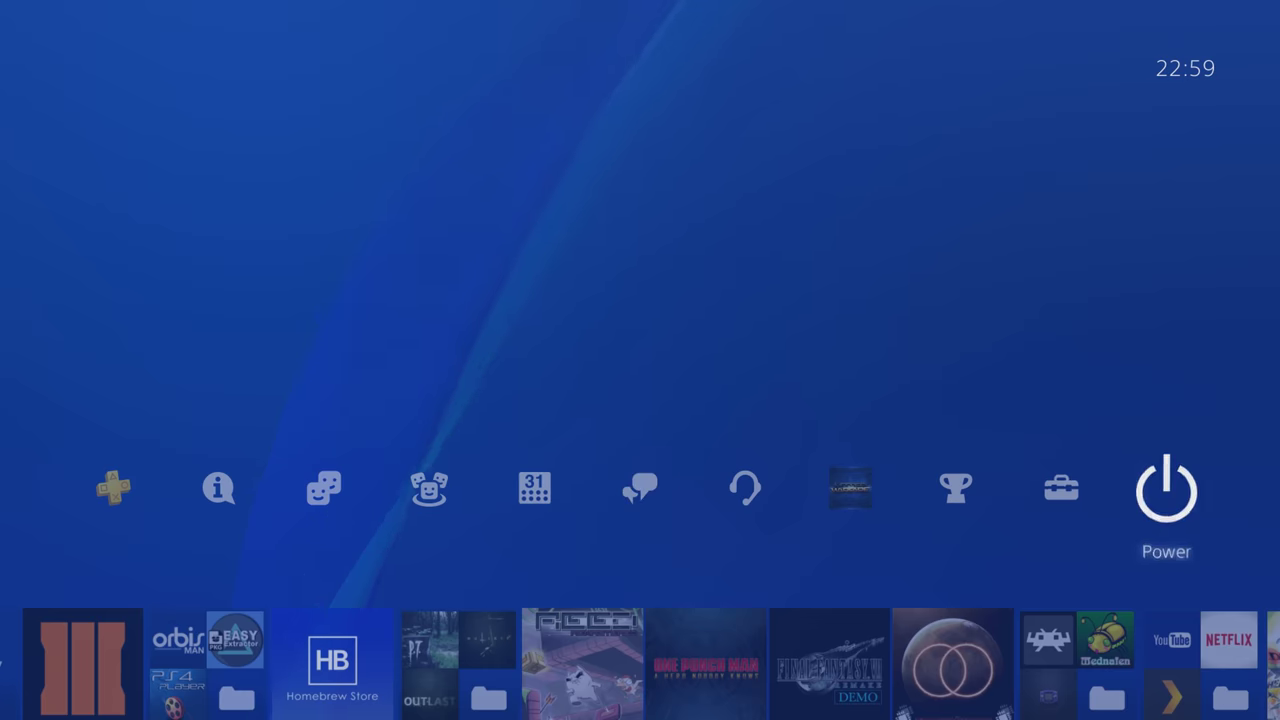
key("Left")
key("Return")
key("Down")
key("Down")
key("Down")
key("Down")
key("Down")
key("Down")
key("Down")
key("Down")
key("Down")
key("Down")
key("Down")
key("Down")
key("Down")
key("Down")
key("Down")
key("Down")
key("Down")
key("Down")
key("Down")
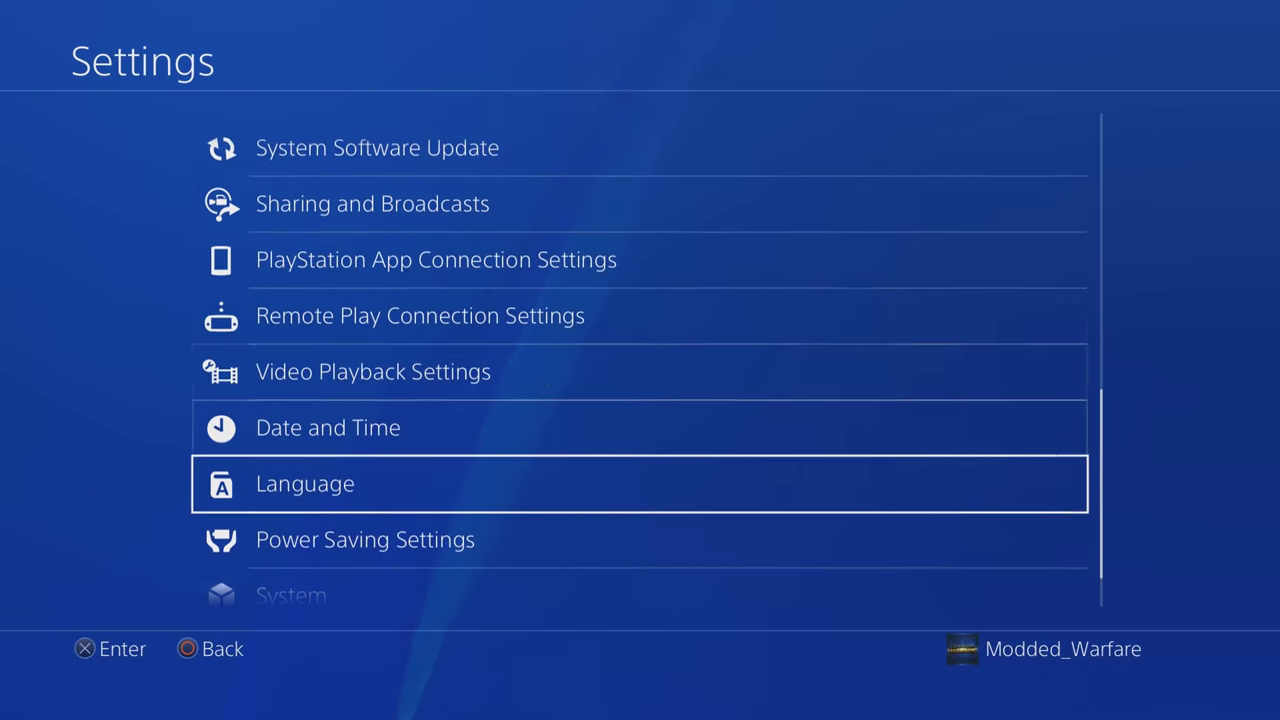
key("Up")
key("Up")
key("Up")
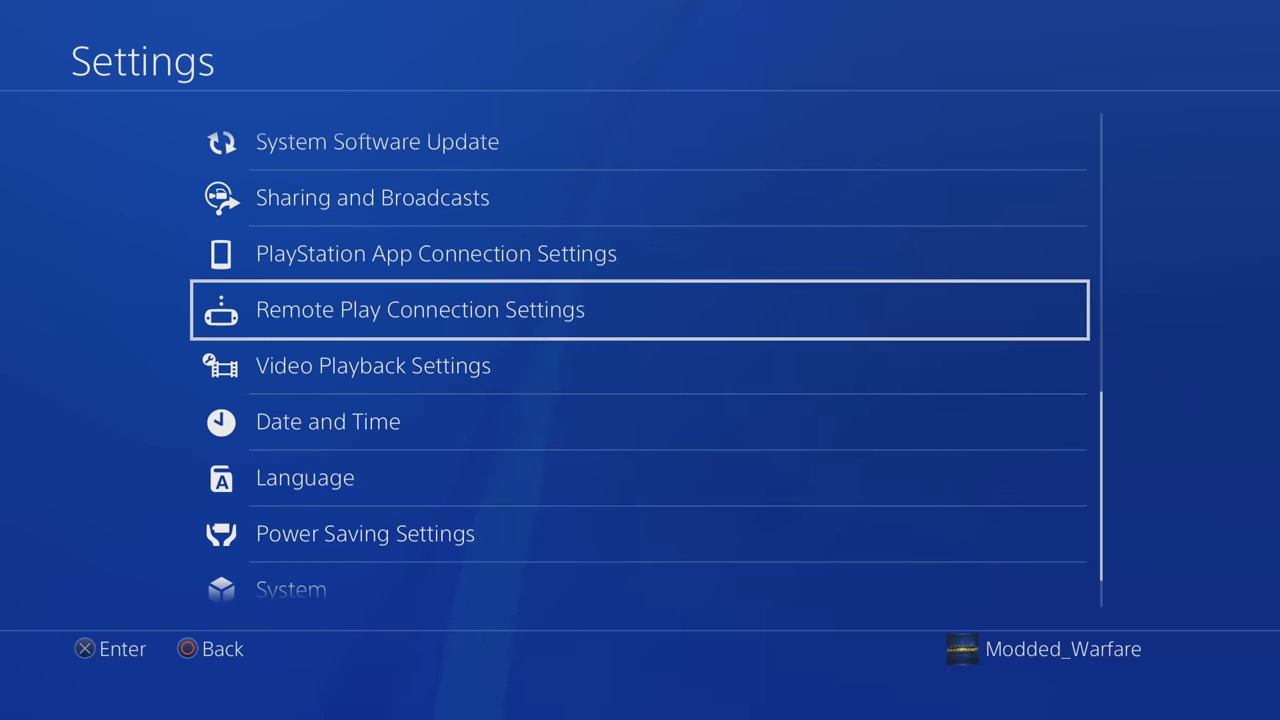
key("Return")
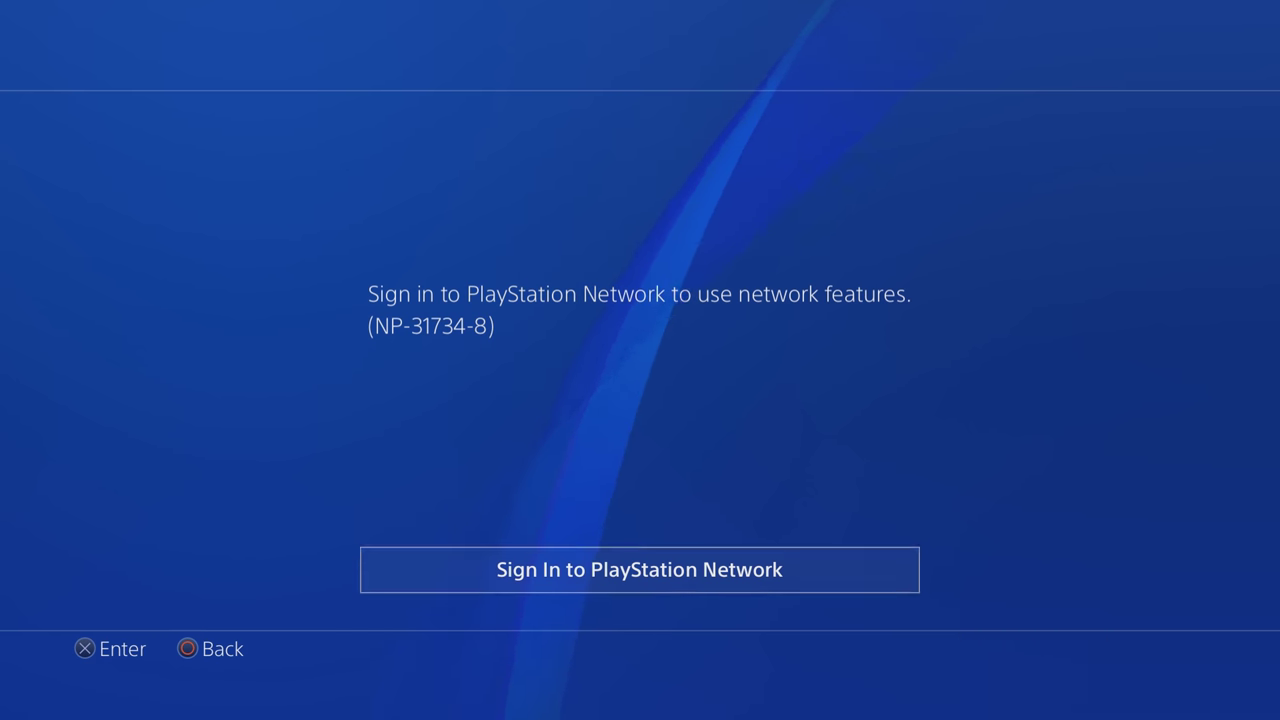
key("Escape")
key("Escape")
key("Down")
key("Left")
key("Left")
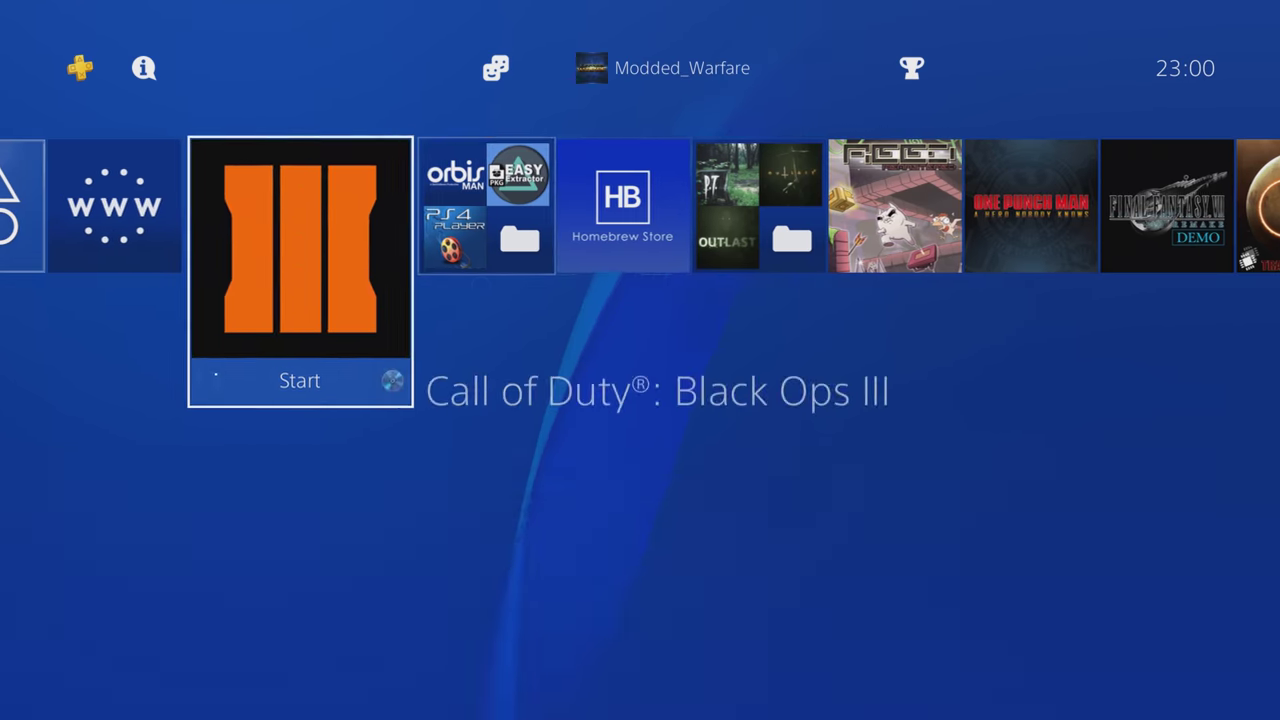
key("Left")
key("Left")
key("Right")
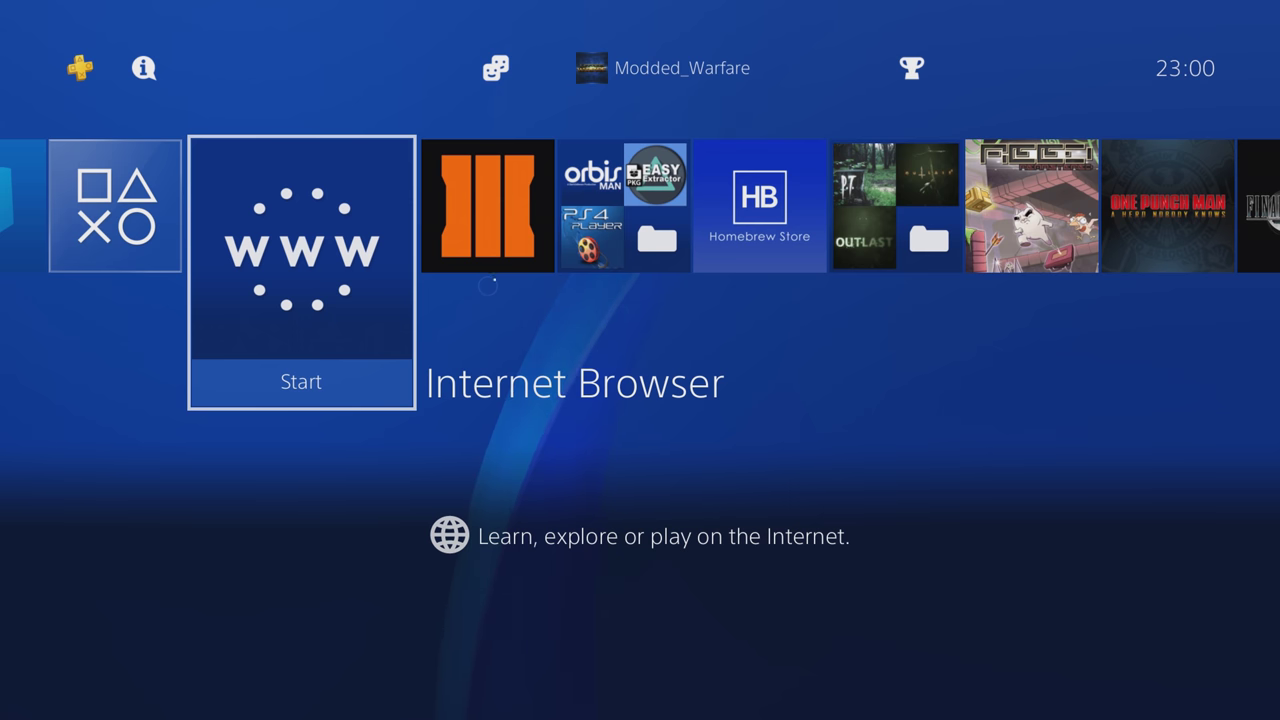
Step: Launch the Internet Browser and load the exploit host by typing '165.' and choosing the .227 suggestion
key("Return")
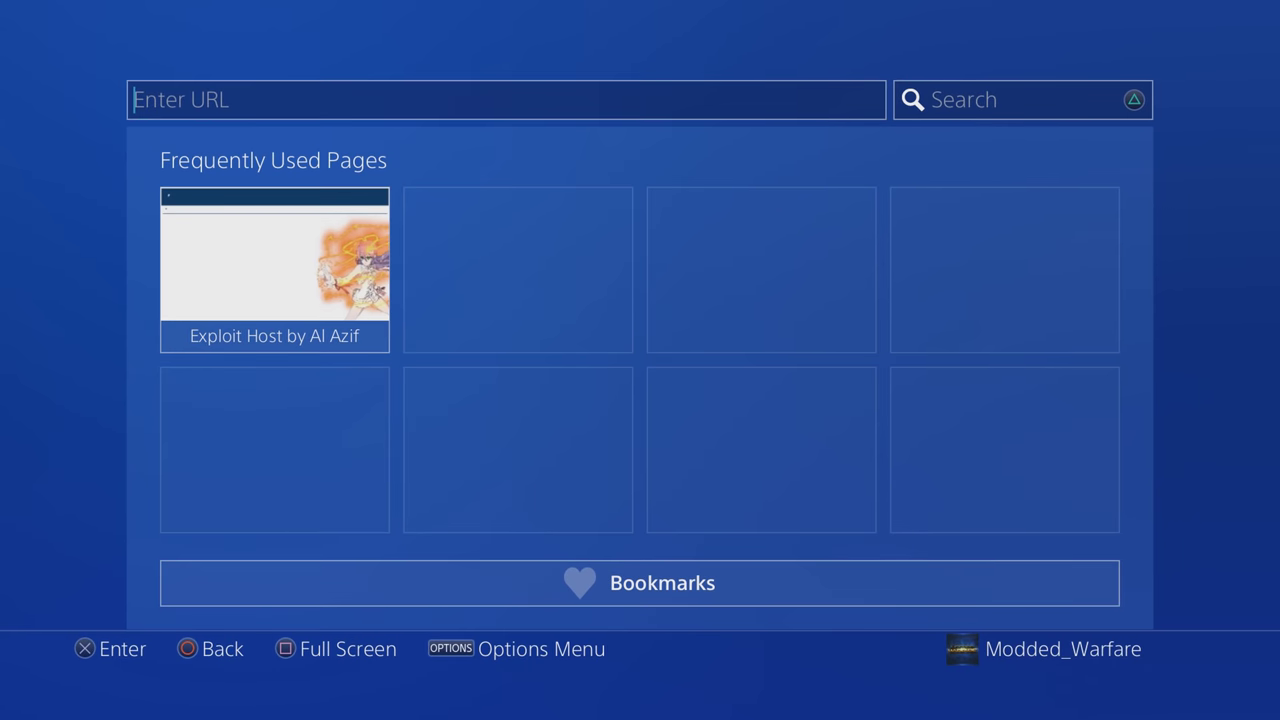
key("Return")
key("Left")
key("Left")
key("Left")
key("Left")
key("Up")
key("Up")
type("1")
key("Right")
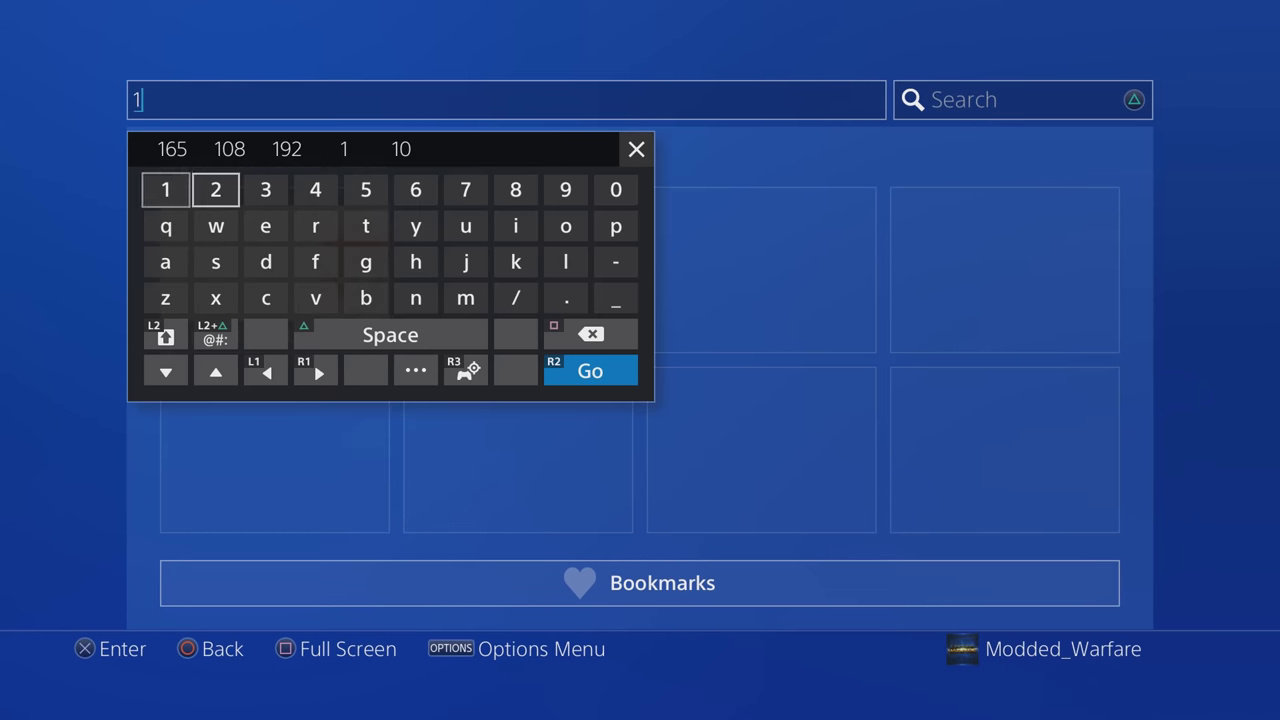
key("Right")
key("Right")
key("Right")
key("Right")
type("6")
key("Left")
type("5")
key("Down")
key("Down")
key("Down")
key("Right")
key("Right")
key("Right")
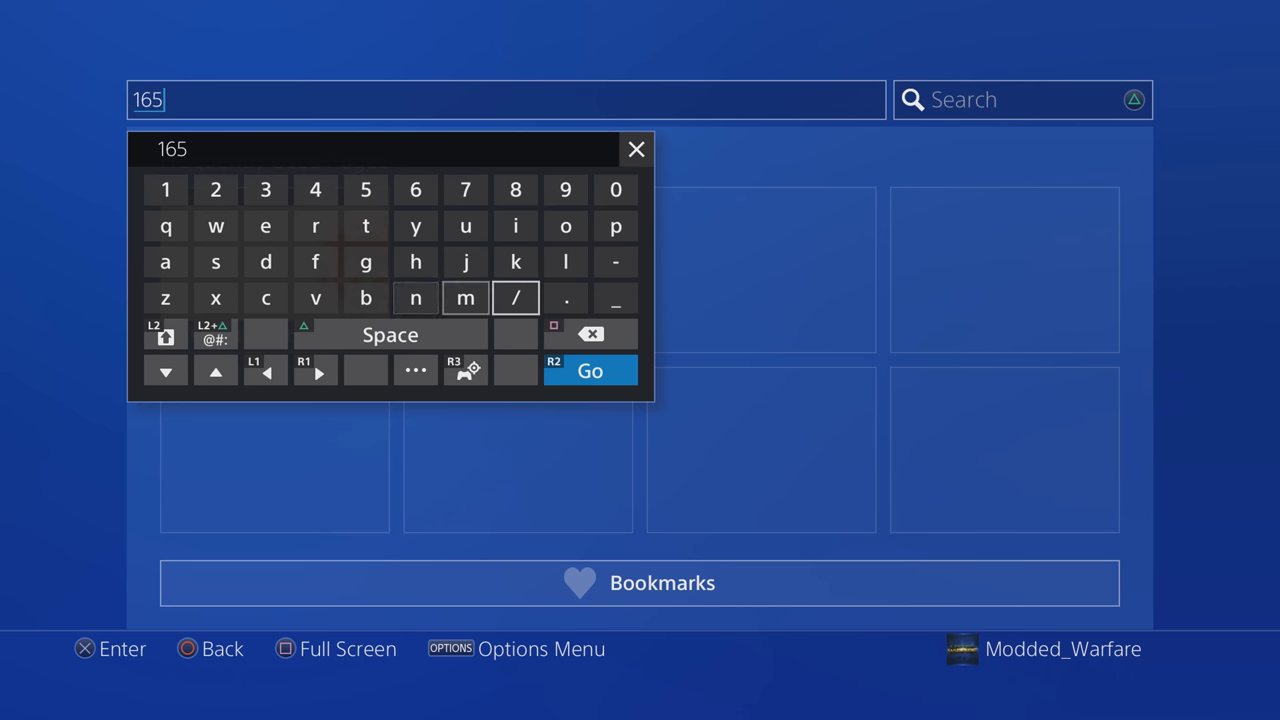
key("Right")
type(".")
key("Left")
key("Left")
key("Left")
key("Left")
key("Left")
key("Left")
key("Left")
key("Up")
key("Up")
key("Up")
key("Up")
key("Right")
key("Right")
key("Return")
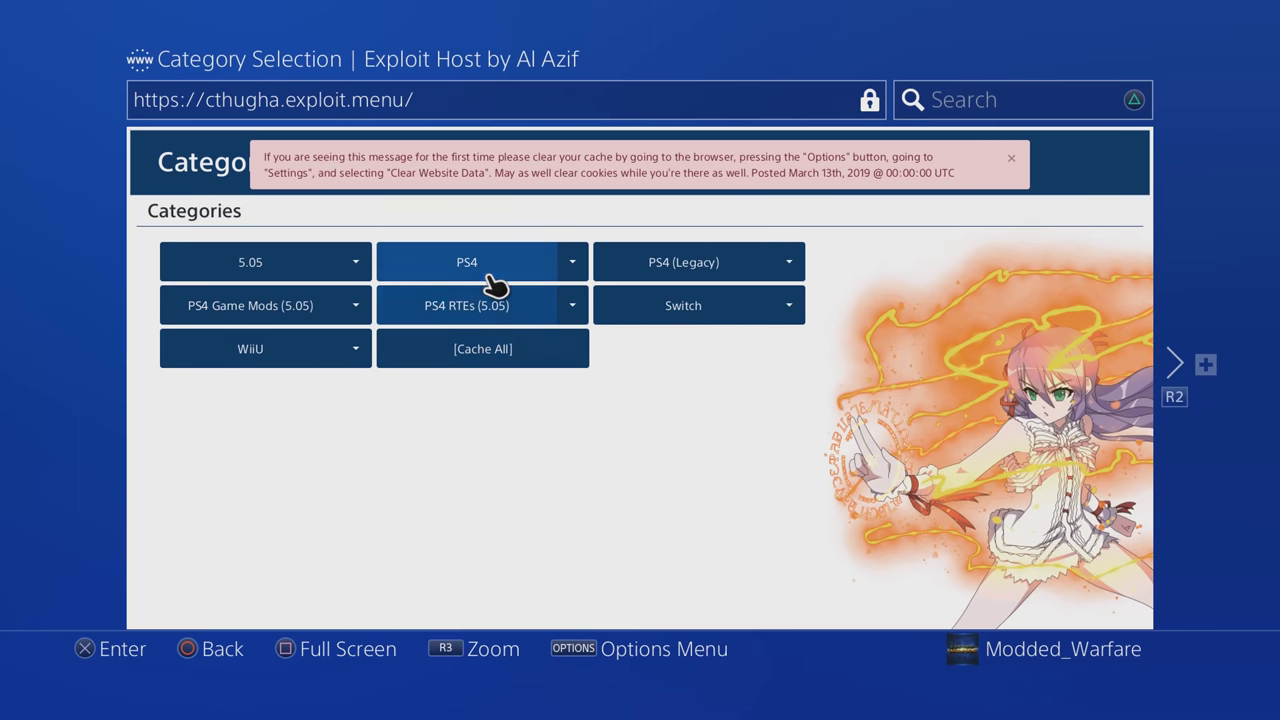
Step: Open the PS4 exploit category and run the REN payload, getting Success! and Remote Play Enabled!
left_click(497, 276)
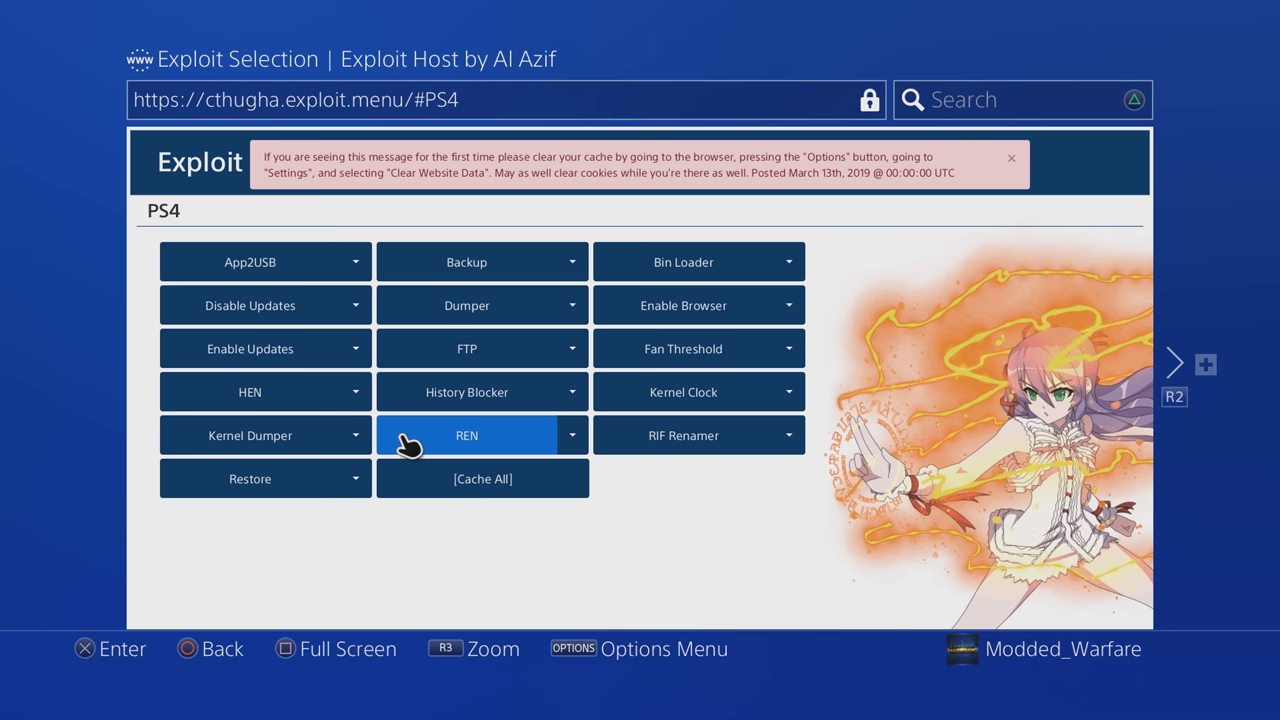
left_click(499, 445)
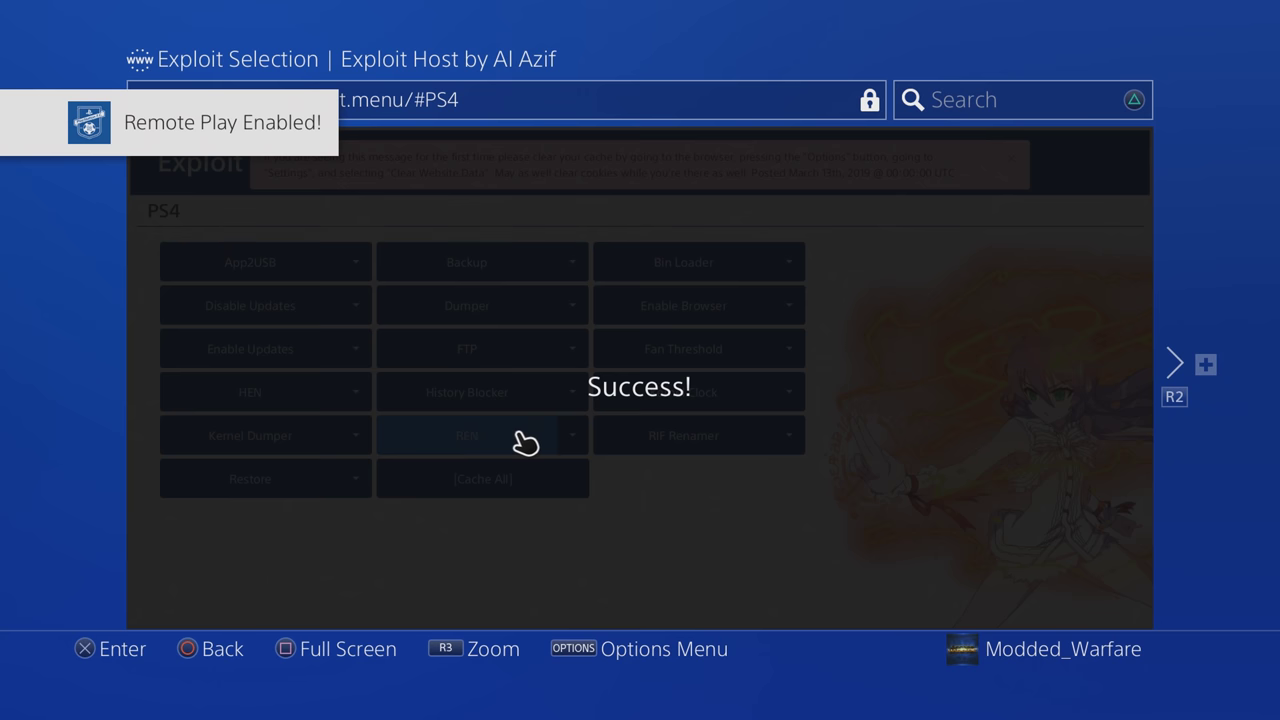
key("Escape")
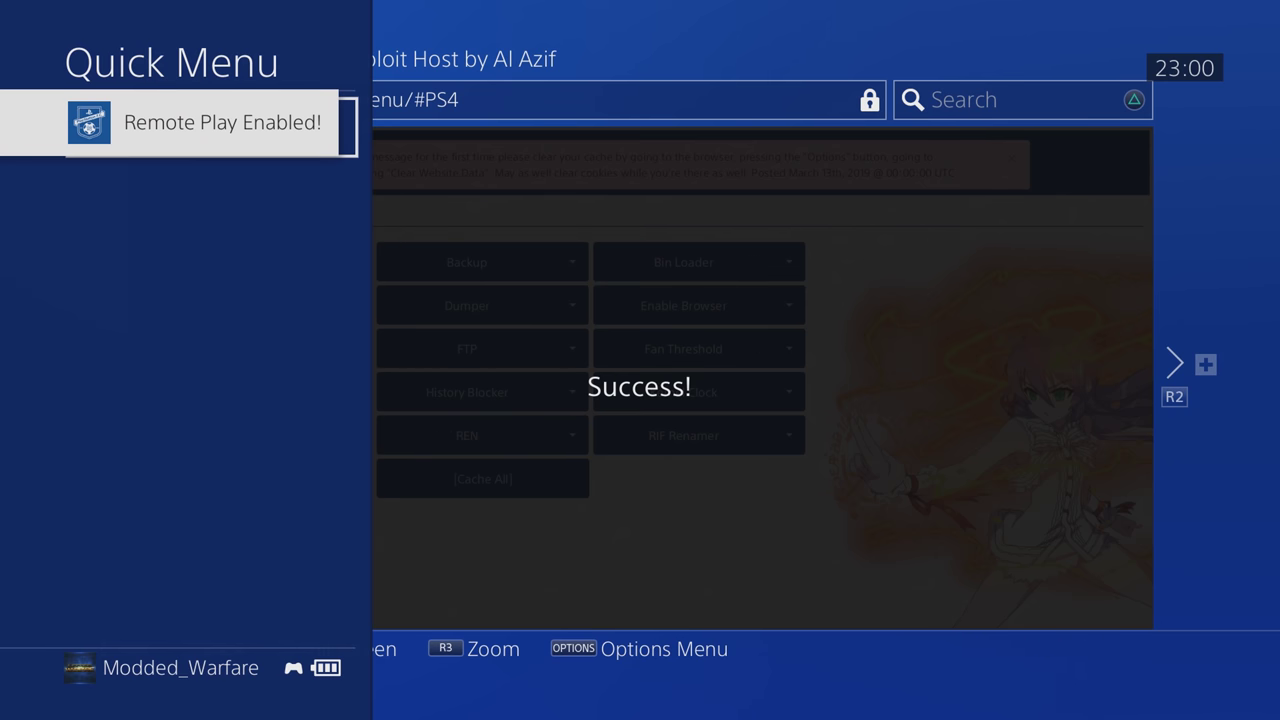
key("Escape")
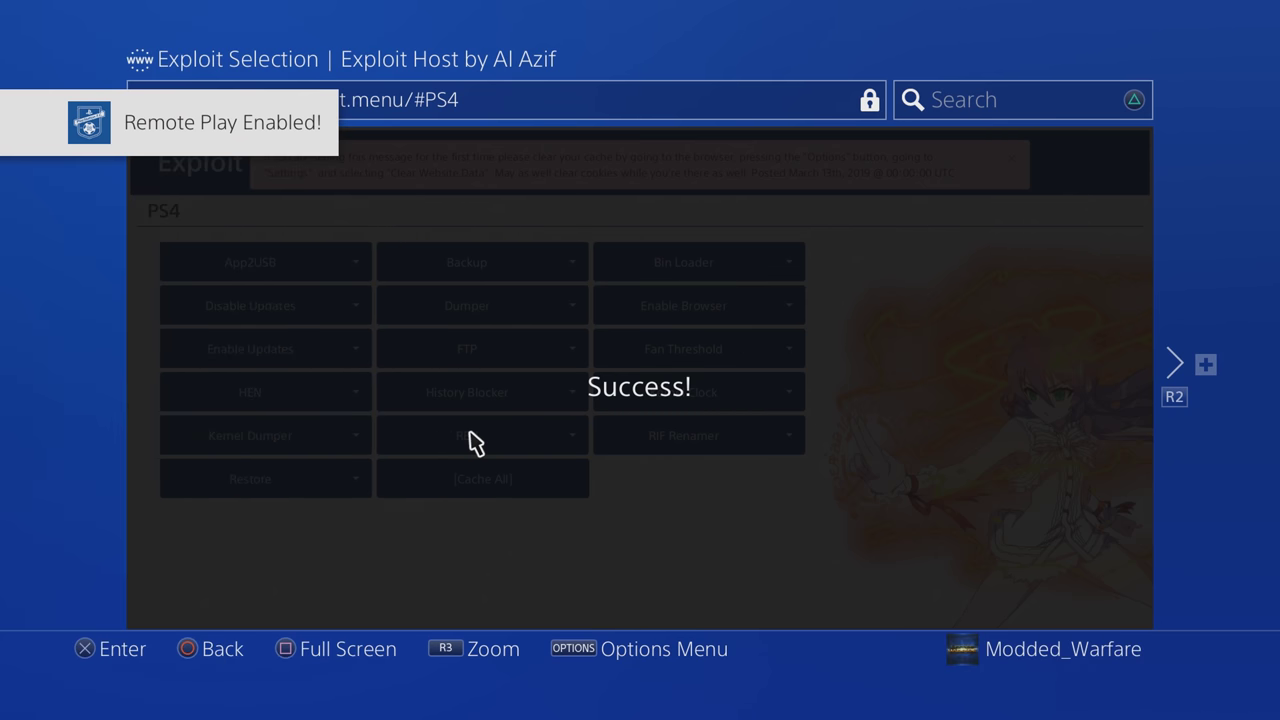
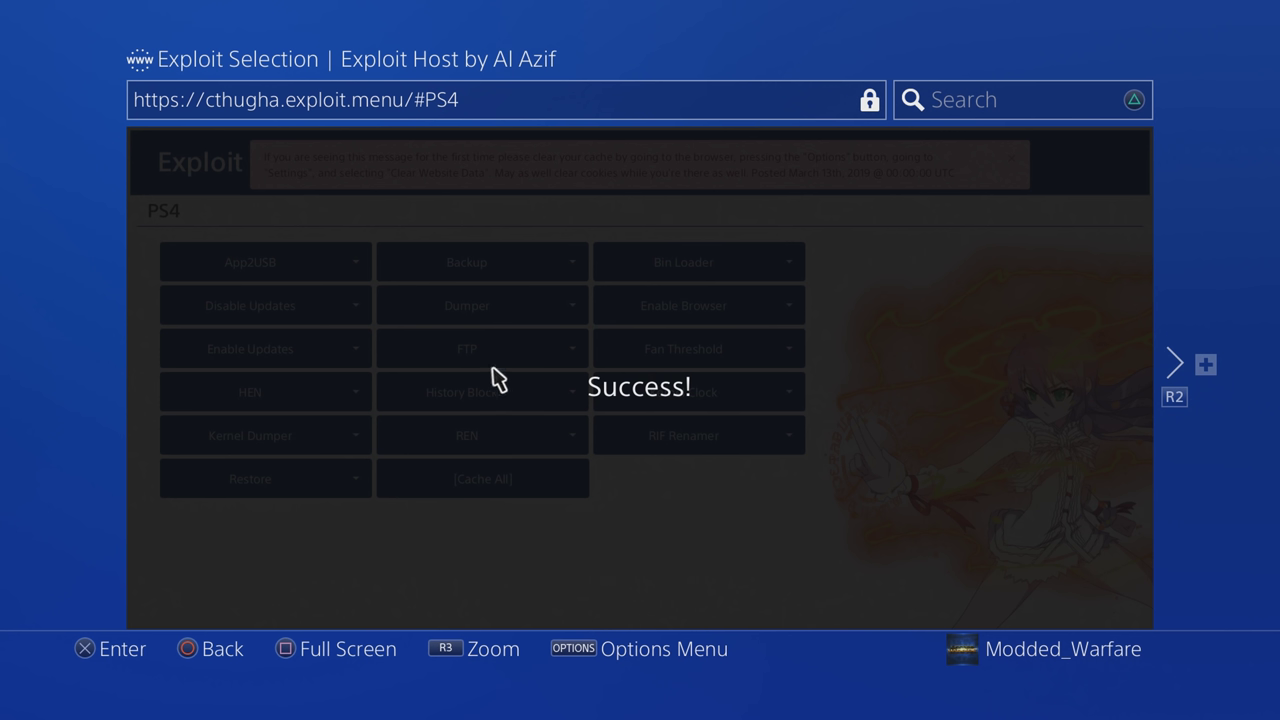
Step: Close the exploit host browser on the PS4 using its options menu
key("Menu")
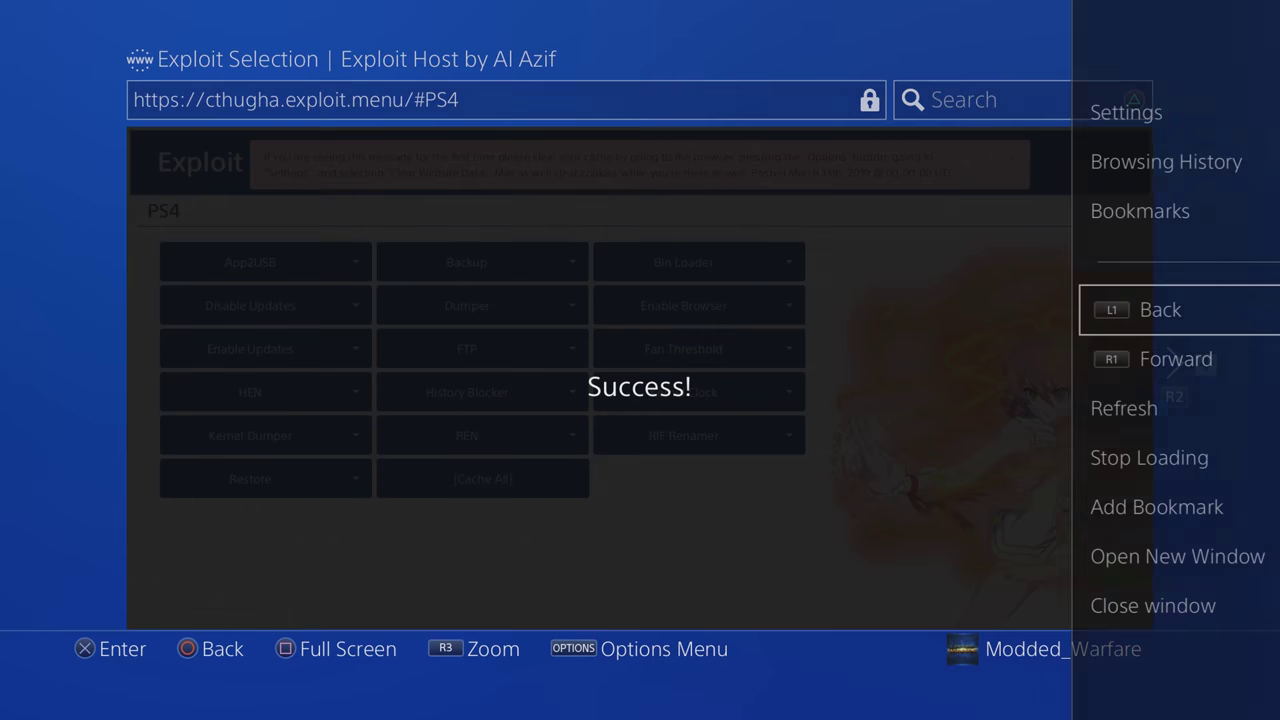
key("Down")
key("Down")
key("Down")
key("Down")
key("Down")
key("Down")
key("Return")
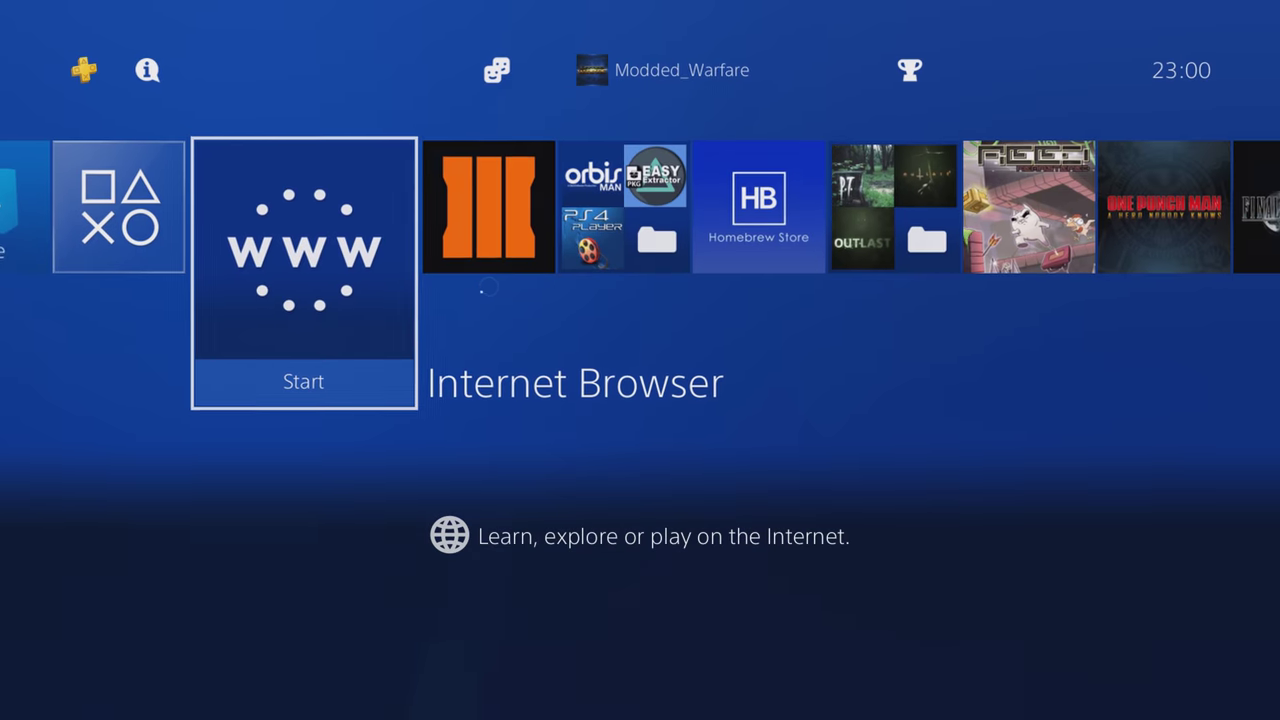
Step: In PS4 Settings, enable Remote Play under Remote Play Connection Settings
key("Right")
key("Right")
key("Right")
key("Right")
key("Right")
key("Right")
key("Right")
key("Right")
key("Right")
key("Right")
key("Right")
key("Right")
key("Right")
key("Right")
key("Right")
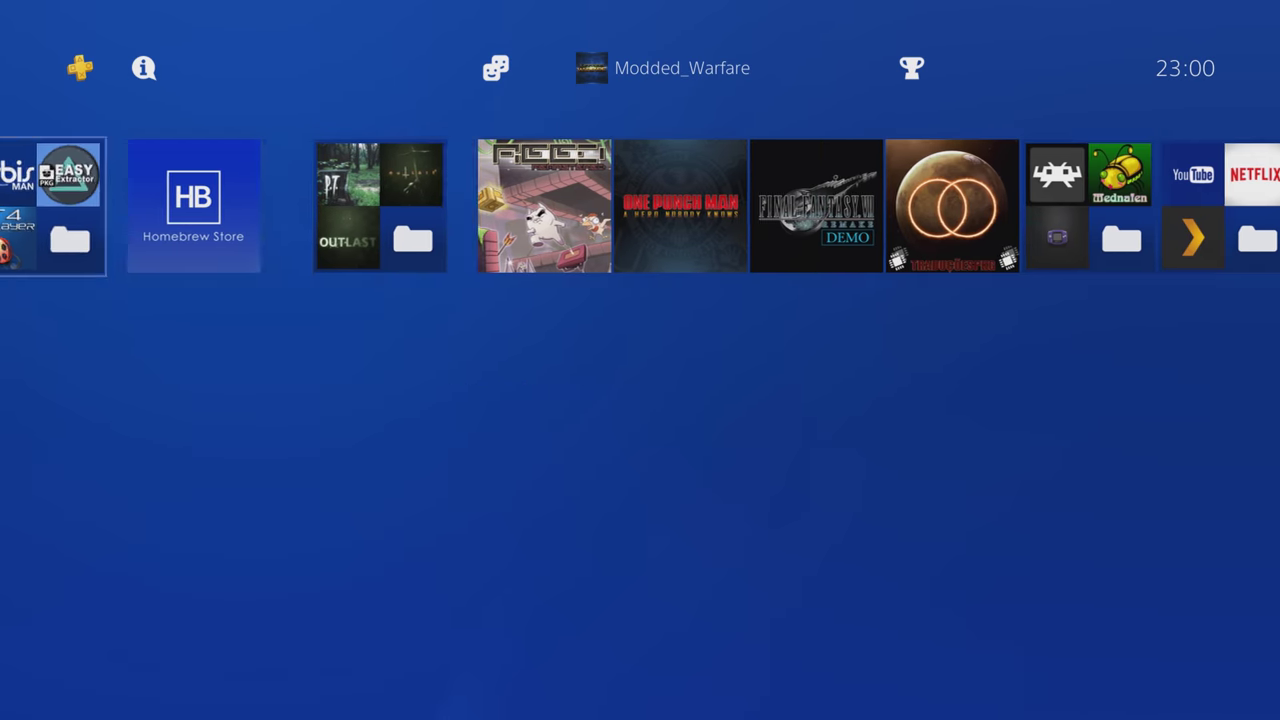
key("Up")
key("Return")
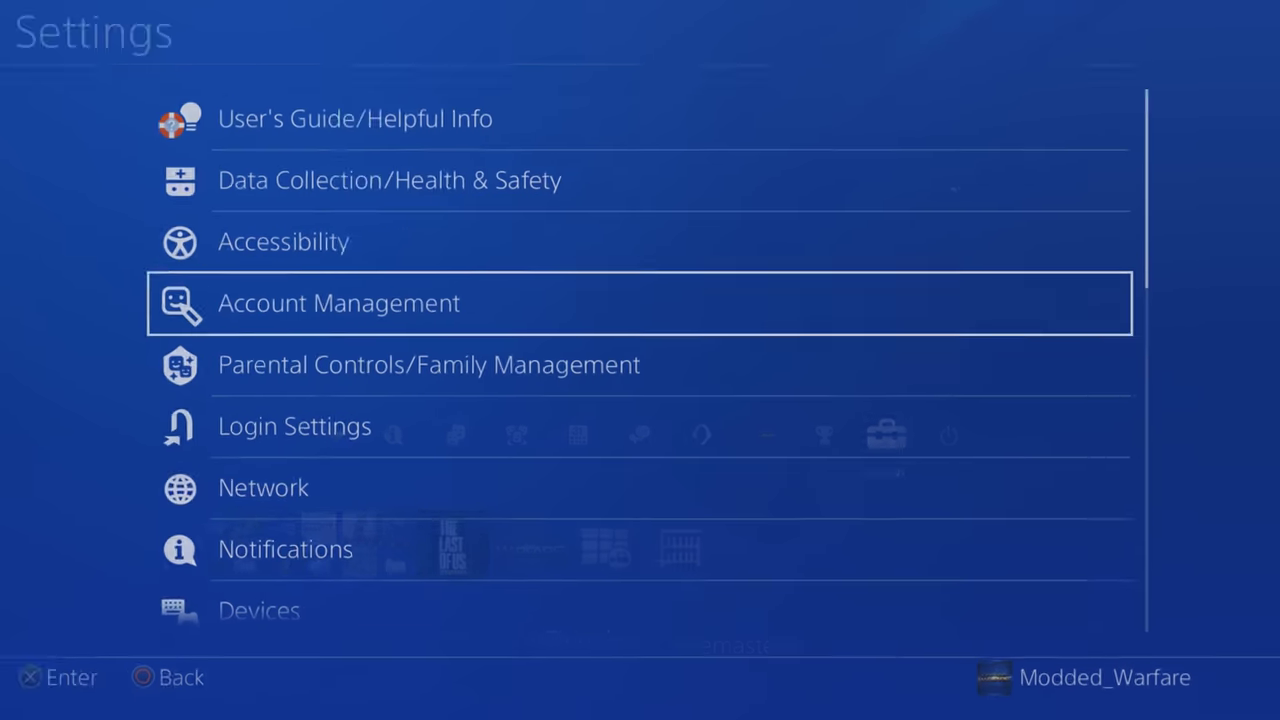
key("Down")
key("Down")
key("Down")
key("Down")
key("Down")
key("Down")
key("Down")
key("Down")
key("Down")
key("Down")
key("Up")
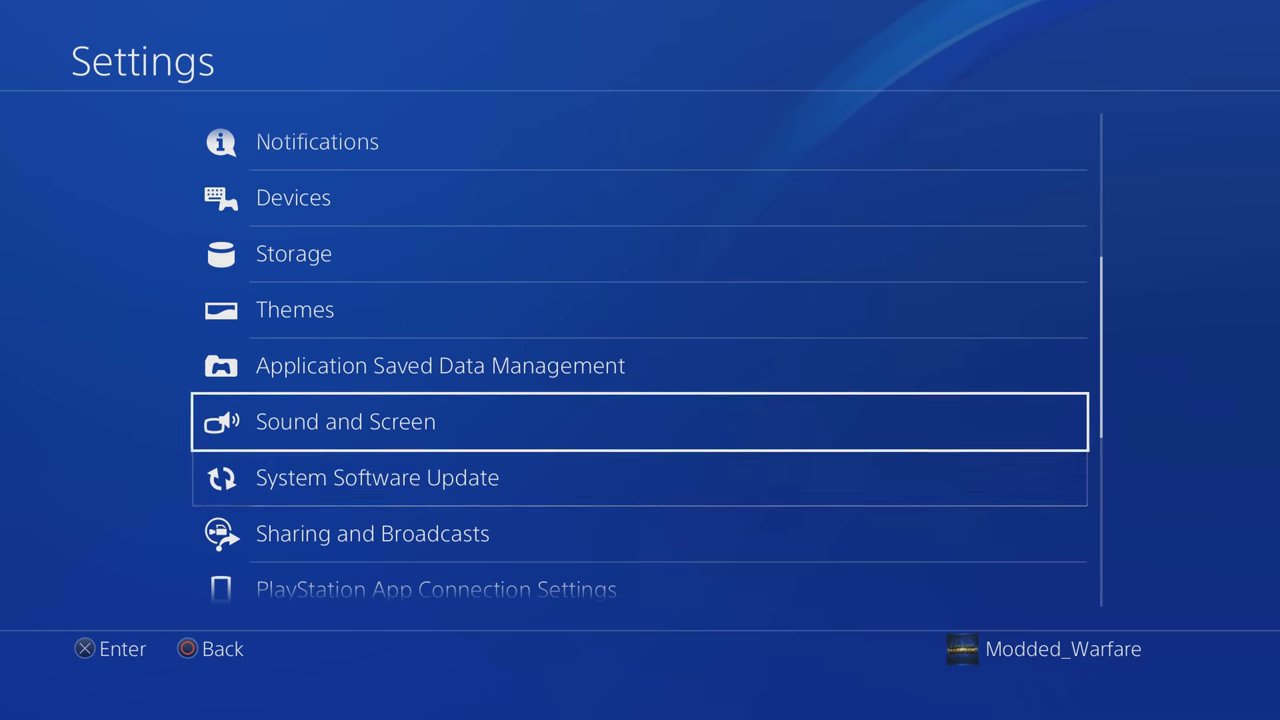
key("Down")
key("Down")
key("Down")
key("Down")
key("Down")
key("Down")
key("Down")
key("Down")
key("Up")
key("Up")
key("Up")
key("Up")
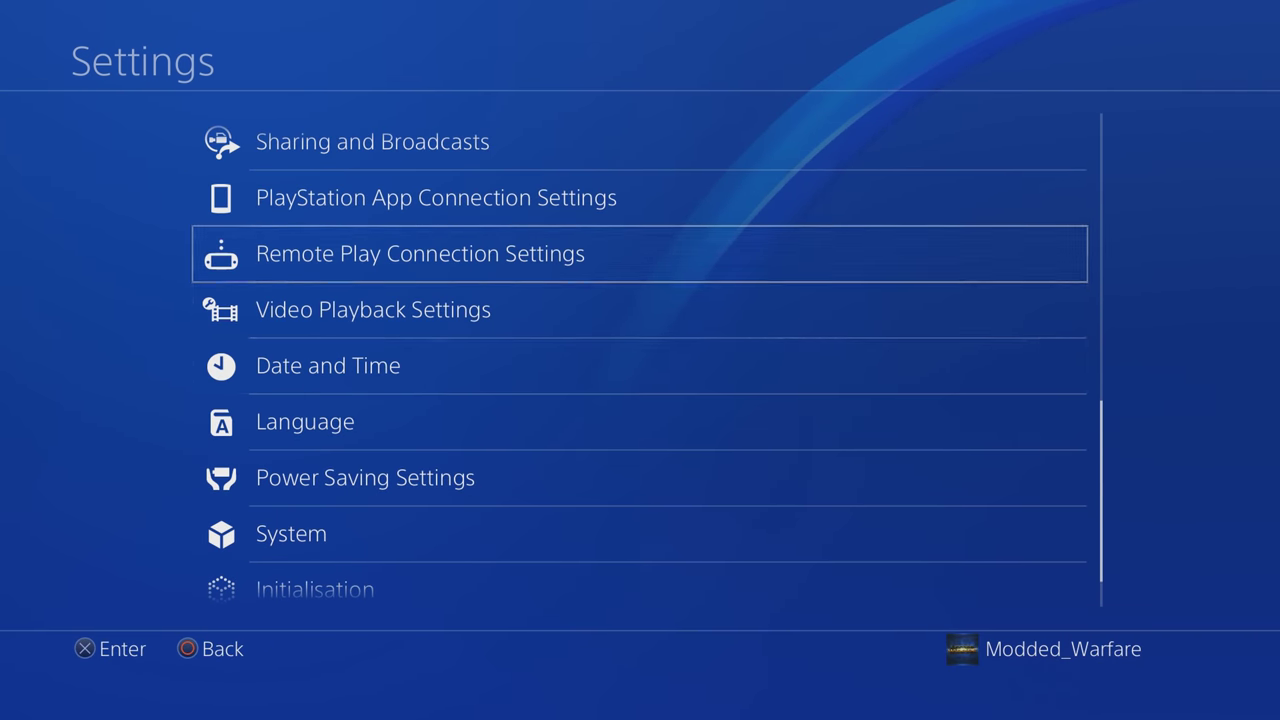
key("Return")
key("Down")
key("Up")
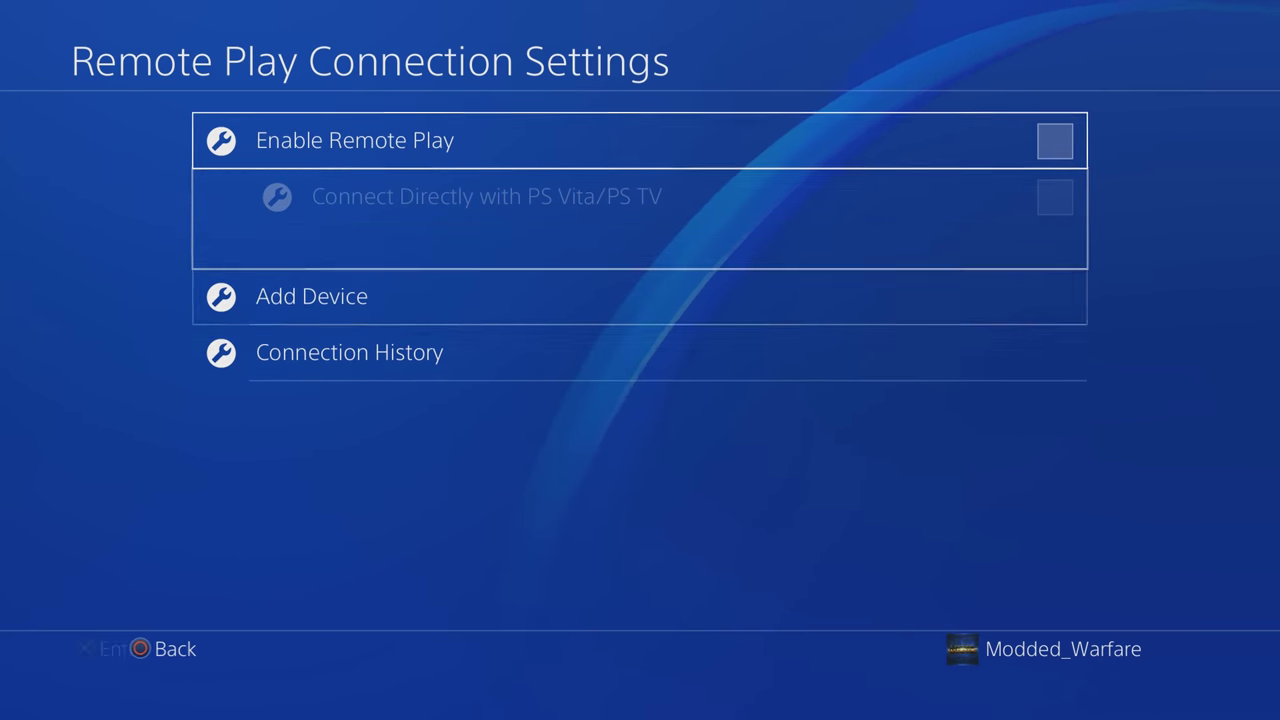
key("Return")
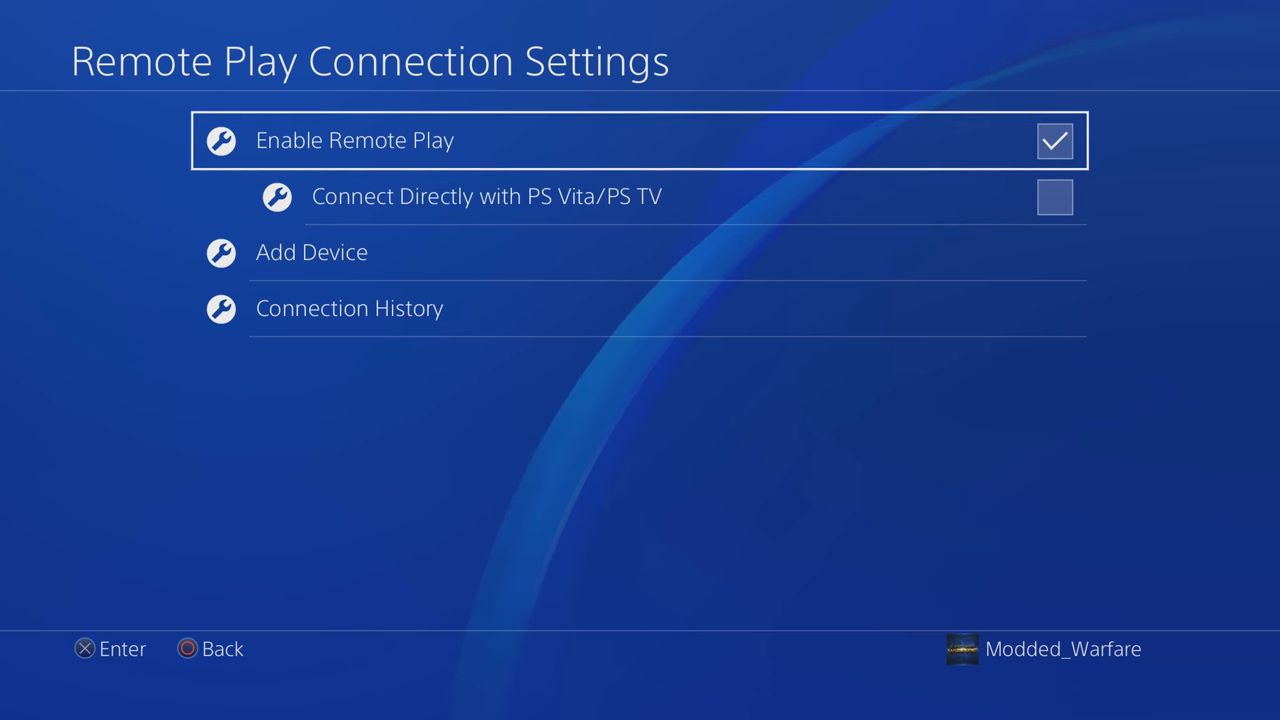
key("Down")
key("Down")
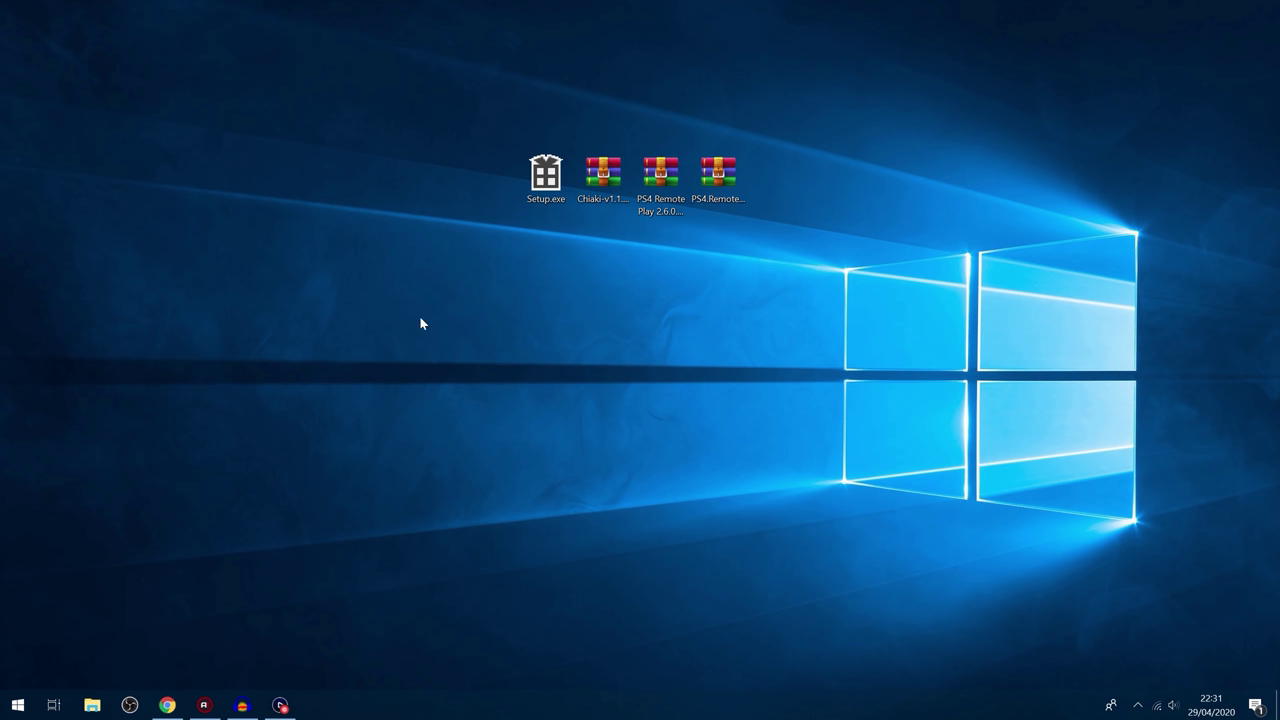
Step: Bring Chrome forward and open the chiaki repository's releases page
left_click(167, 703)
scroll(471, 494, "down", 2)
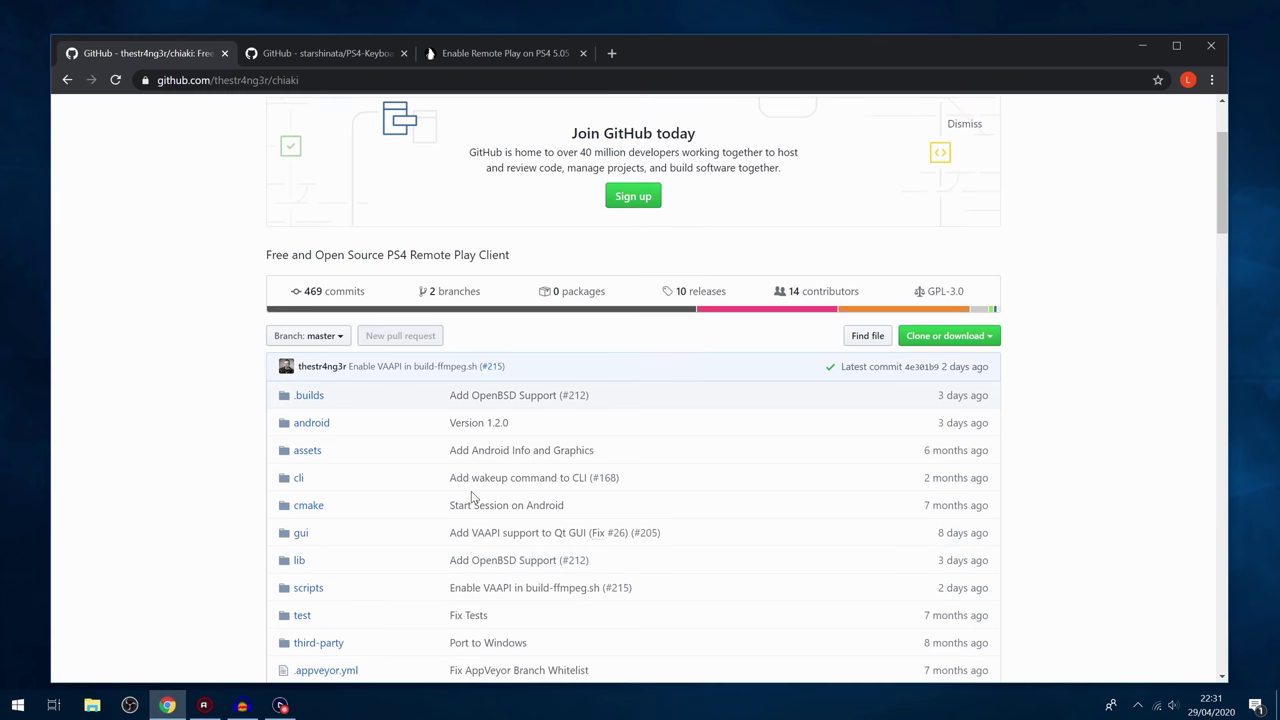
scroll(474, 470, "up", 2)
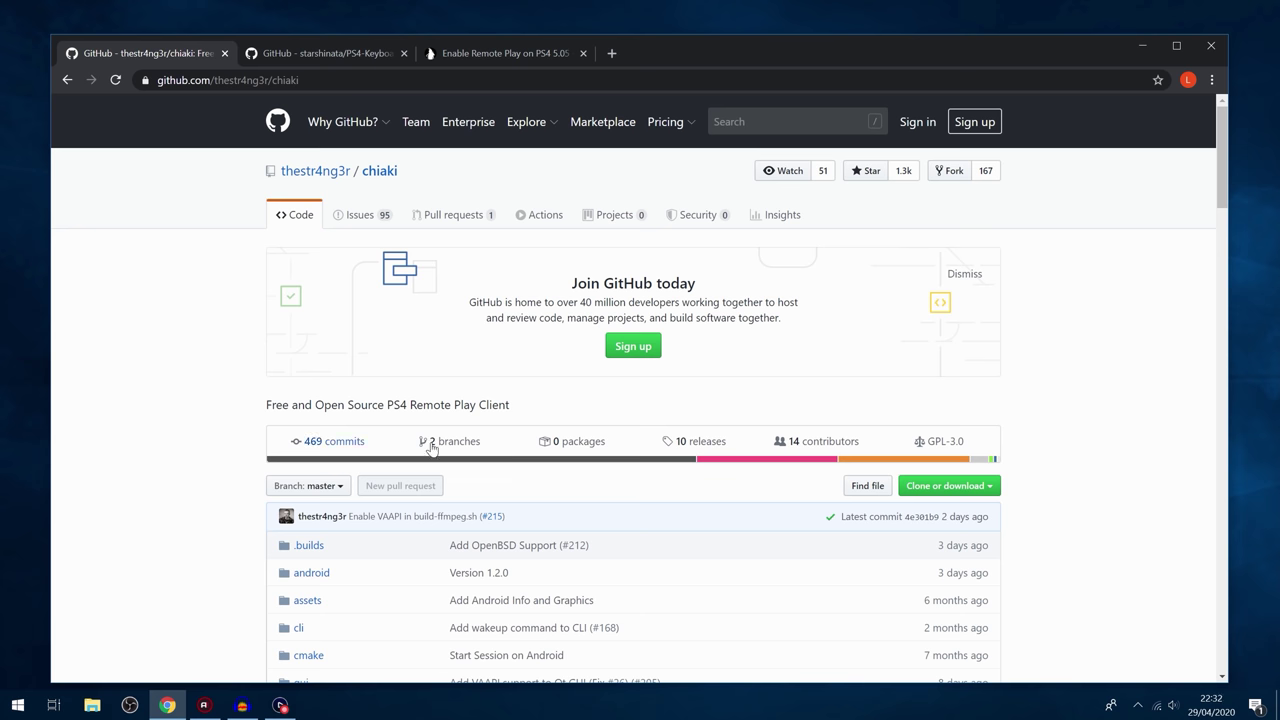
scroll(454, 460, "down", 1)
scroll(454, 460, "down", 10)
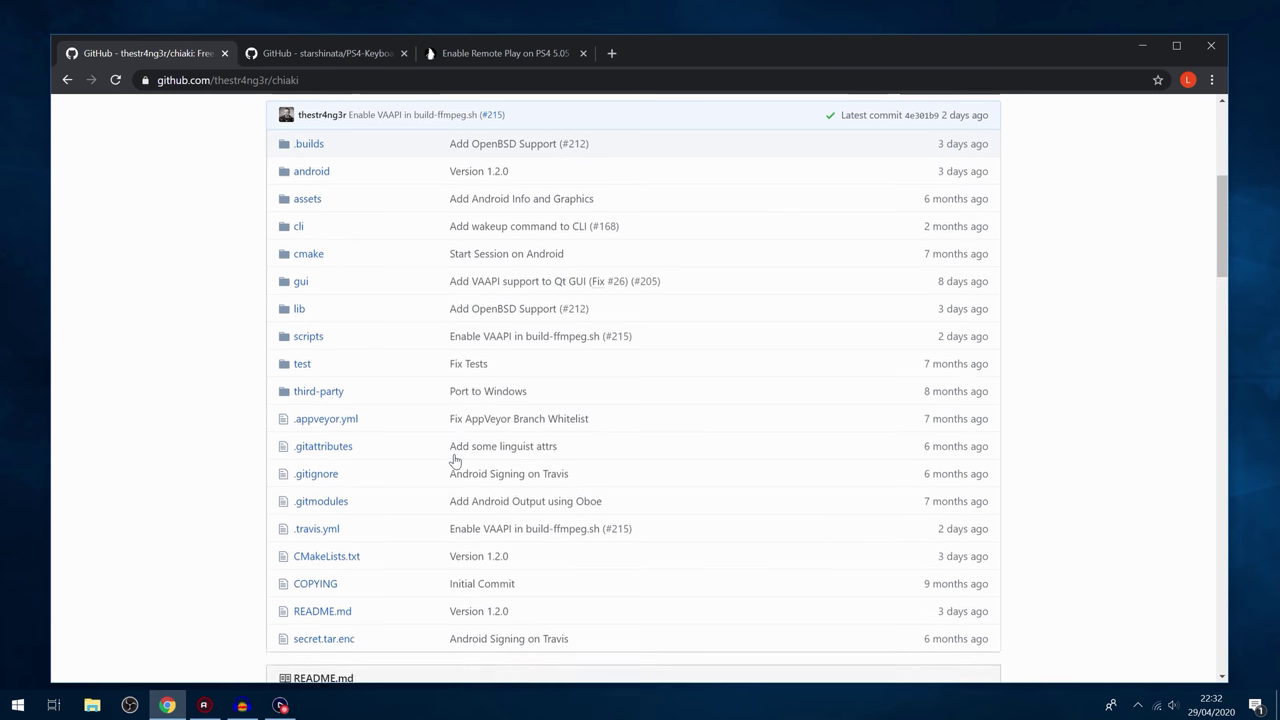
scroll(580, 420, "down", 2)
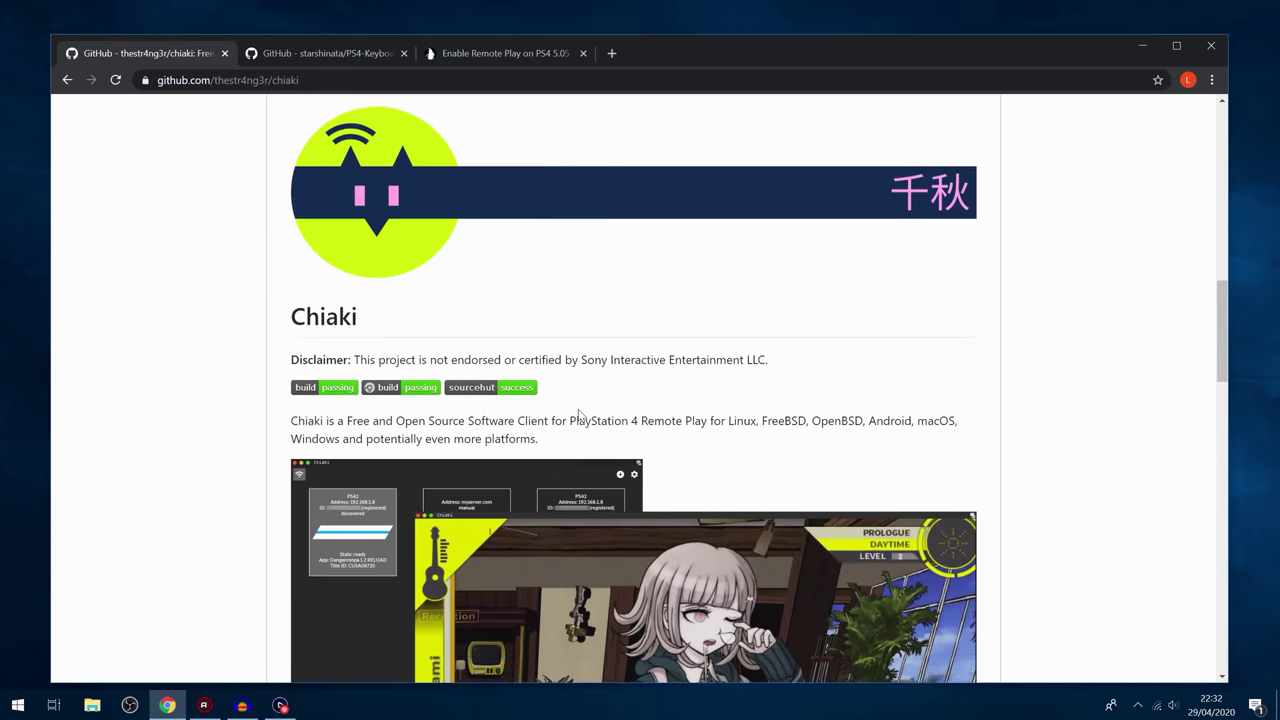
scroll(593, 416, "down", 2)
scroll(594, 424, "up", 13)
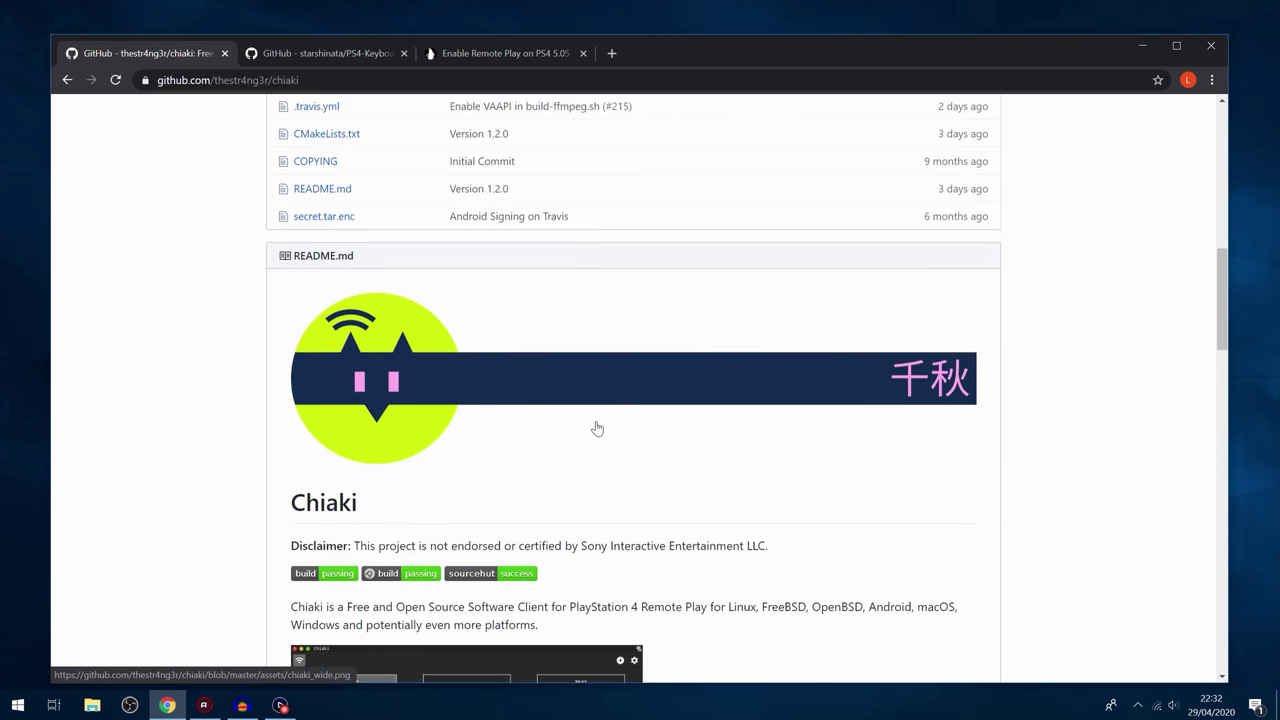
scroll(495, 465, "down", 1)
left_click(694, 289)
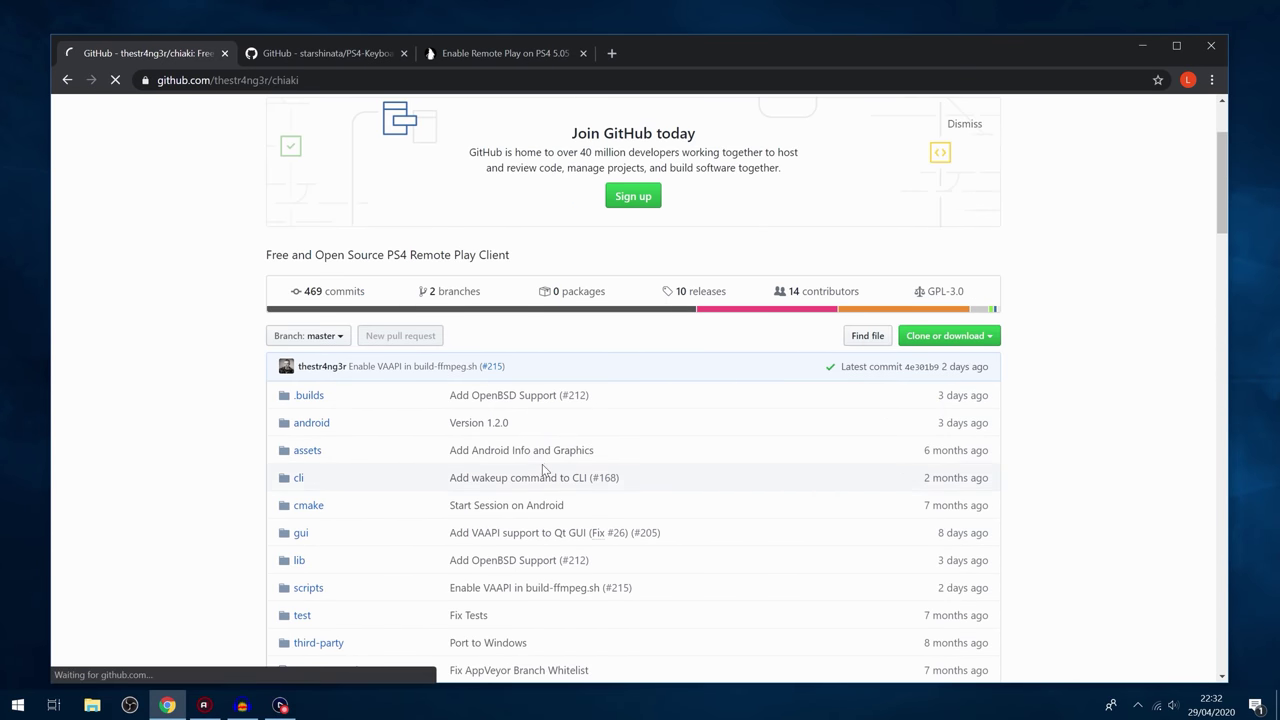
Step: Download the Chiaki v1.2.0 Windows x86_64 zip from the release assets
scroll(516, 462, "down", 3)
scroll(513, 466, "down", 2)
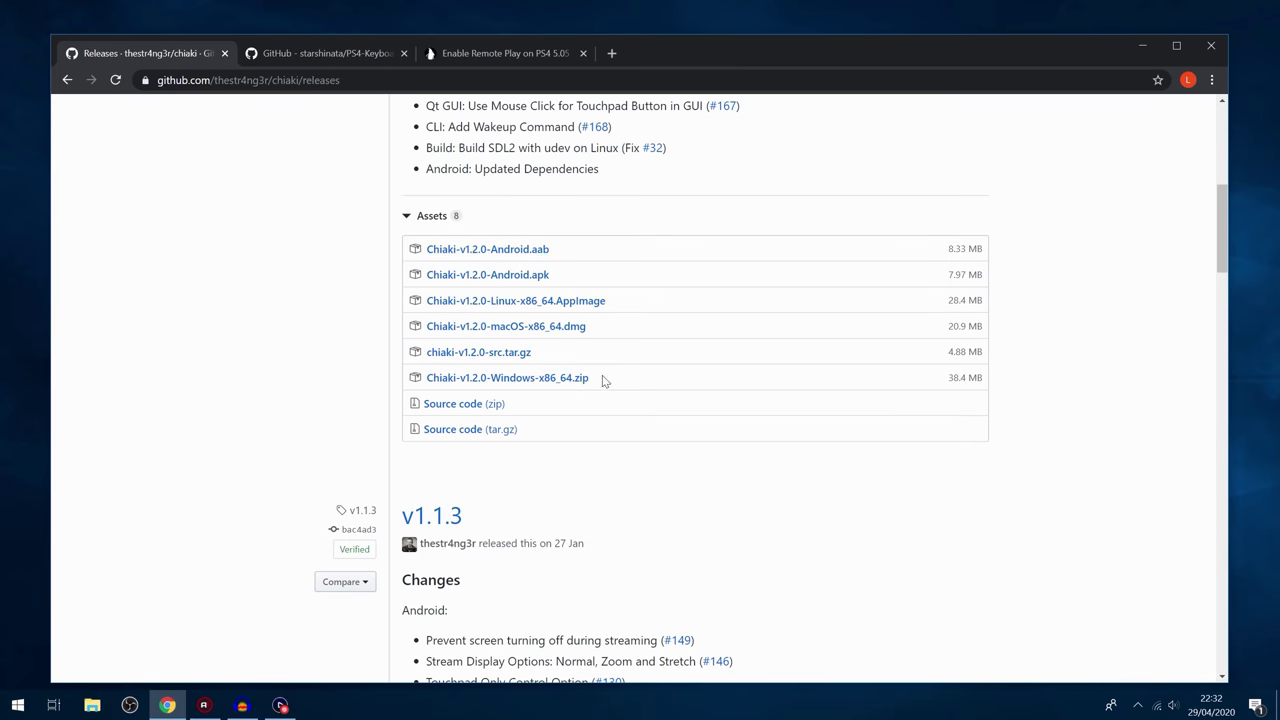
left_click_drag(602, 378, 420, 379)
left_click(412, 380)
left_click(529, 384)
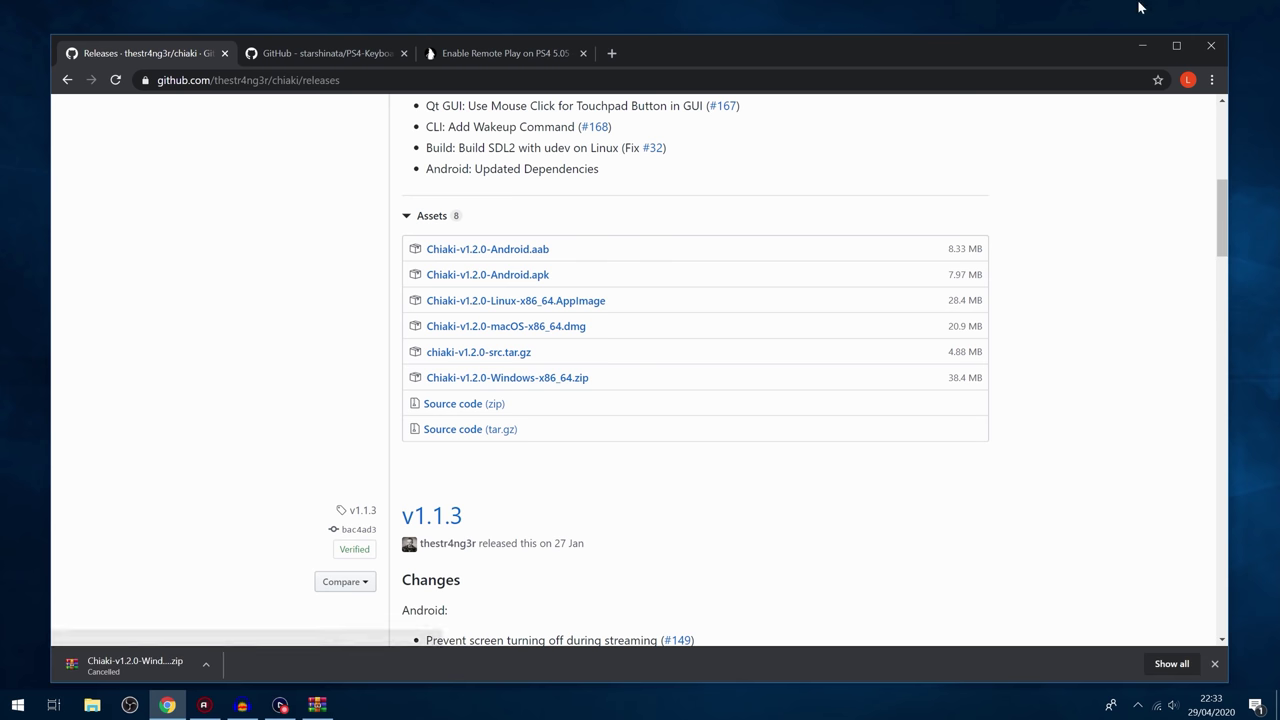
Step: Open the Chiaki Windows zip archive in WinRAR and select all its files
left_click(1142, 46)
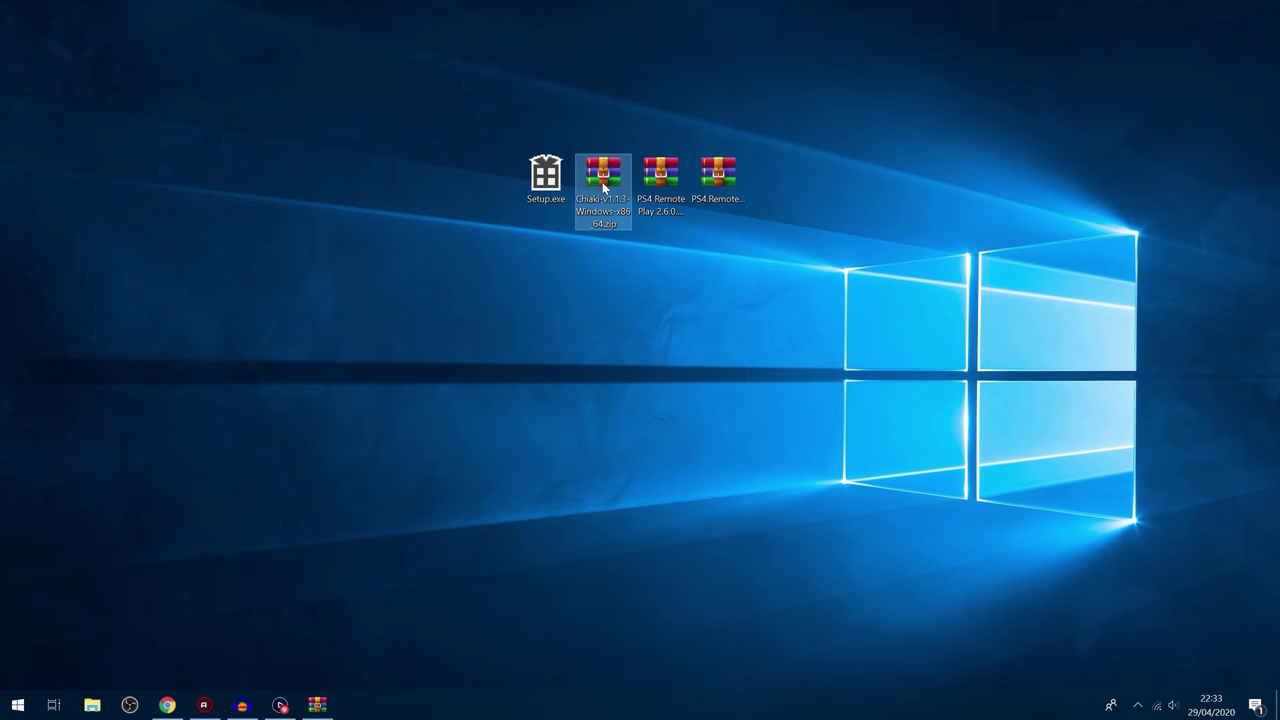
double_click(606, 176)
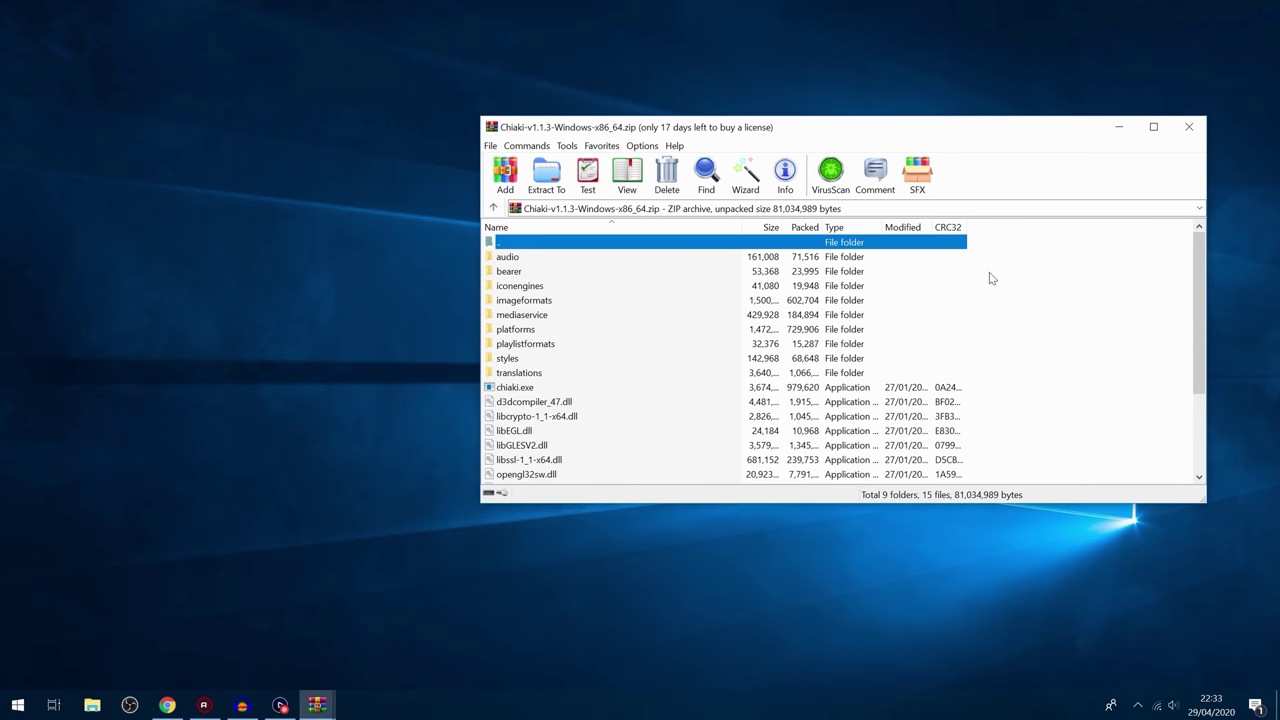
left_click_drag(990, 278, 868, 519)
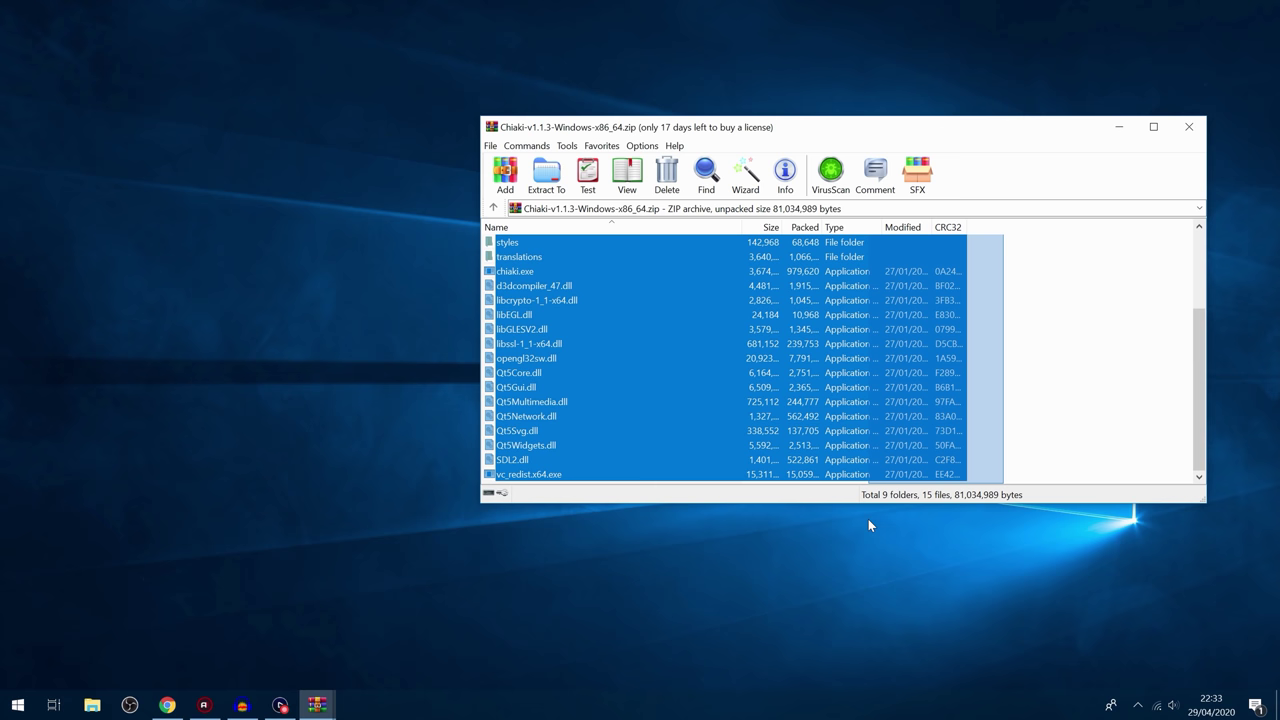
Step: Create a desktop folder named 'Remote Play Client' and extract the files into it
left_click(261, 163)
right_click(261, 163)
mouse_move(353, 325)
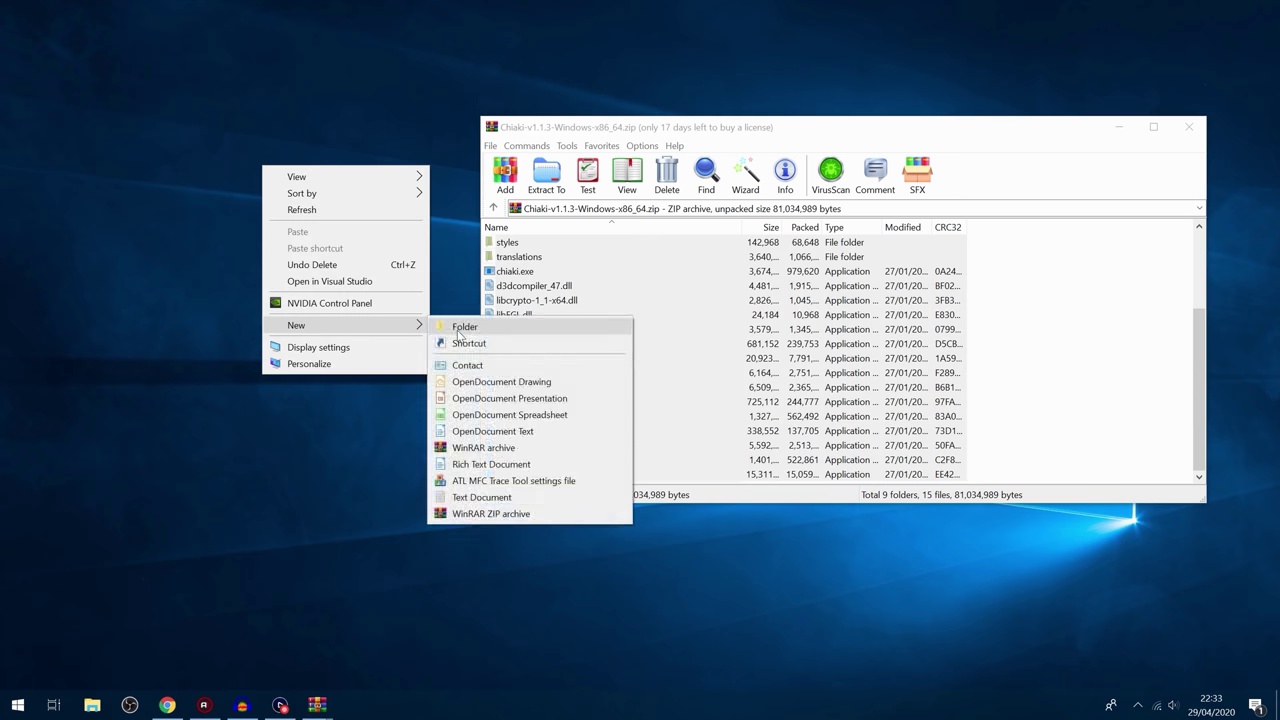
left_click(456, 328)
type("Remote Play Client")
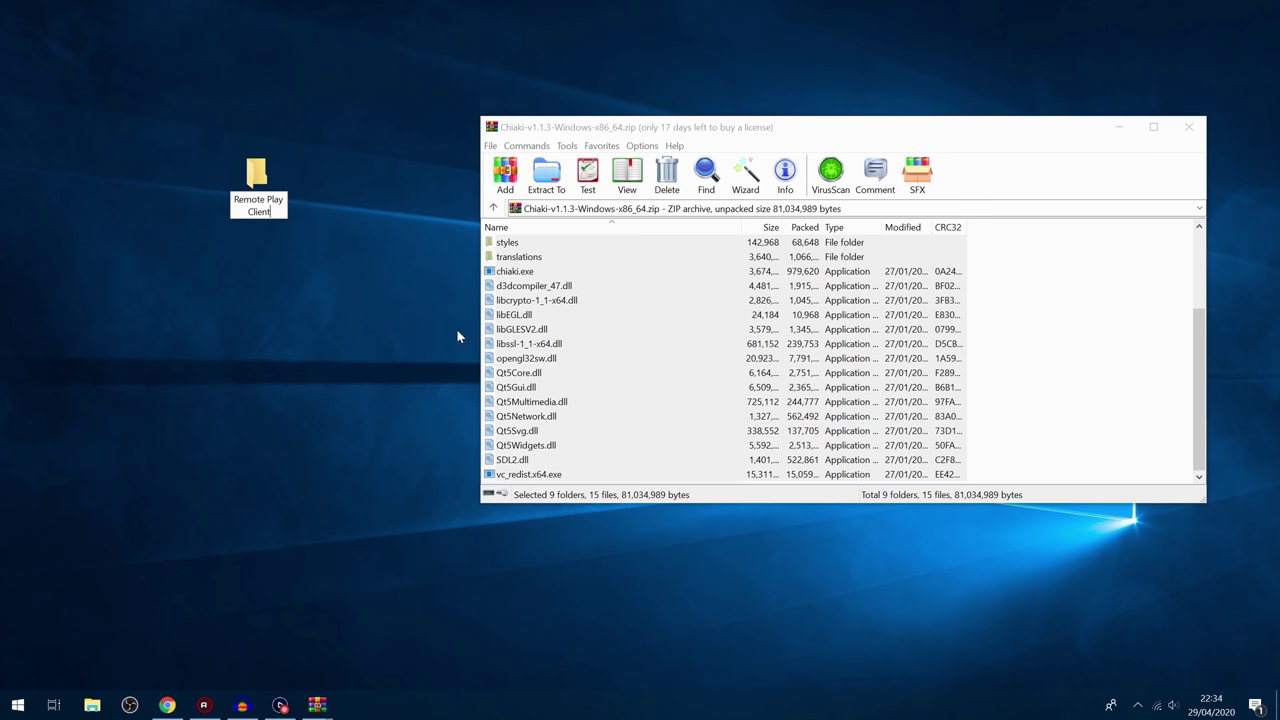
key("Return")
left_click_drag(685, 301, 258, 180)
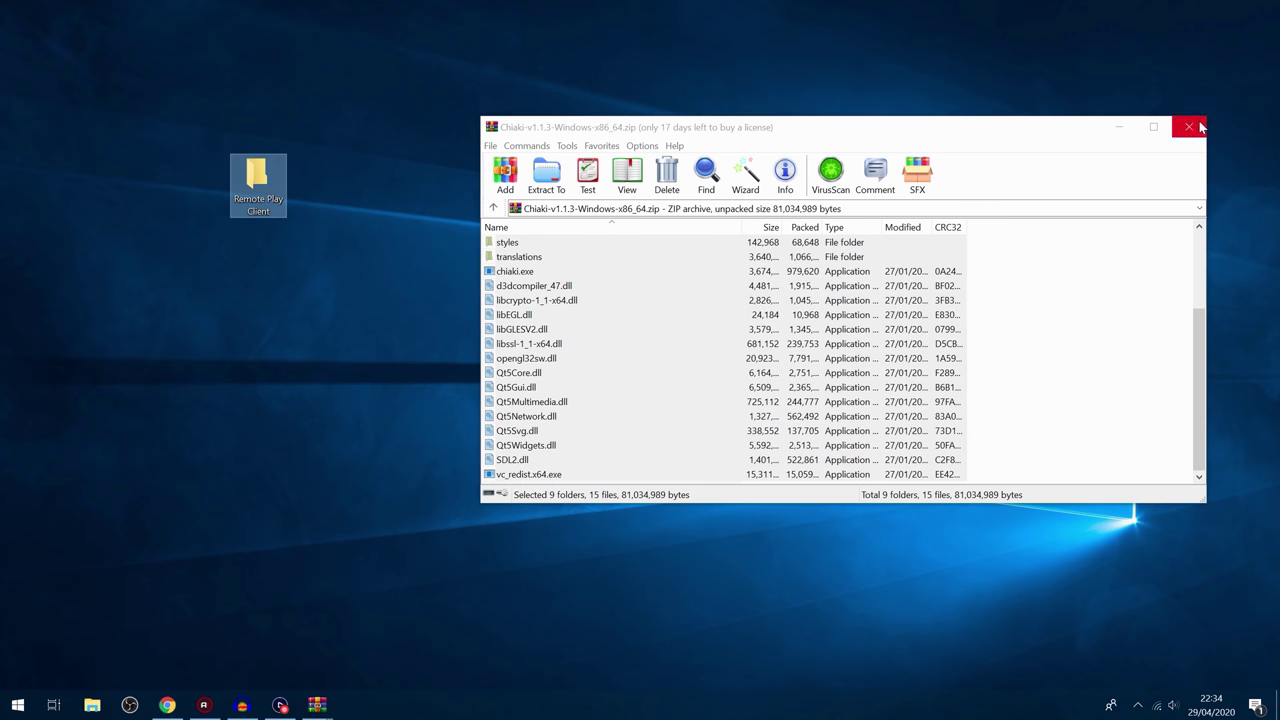
Step: Close WinRAR, open the Remote Play Client folder and launch chiaki.exe
left_click(1201, 127)
left_click_drag(240, 190, 492, 195)
double_click(490, 192)
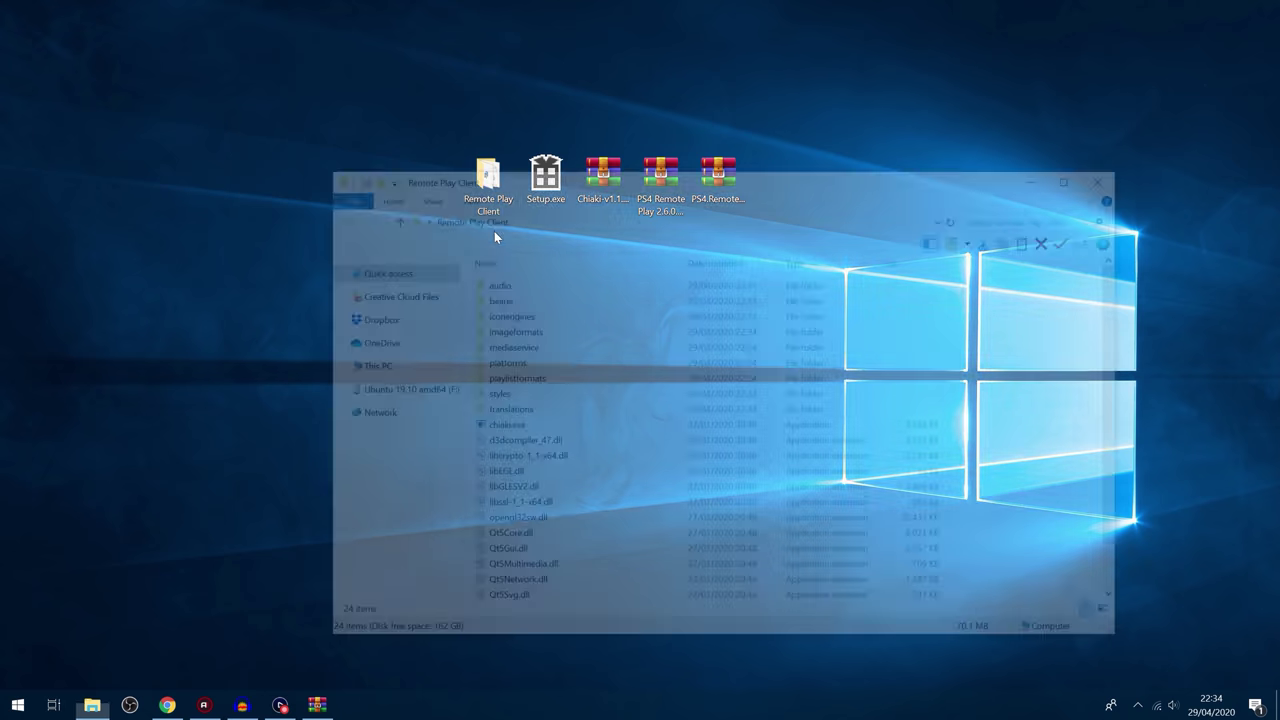
double_click(600, 424)
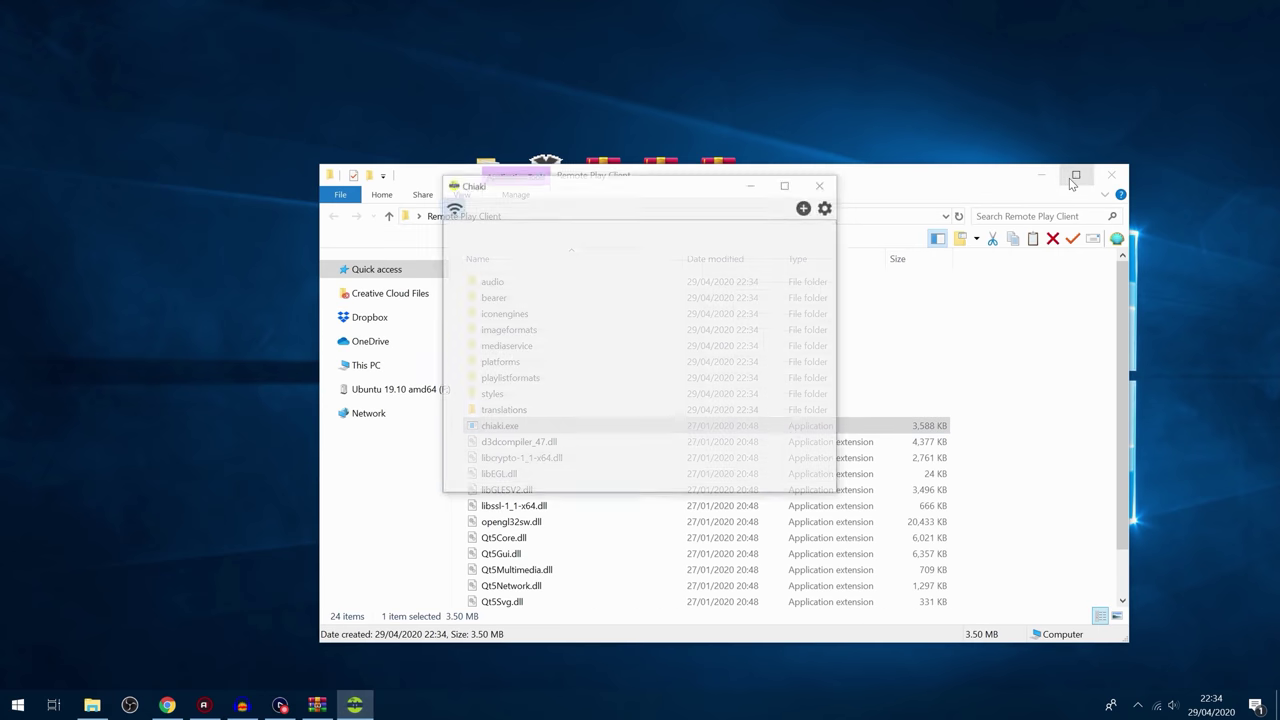
left_click(1041, 175)
left_click_drag(633, 188, 547, 253)
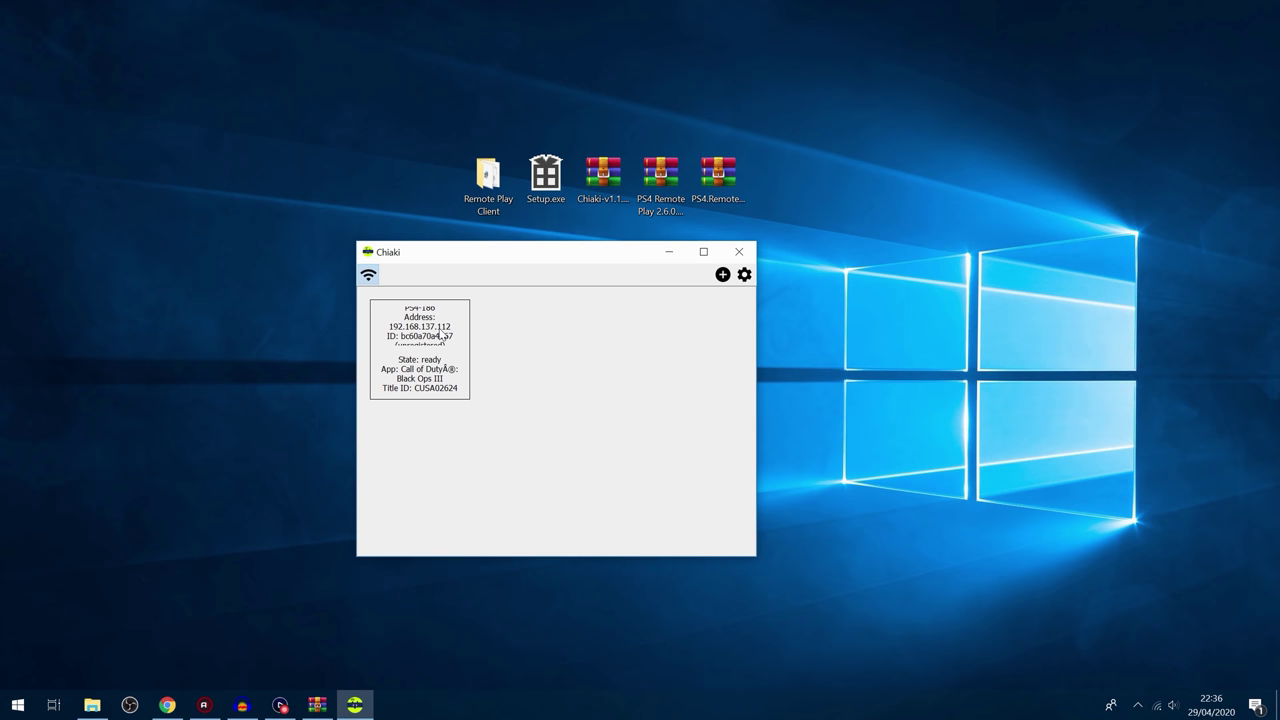
Step: Rescan and select the discovered PS4 at 192.168.137.112, then open and cancel Add Manual Console
left_click(398, 379)
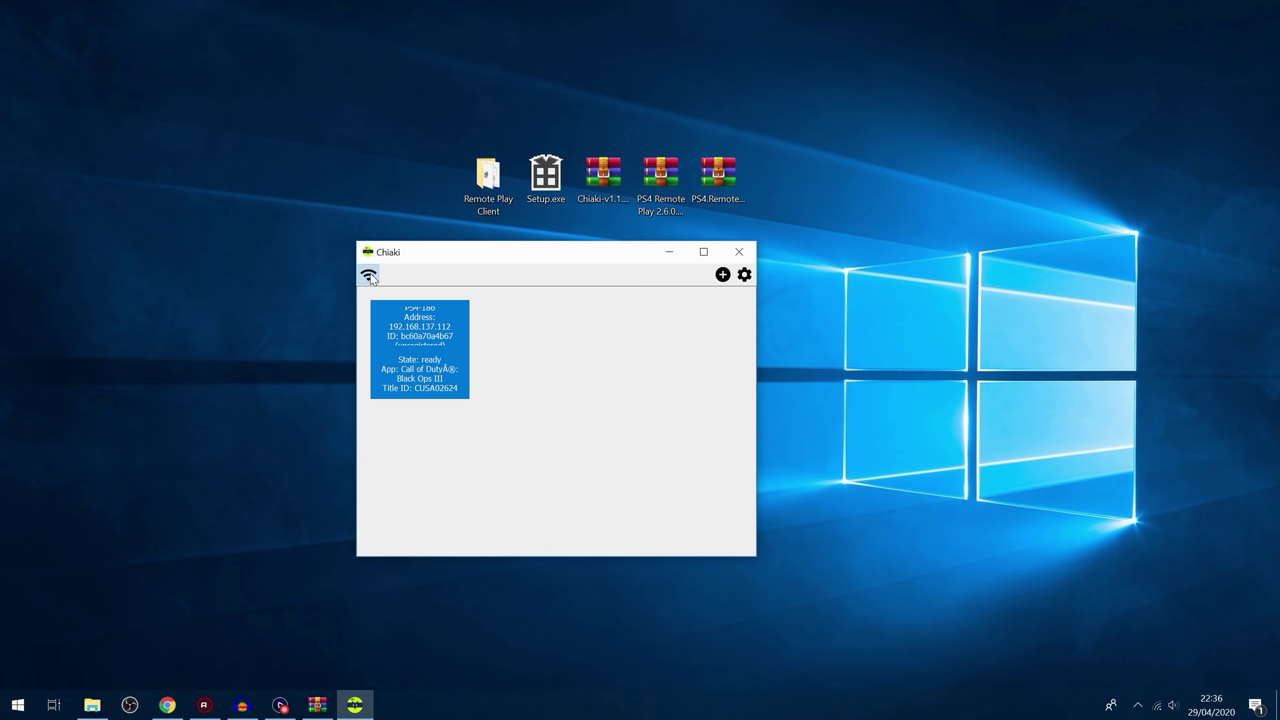
left_click(369, 277)
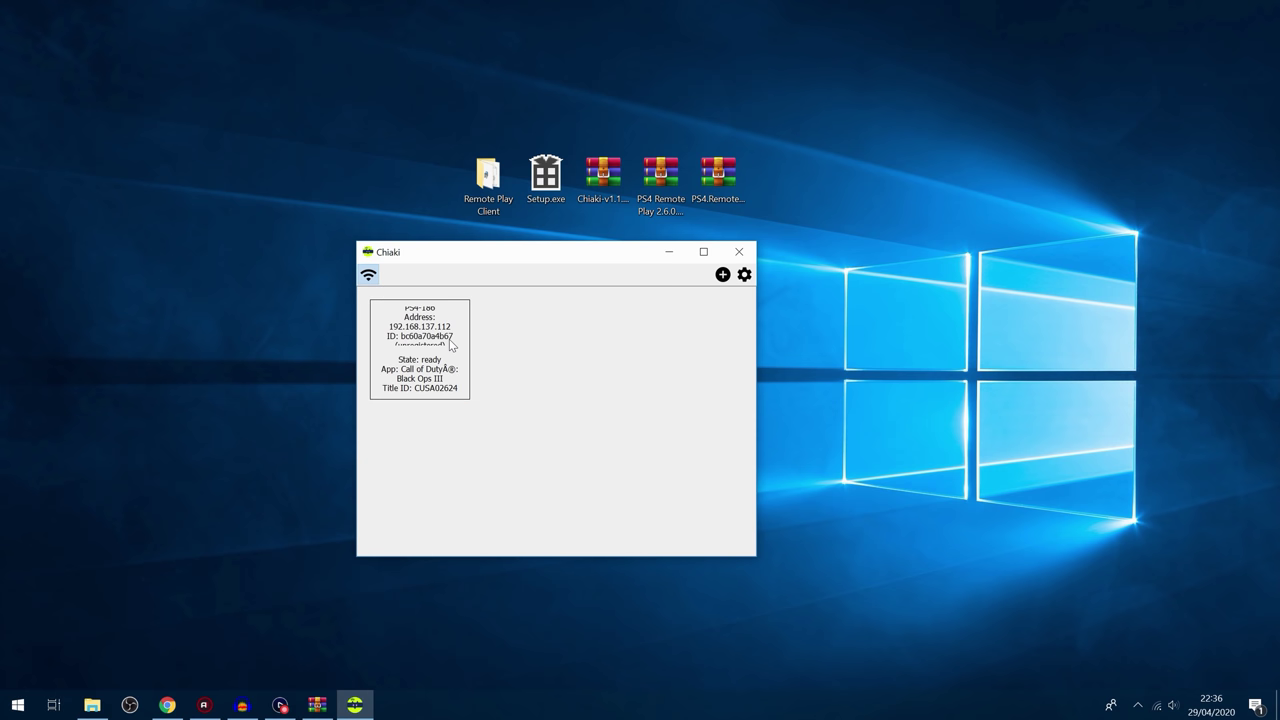
double_click(451, 345)
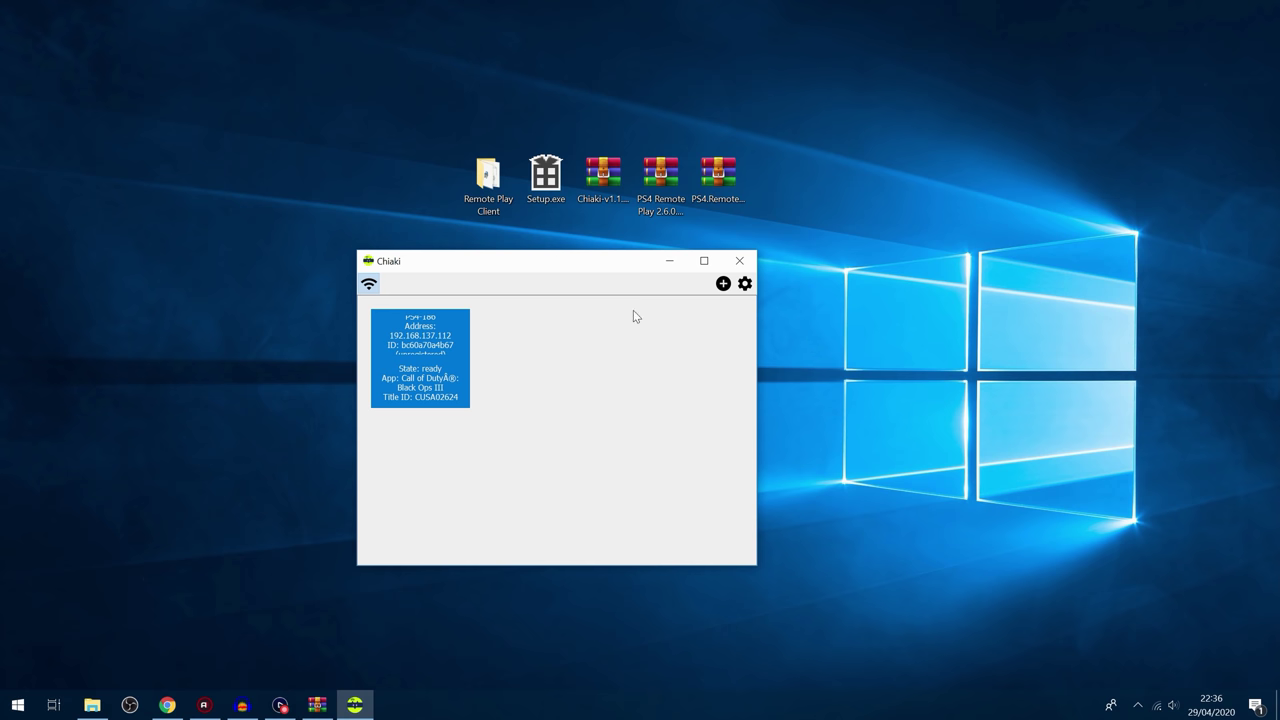
left_click(722, 285)
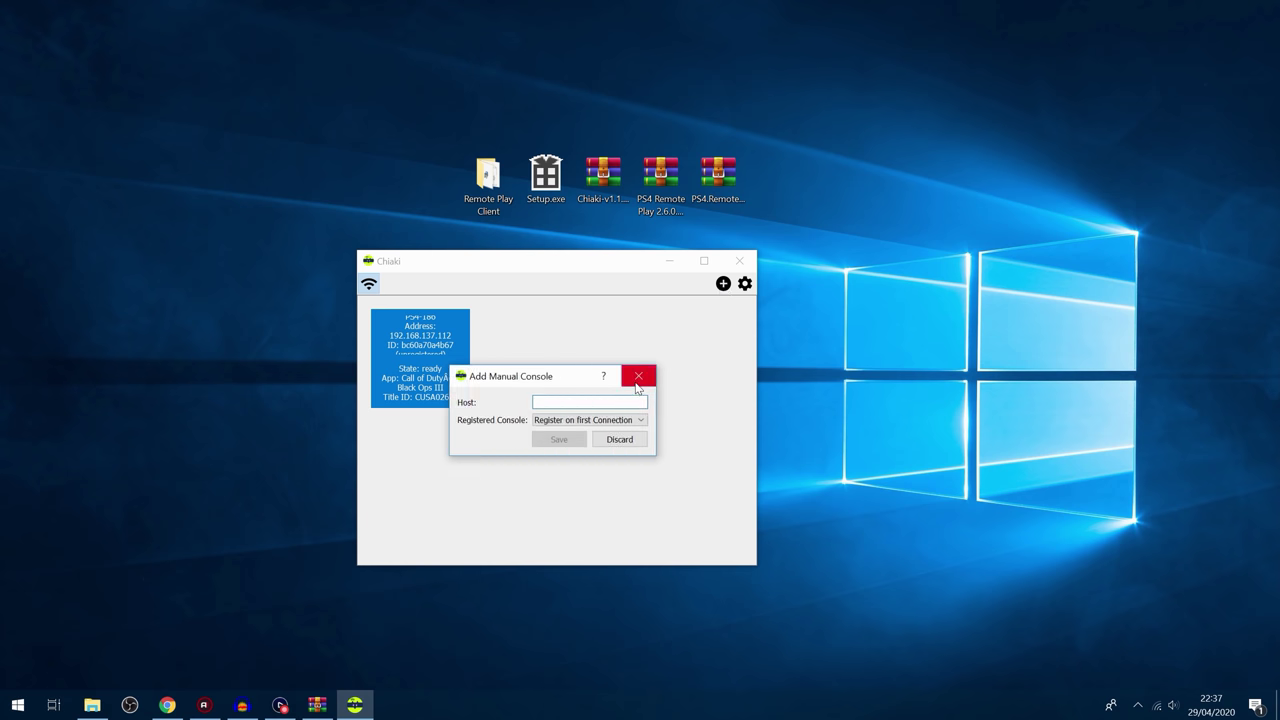
left_click(638, 376)
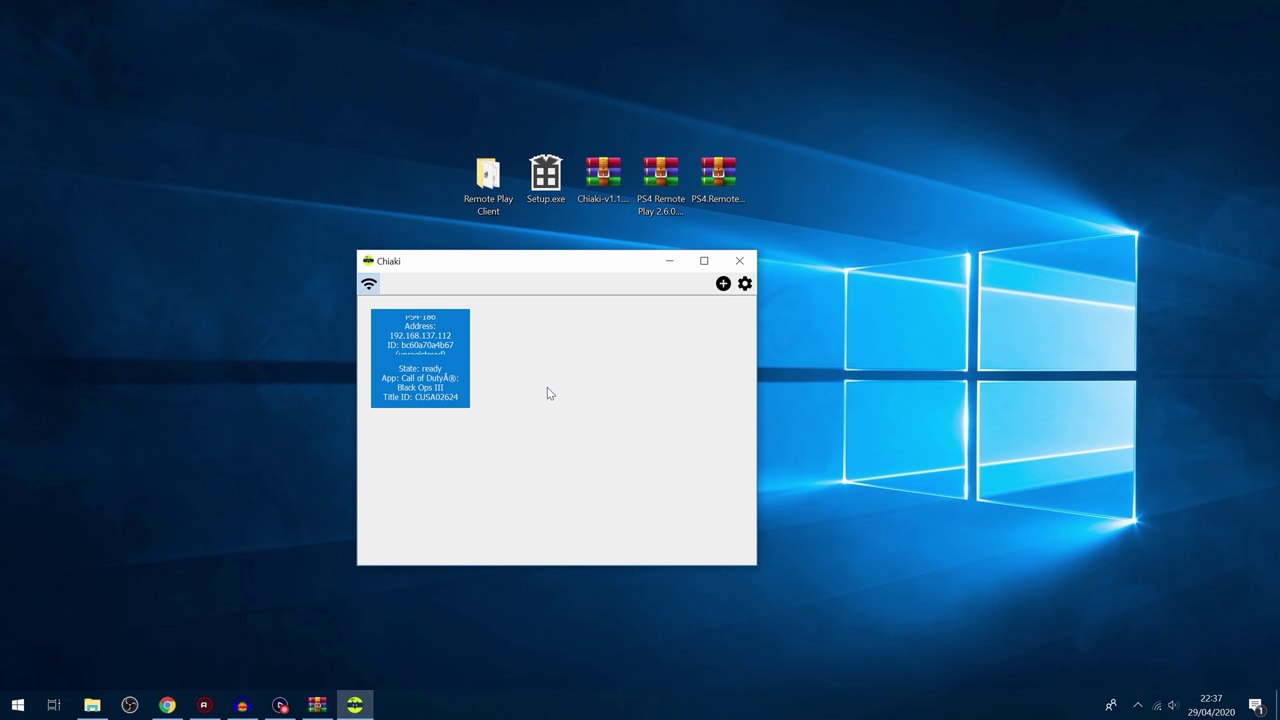
Step: Open Register Console for host 192.168.137.112, choose PSN Online-ID and enter the online ID
double_click(424, 360)
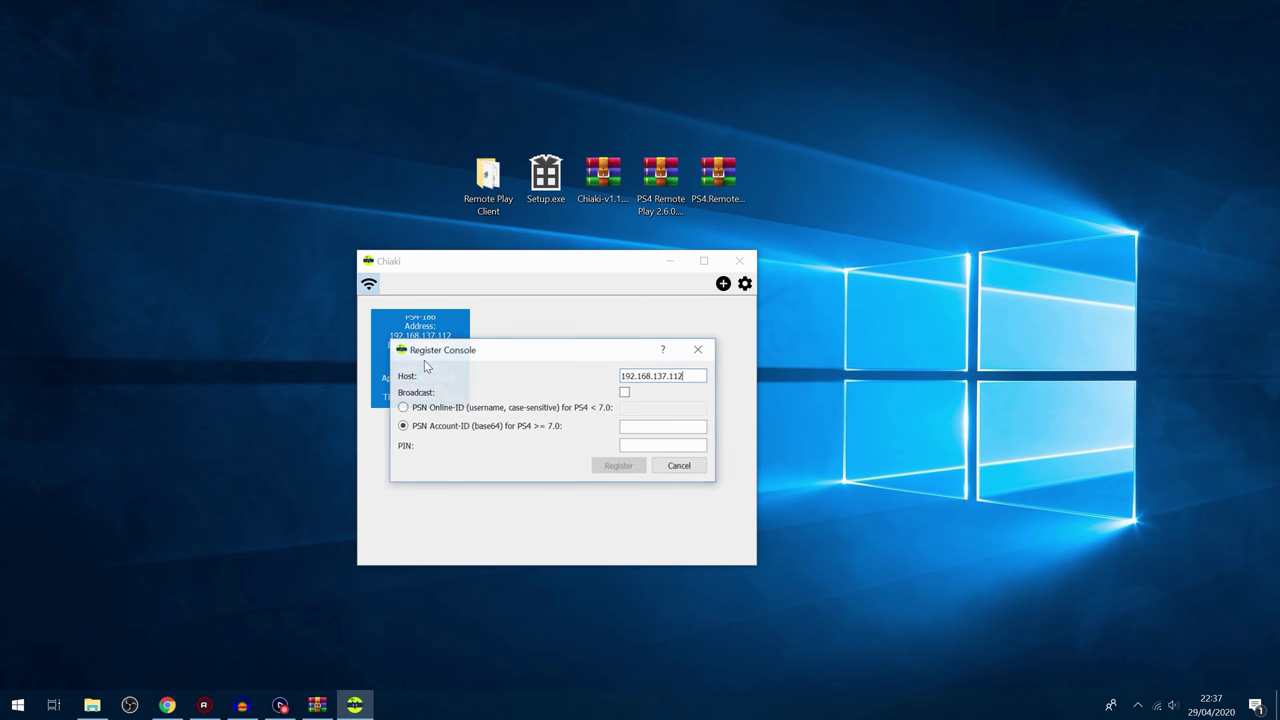
left_click_drag(558, 350, 556, 331)
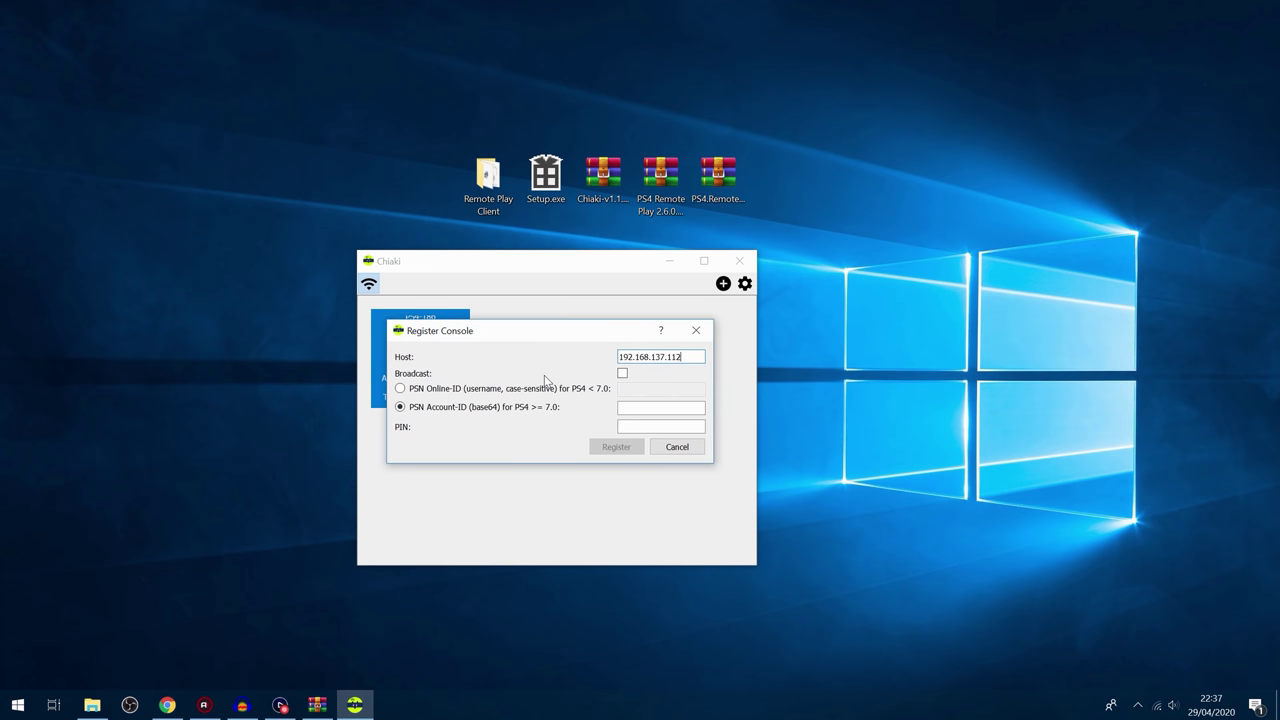
left_click(417, 391)
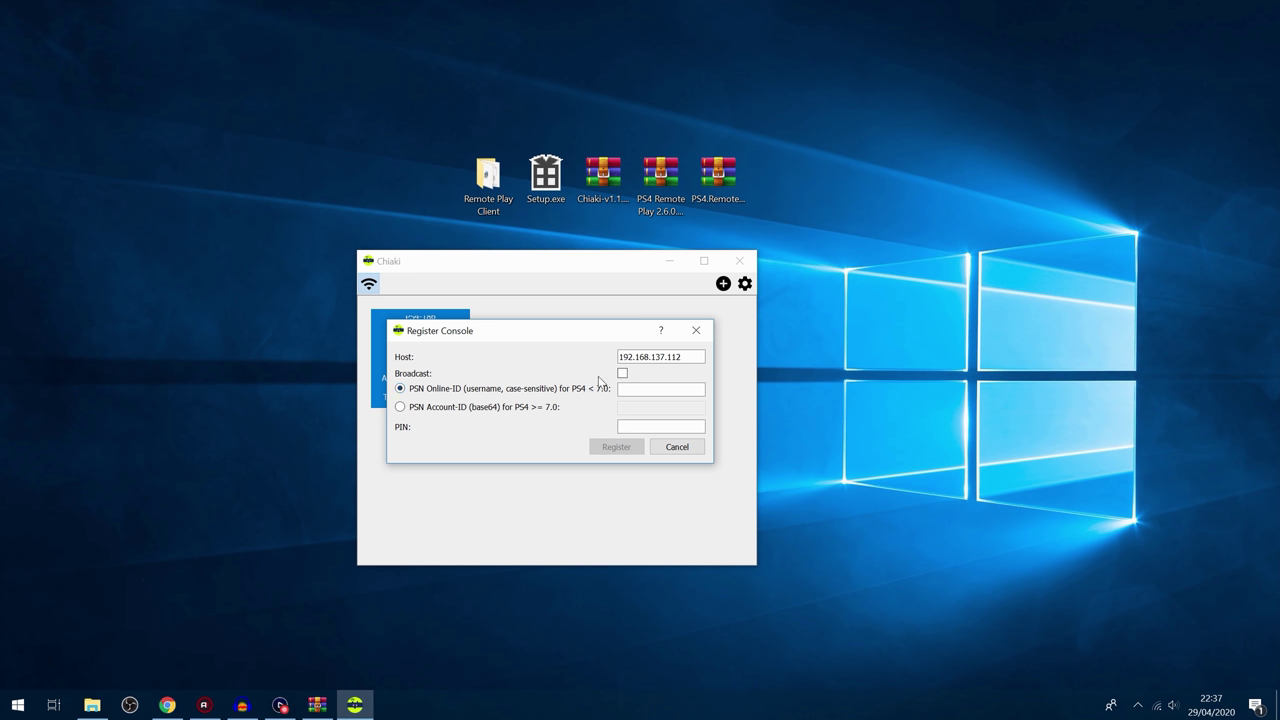
left_click(660, 389)
left_click(280, 705)
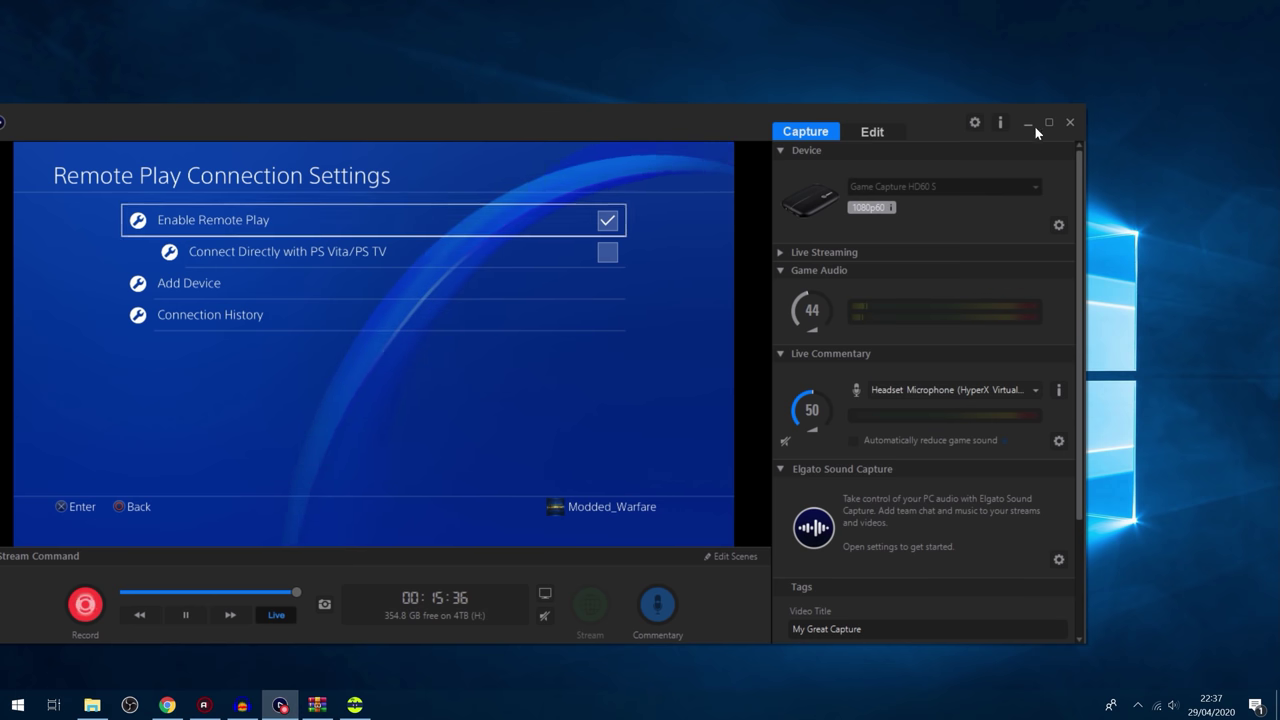
left_click(1028, 122)
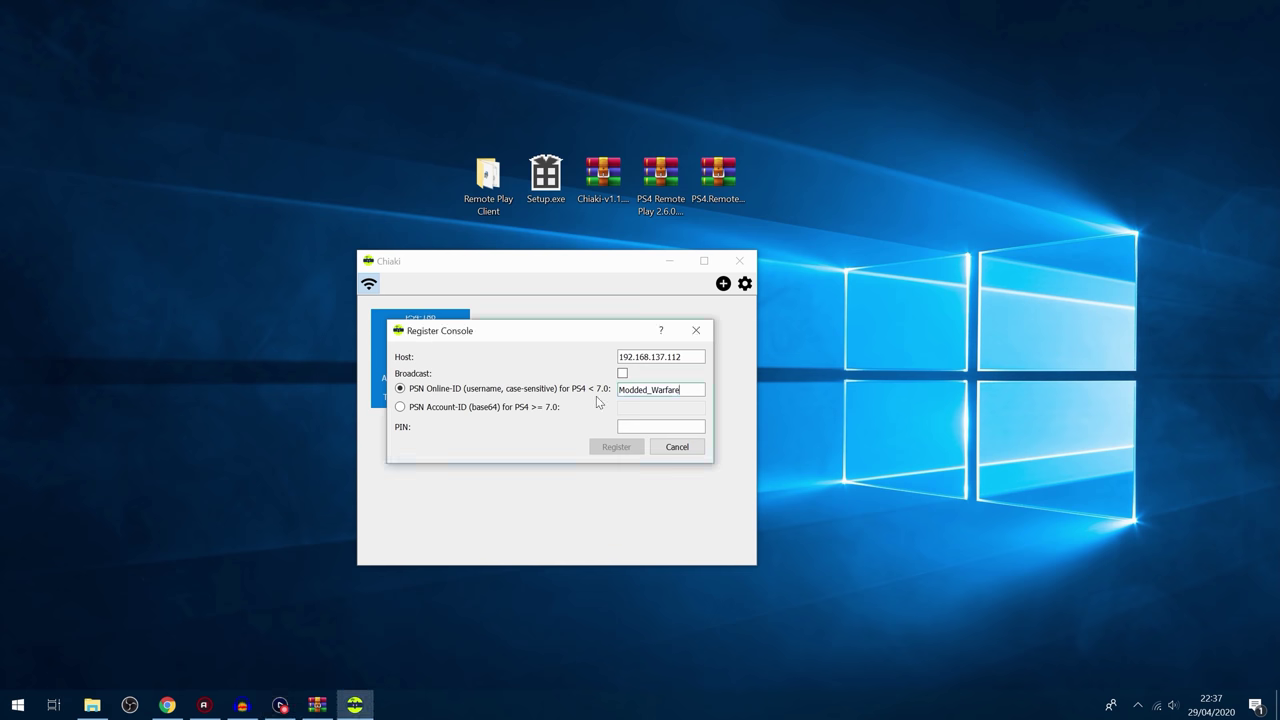
left_click_drag(619, 390, 708, 389)
left_click(677, 390)
Step: Focus Chiaki's empty PIN field, then choose Add Device on the PS4 to display a pairing number
left_click(672, 427)
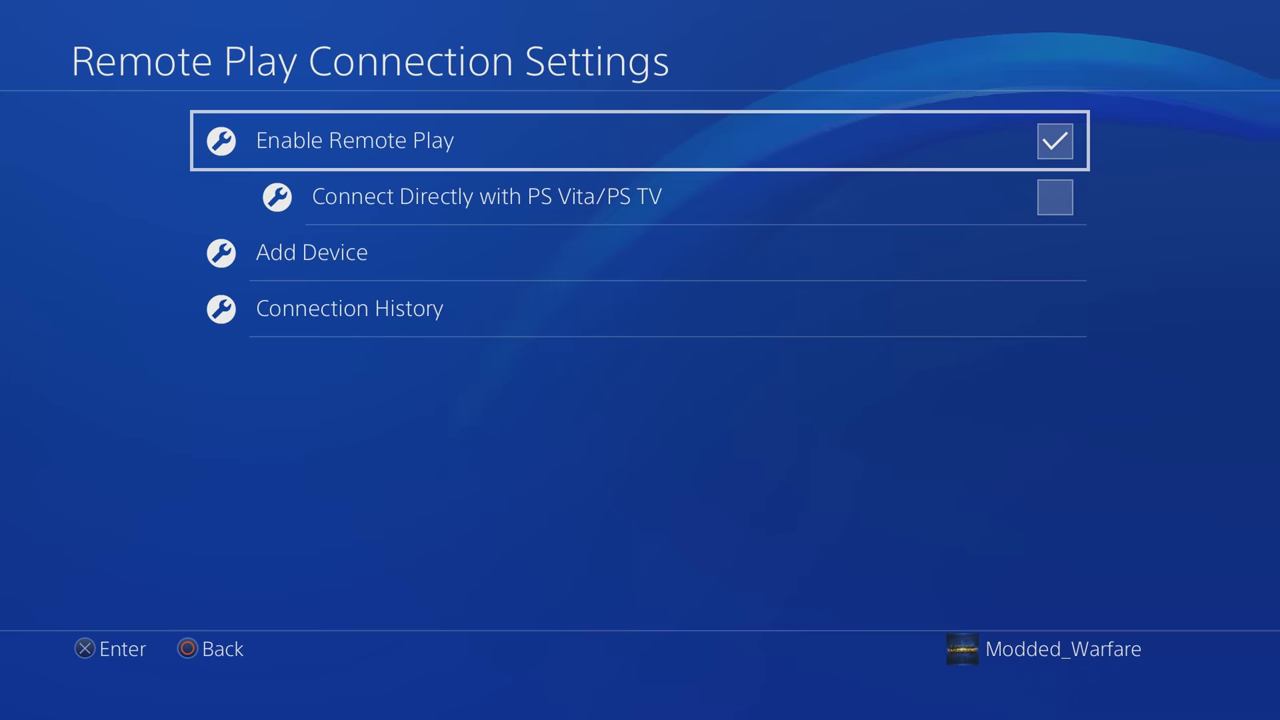
key("Down")
key("Down")
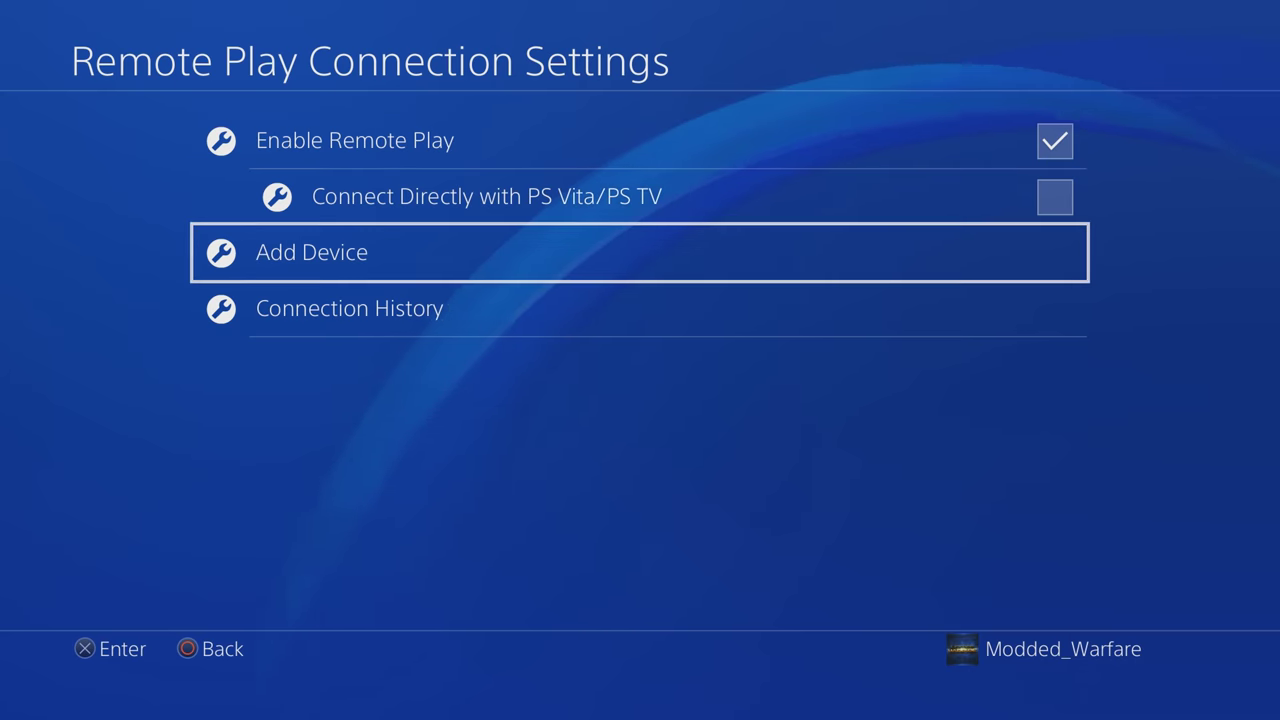
key("Return")
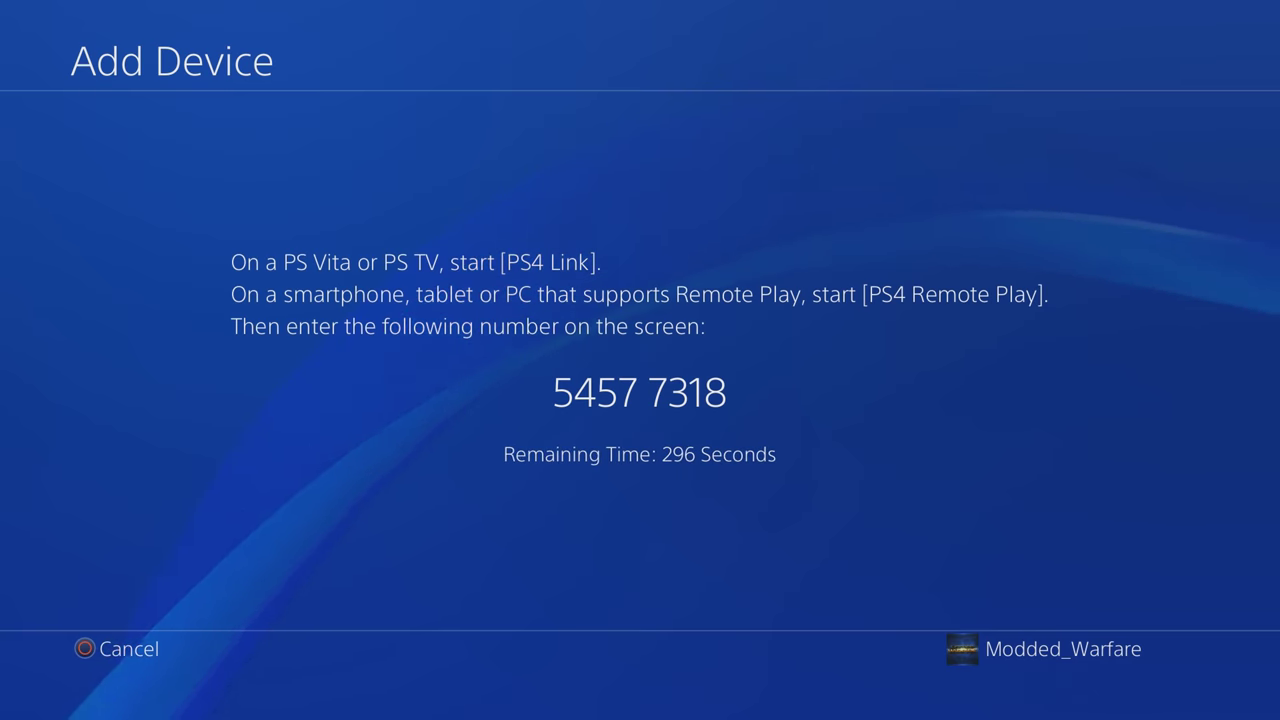
Step: Enter the PS4's eight-digit pairing PIN, register the console and confirm the success message
key("alt+Tab")
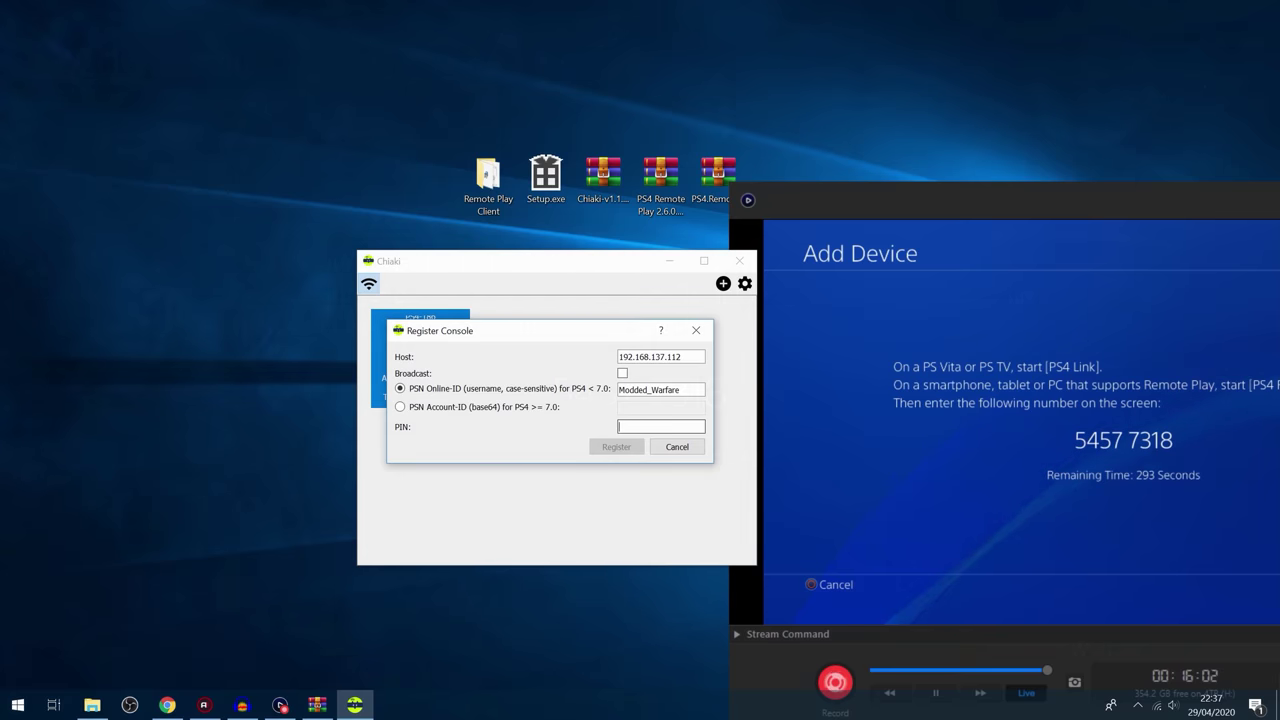
type("545")
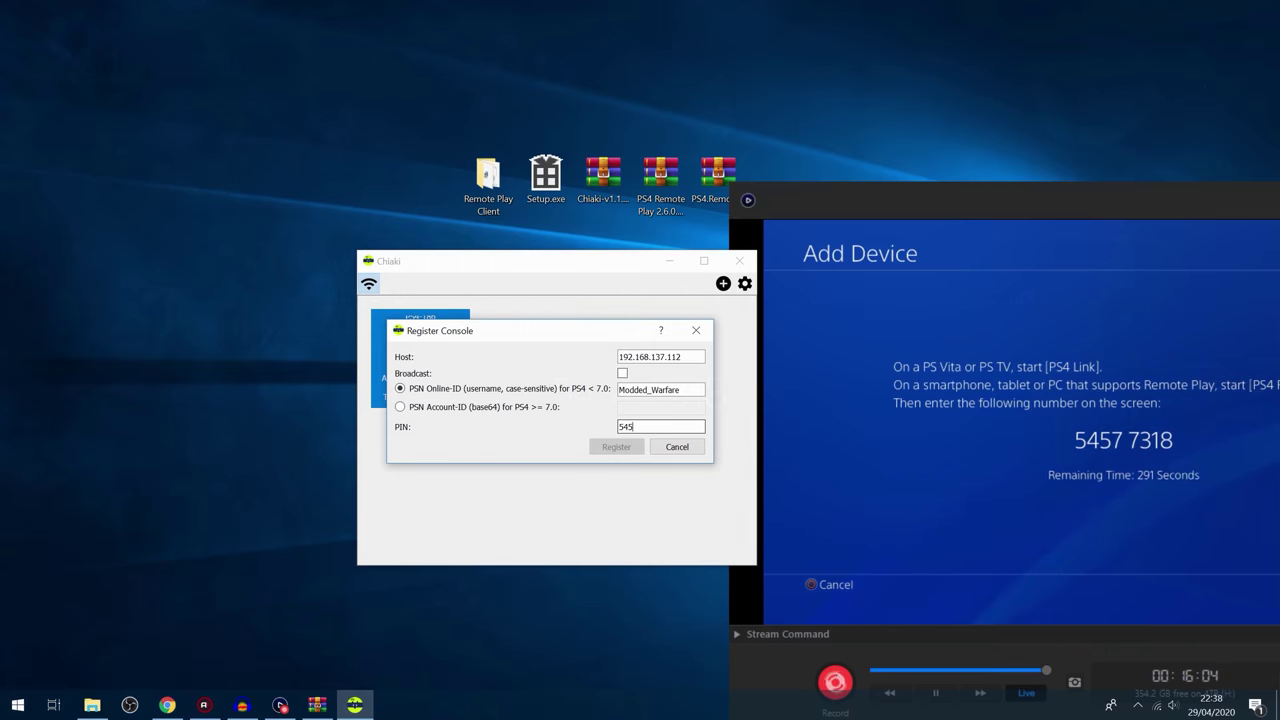
type("77318")
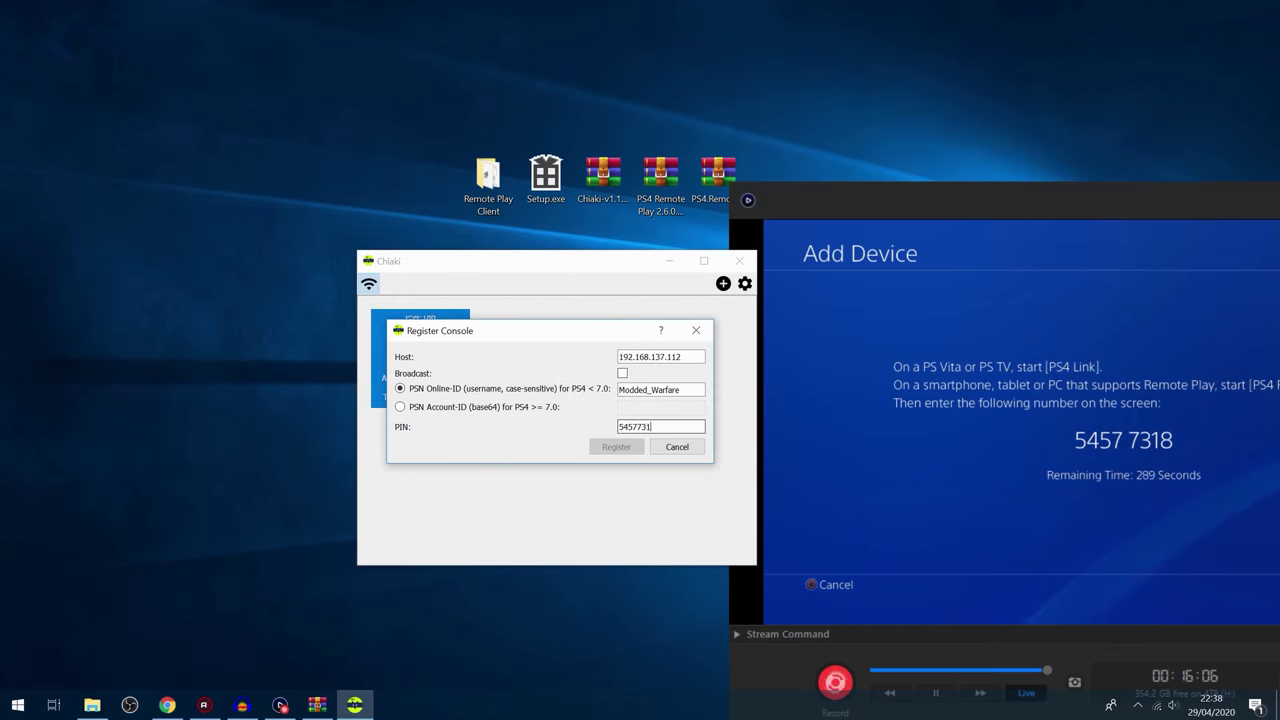
left_click(614, 455)
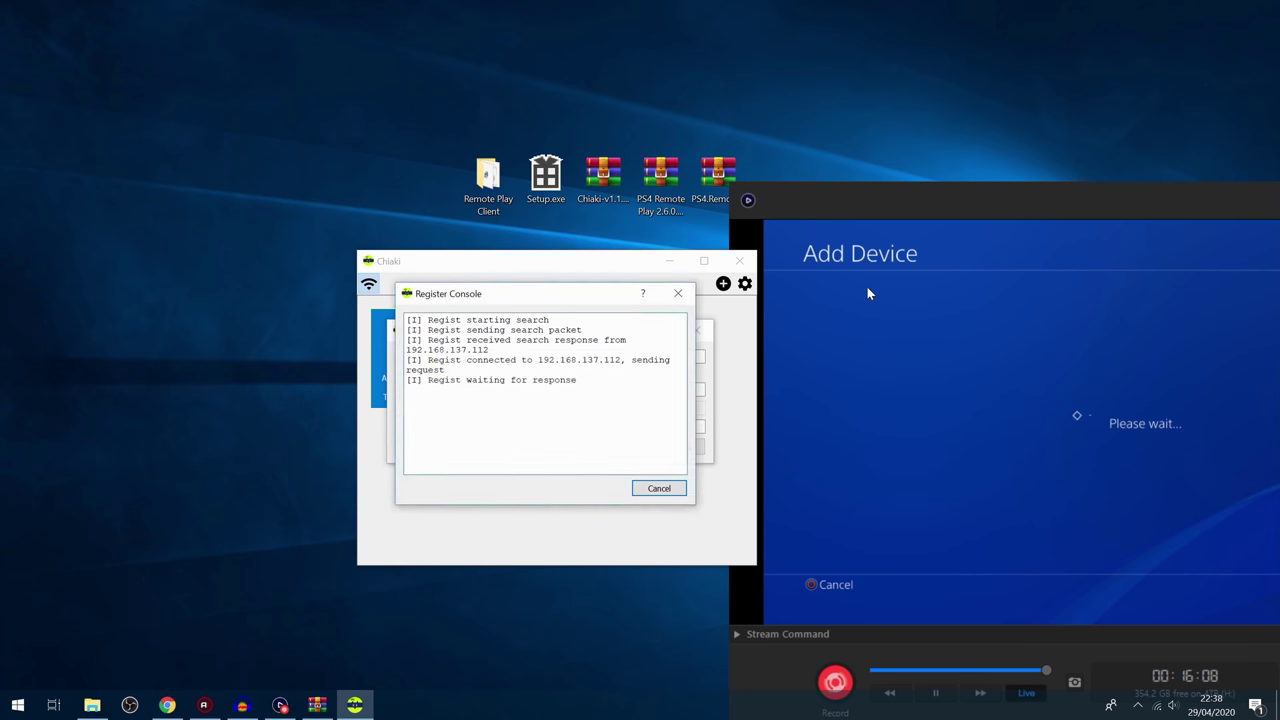
double_click(871, 199)
left_click(1081, 200)
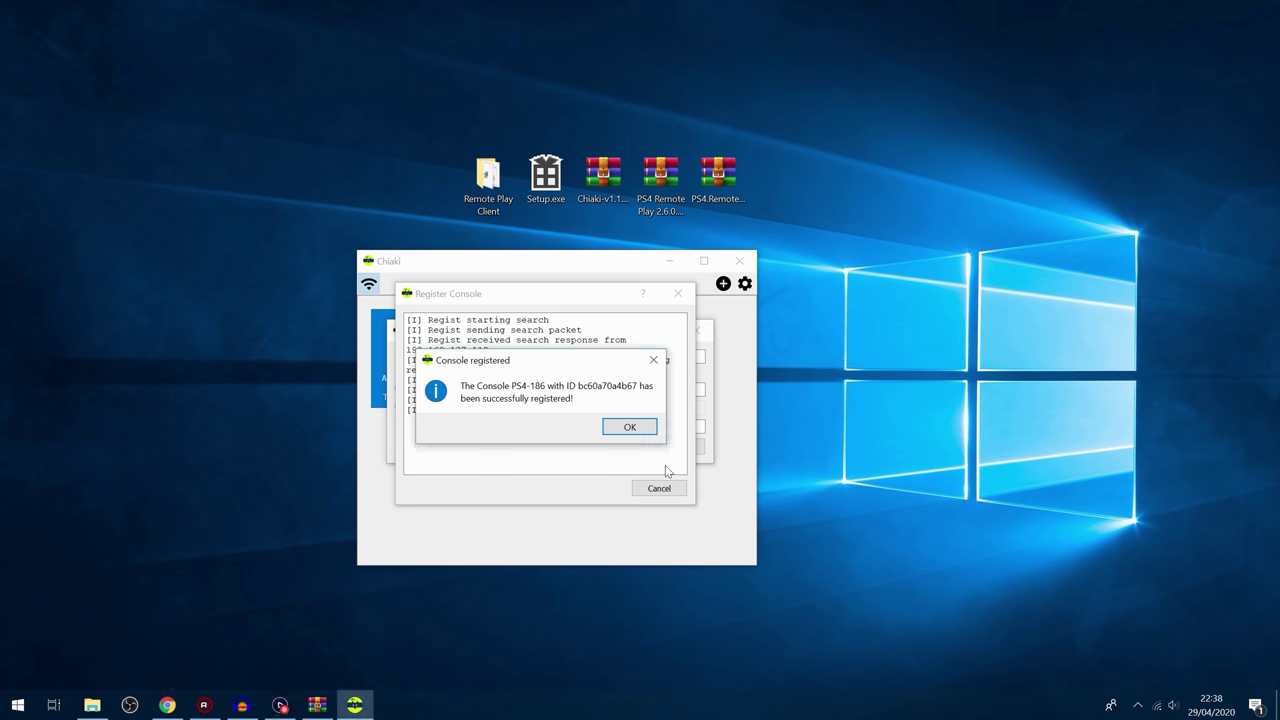
left_click(630, 429)
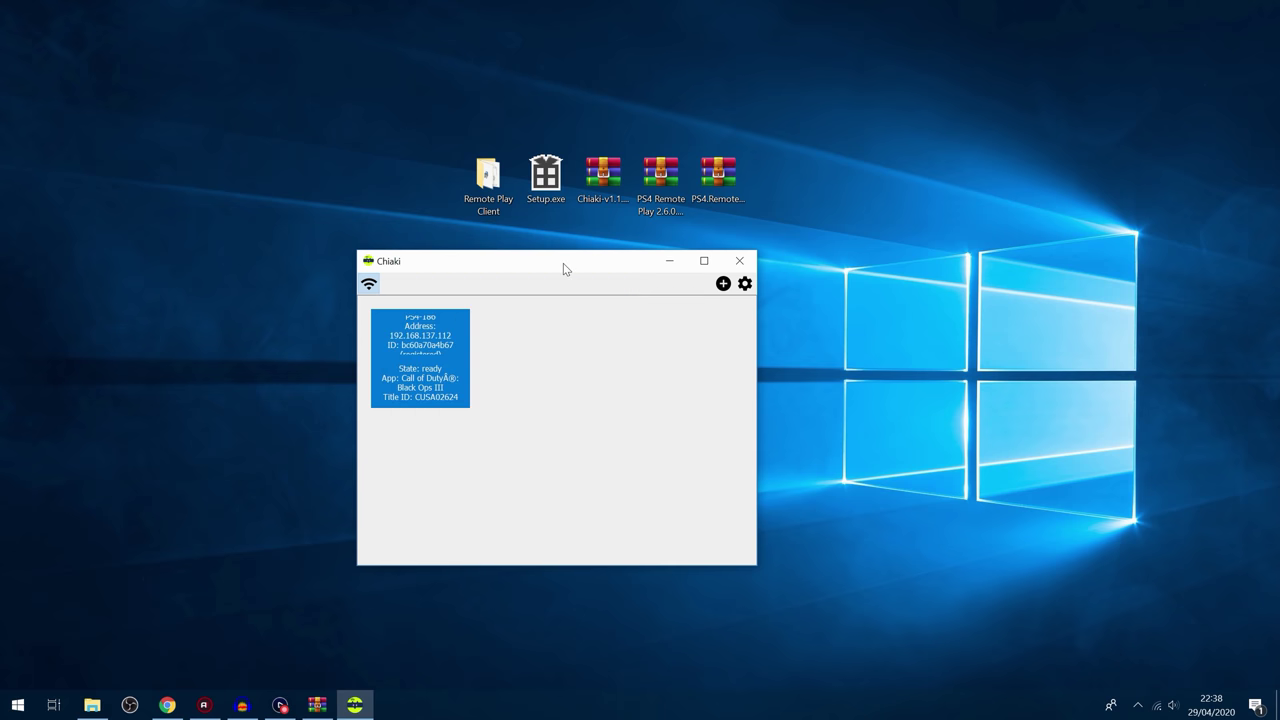
Step: Start streaming from the registered PS4 and reposition the stream window
left_click_drag(561, 263, 594, 260)
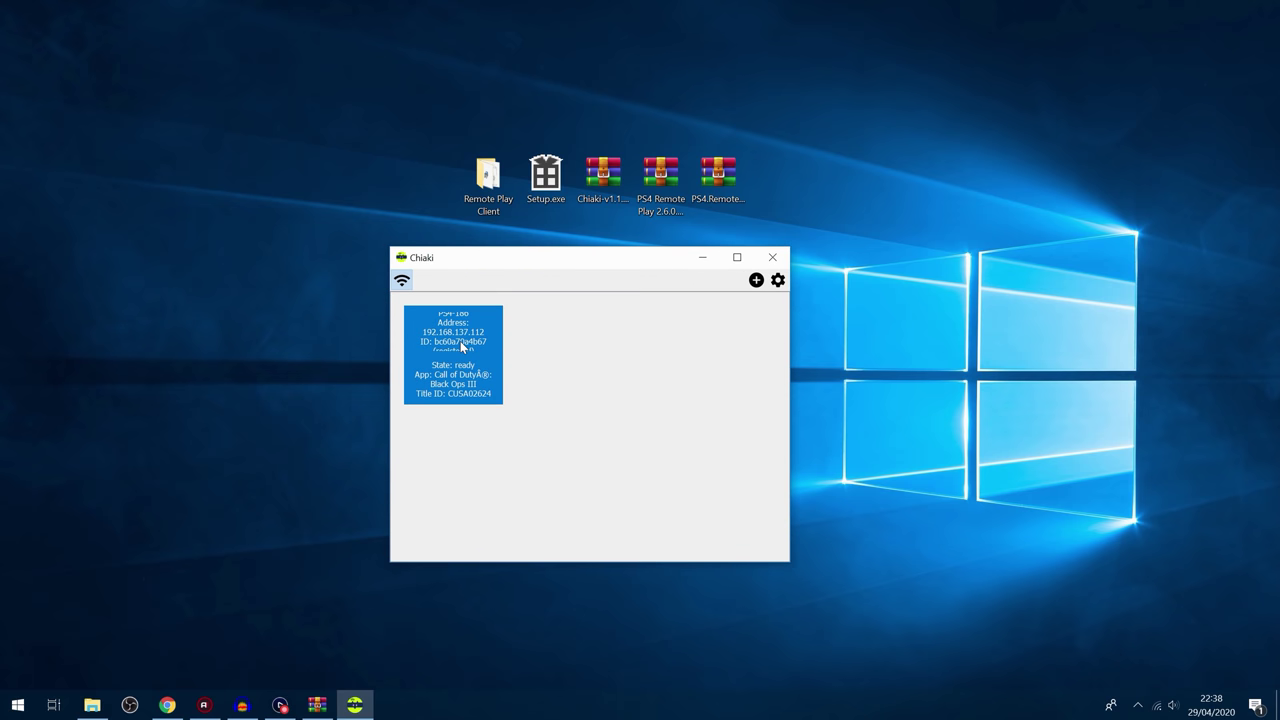
double_click(460, 341)
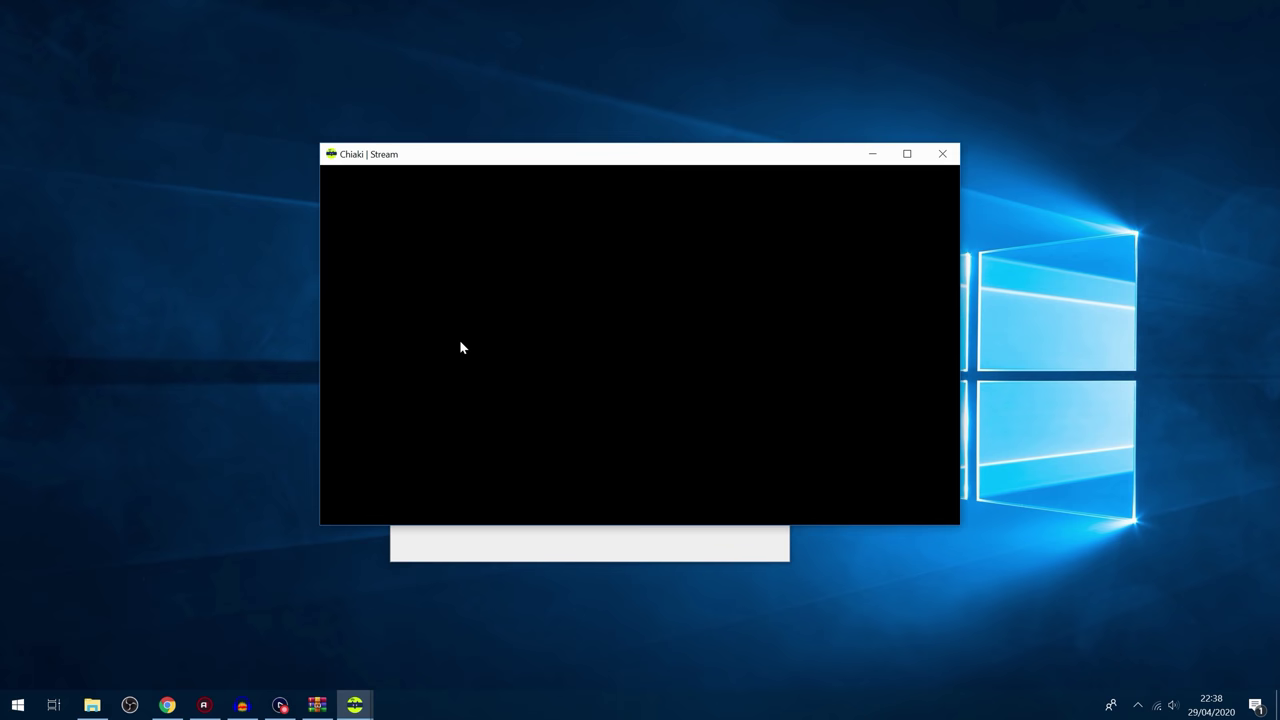
left_click_drag(607, 163, 573, 205)
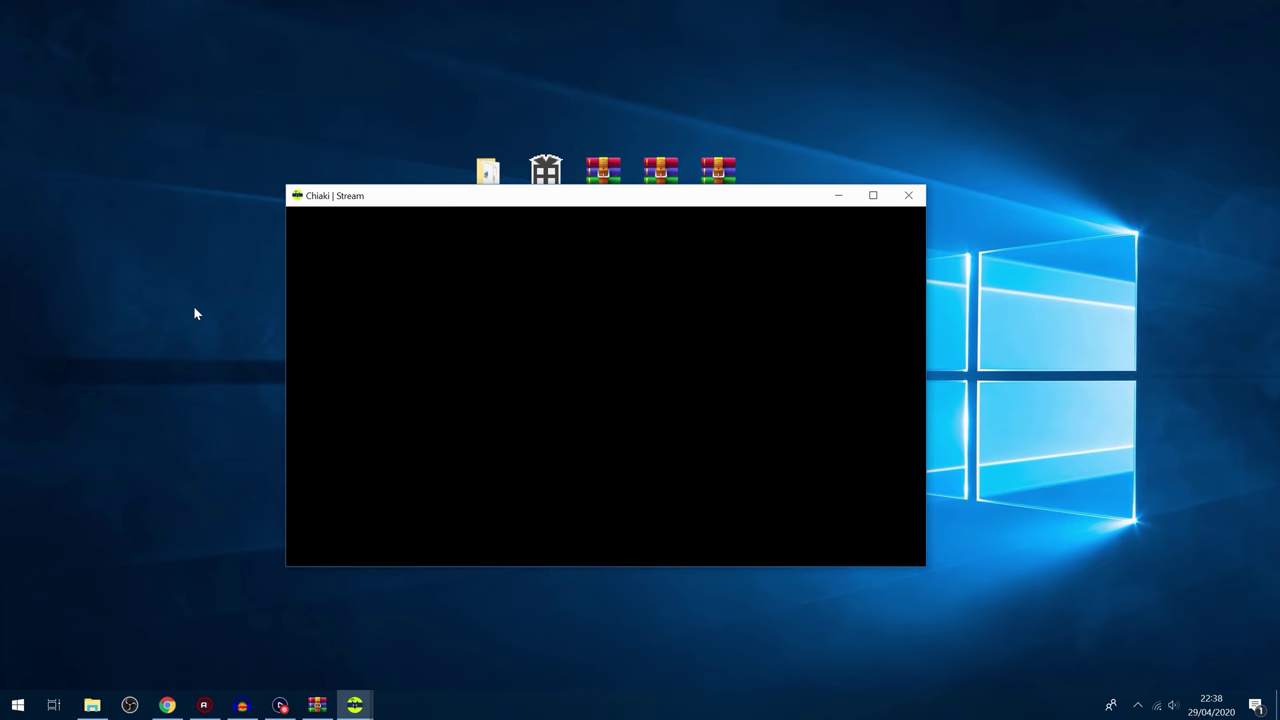
Step: Scroll through the streamed PS4 settings list and back out to the home screen
key("Down")
key("Down")
key("Down")
key("Up")
key("Up")
key("Up")
key("Up")
key("Up")
key("Up")
key("Up")
key("Up")
key("Up")
key("Up")
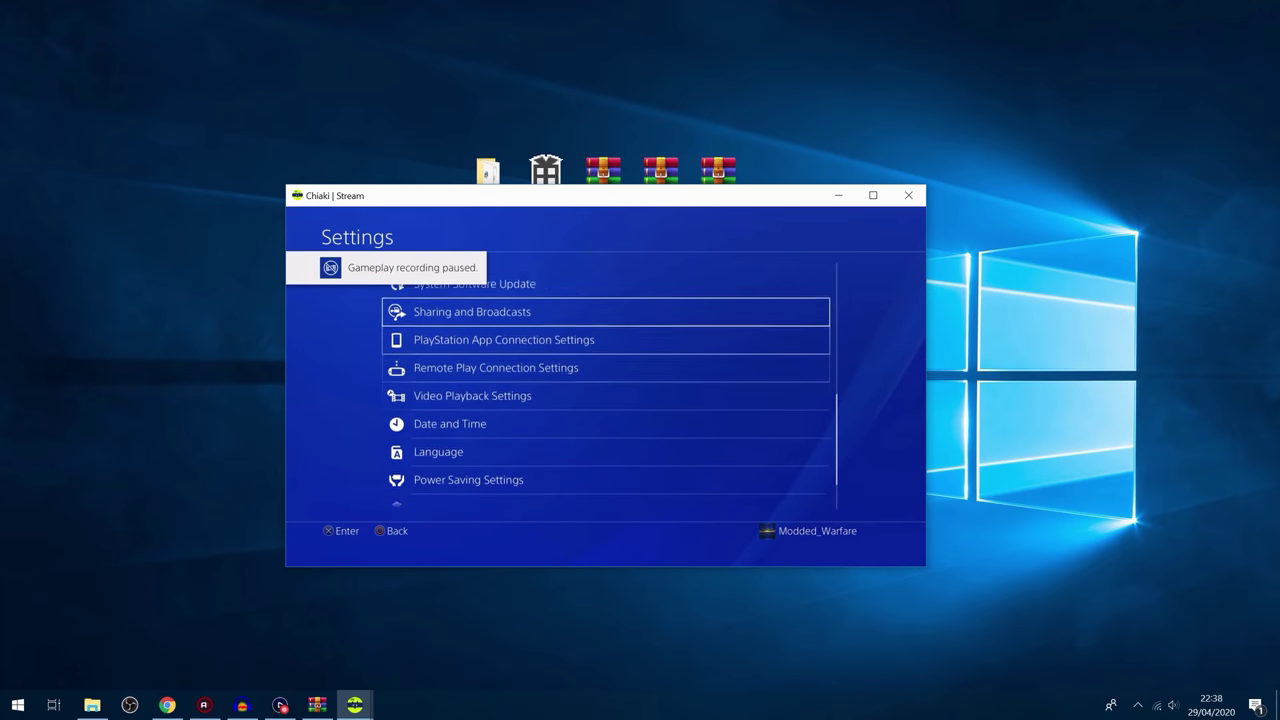
key("Up")
key("Up")
key("Up")
key("Up")
key("Up")
key("Up")
key("Up")
key("Up")
key("Up")
key("Up")
key("Up")
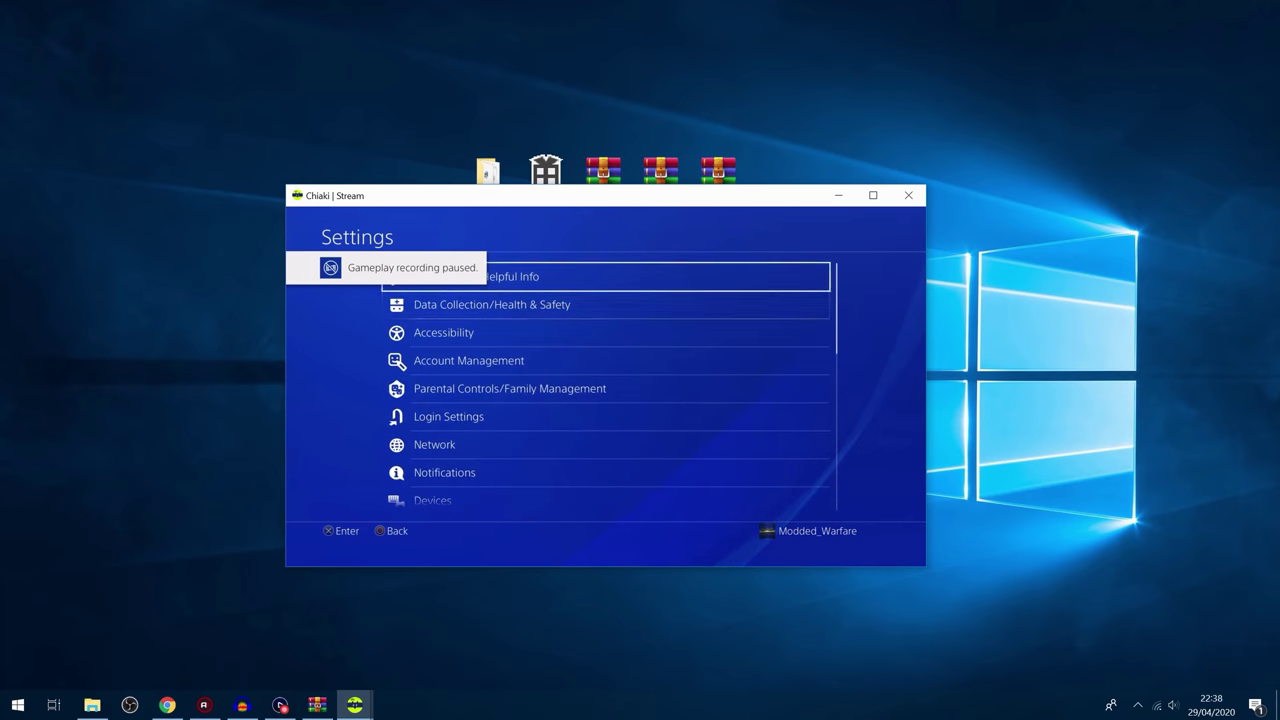
key("Down")
key("Down")
key("Down")
key("Down")
key("Down")
key("Down")
key("Down")
key("Down")
key("Down")
key("Down")
key("Down")
key("Down")
key("Down")
key("Down")
key("Down")
key("Down")
key("Down")
key("Down")
key("Down")
key("Down")
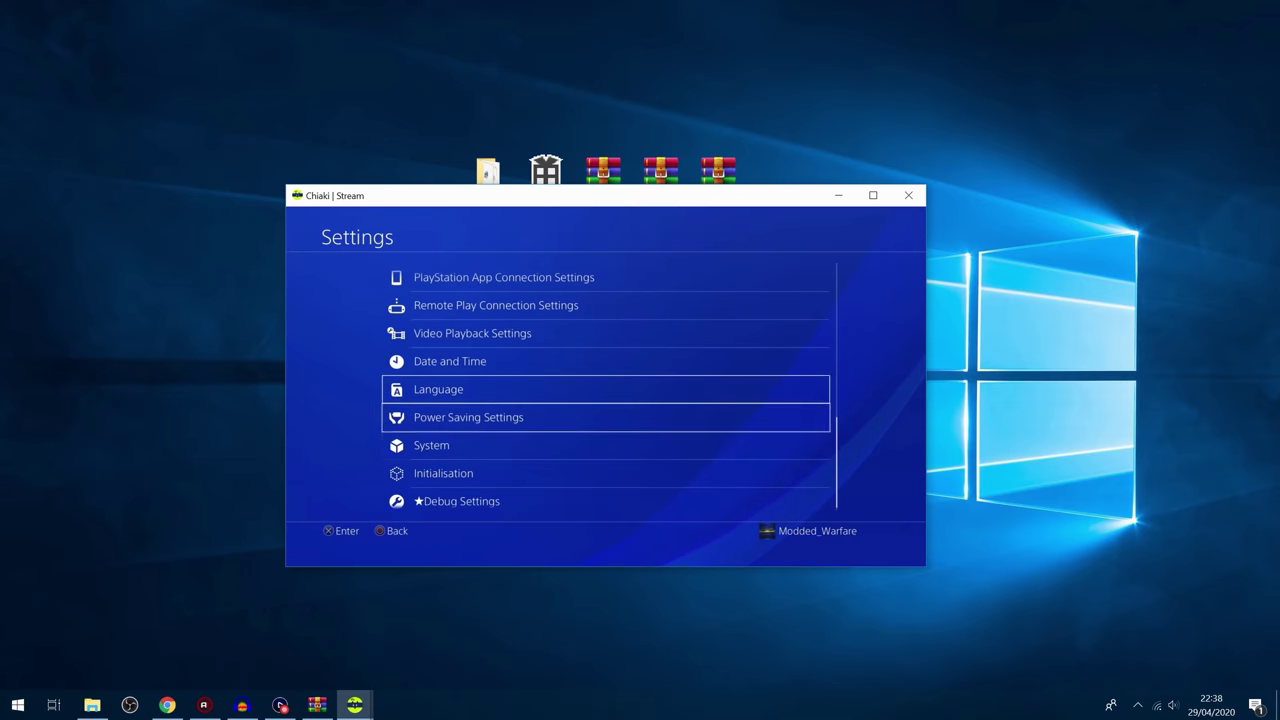
key("Up")
key("Up")
key("Up")
key("Up")
key("Up")
key("Up")
key("Up")
key("Up")
key("Up")
key("Up")
key("Up")
key("Up")
key("Up")
key("Up")
key("Up")
key("Up")
key("Up")
key("Down")
key("Down")
key("Down")
key("Down")
key("Down")
key("Down")
key("Down")
key("Down")
key("Down")
key("Down")
key("Down")
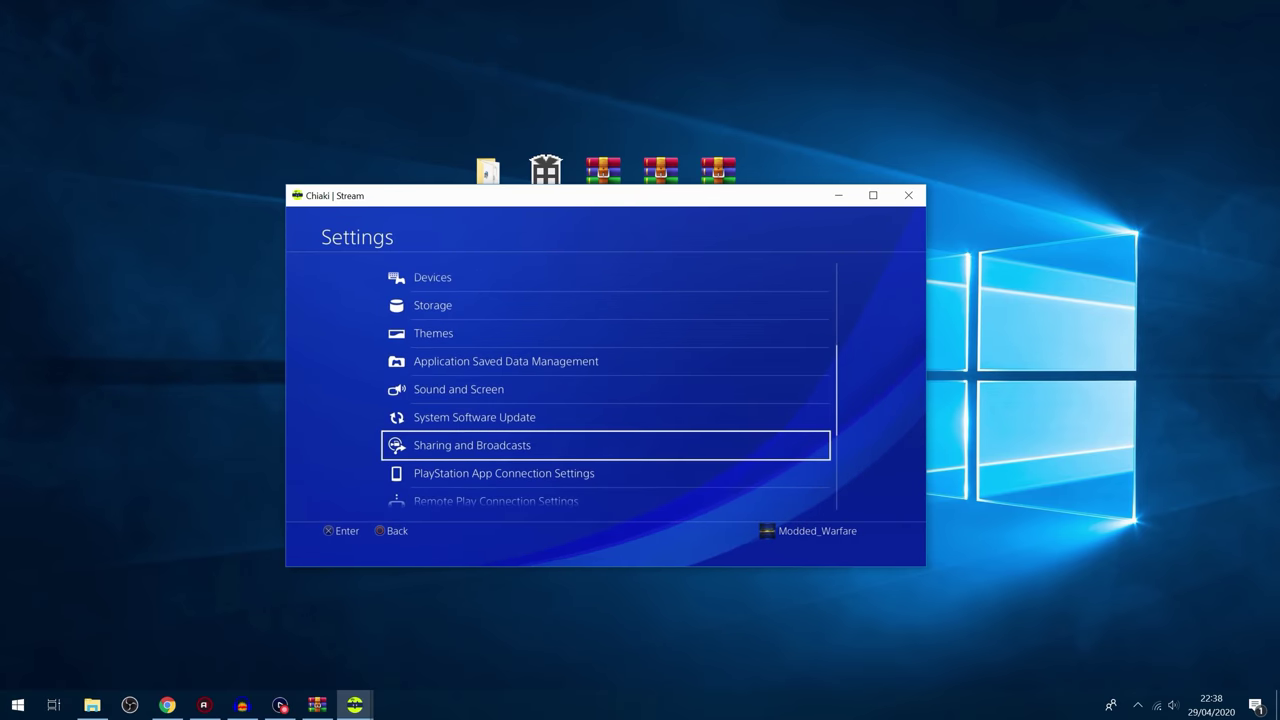
key("BackSpace")
key("Down")
Step: Browse left and right along the PS4 home screen's games and apps row
key("Left")
key("Left")
key("Left")
key("Left")
key("Left")
key("Left")
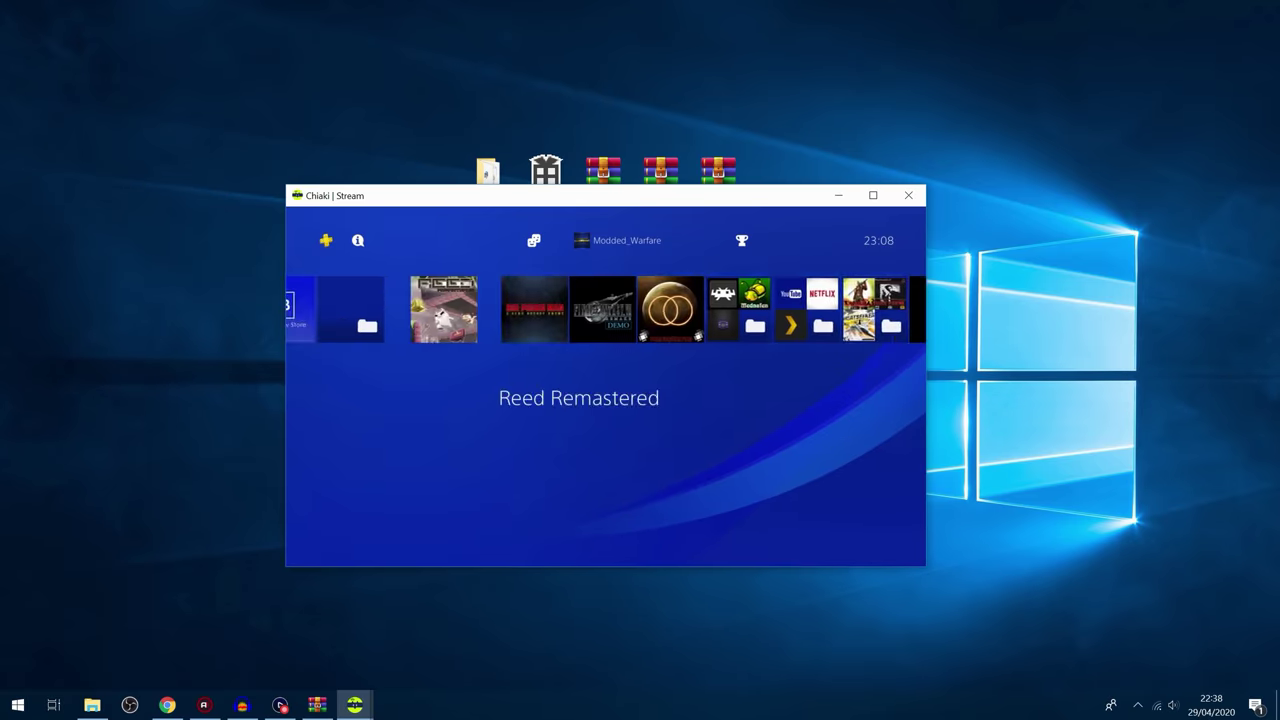
key("Left")
key("Left")
key("Left")
key("Left")
key("Right")
key("Right")
key("Right")
key("Right")
key("Right")
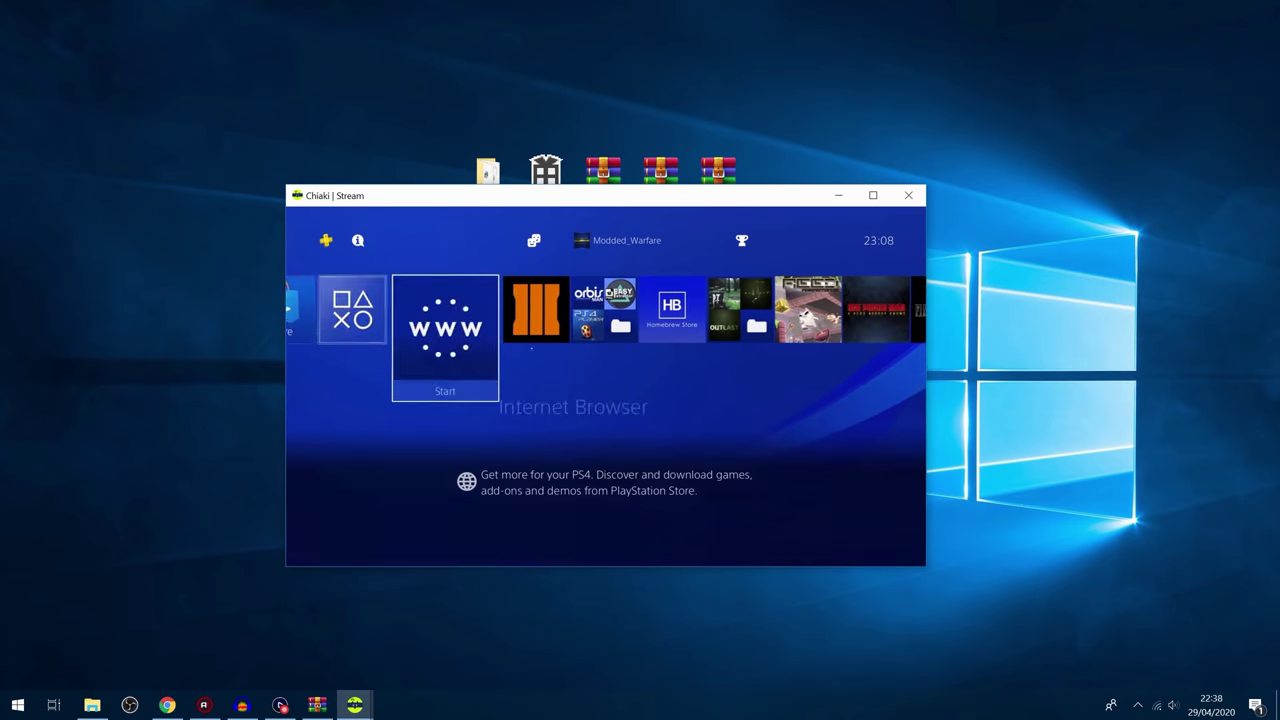
key("Right")
key("Right")
key("Right")
key("Right")
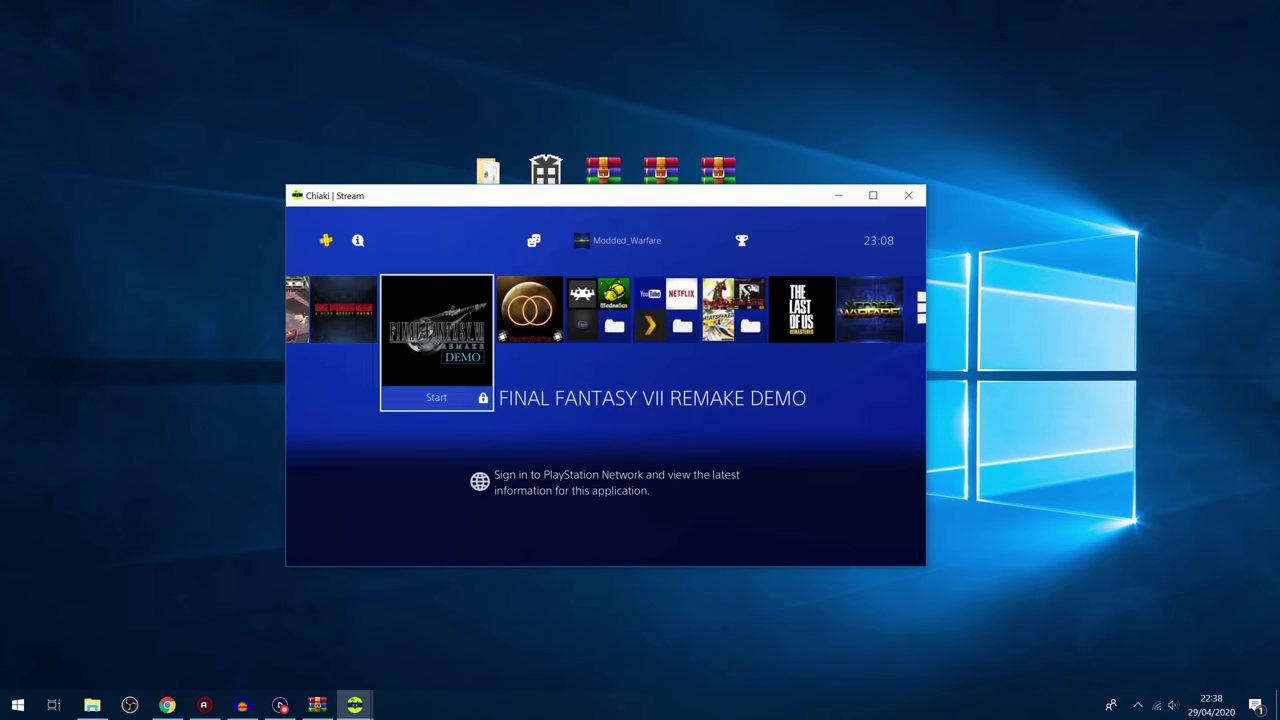
key("Left")
key("Left")
key("Left")
key("Left")
key("Left")
key("Left")
key("Left")
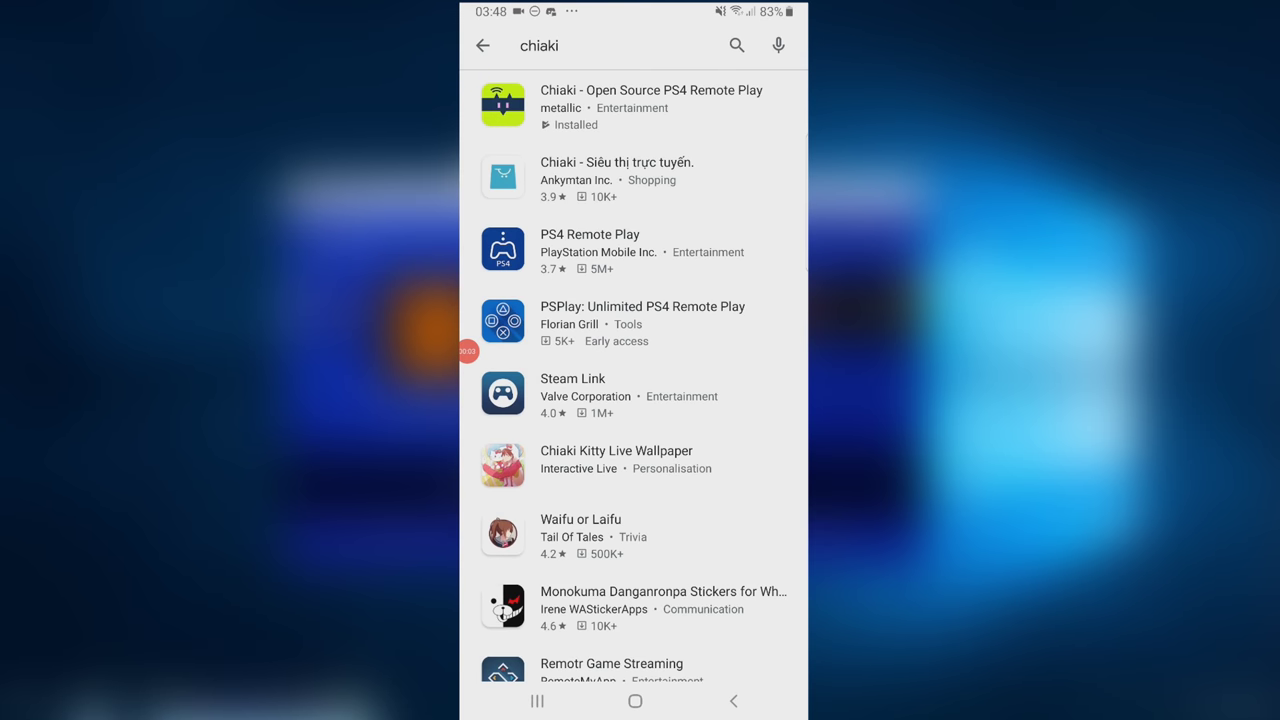
Step: Open Chiaki on Android and save a manual console at 192.168.1.87 set to register on first connection
left_click(650, 107)
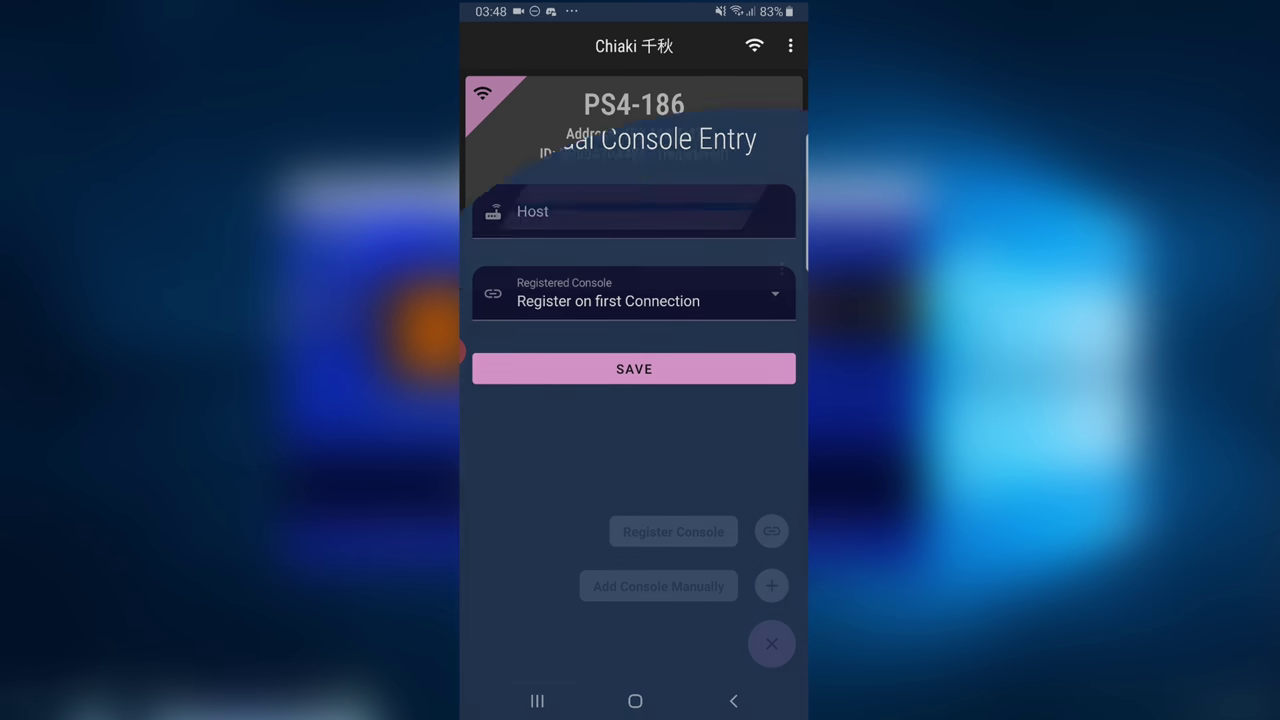
type("192.")
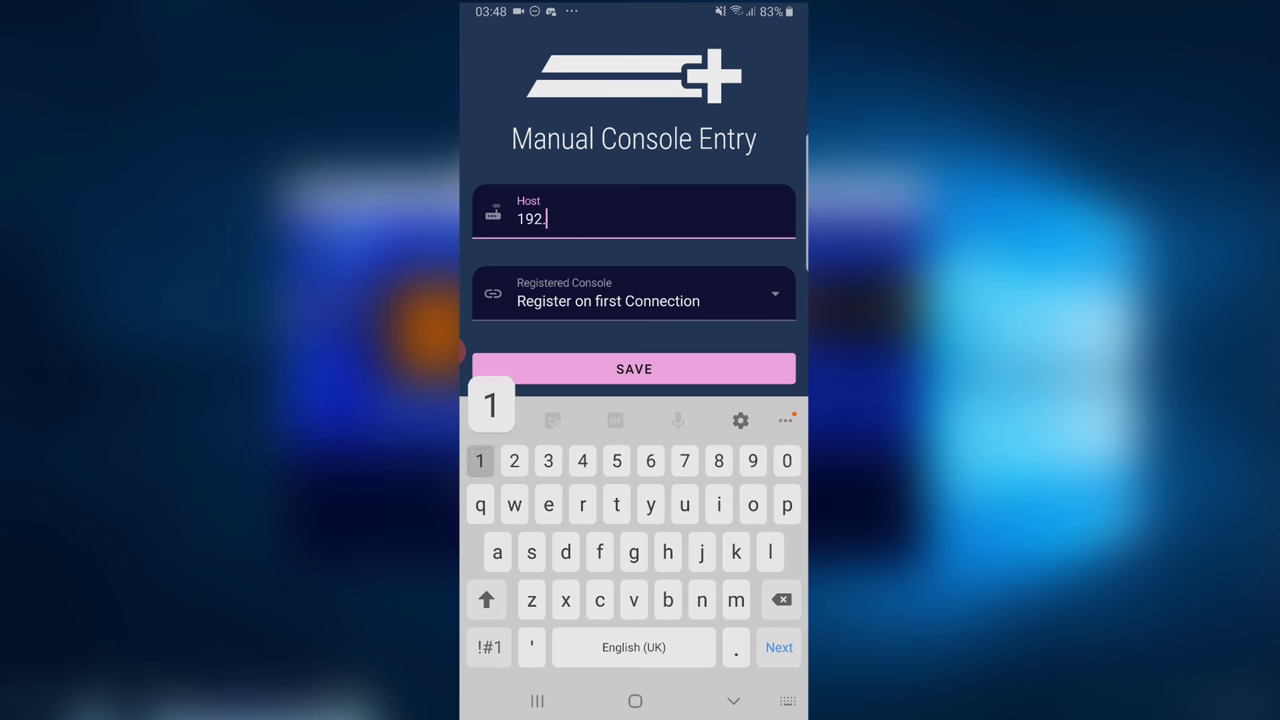
type("168.1")
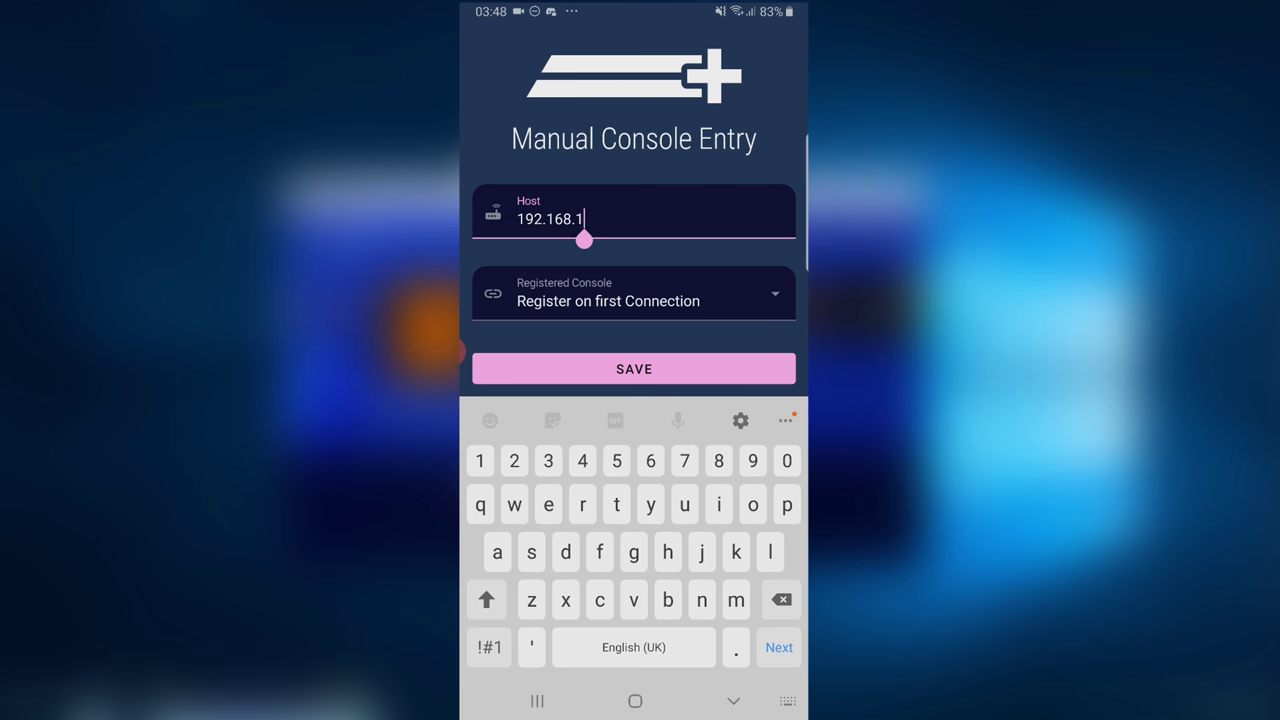
type(".87")
key("Escape")
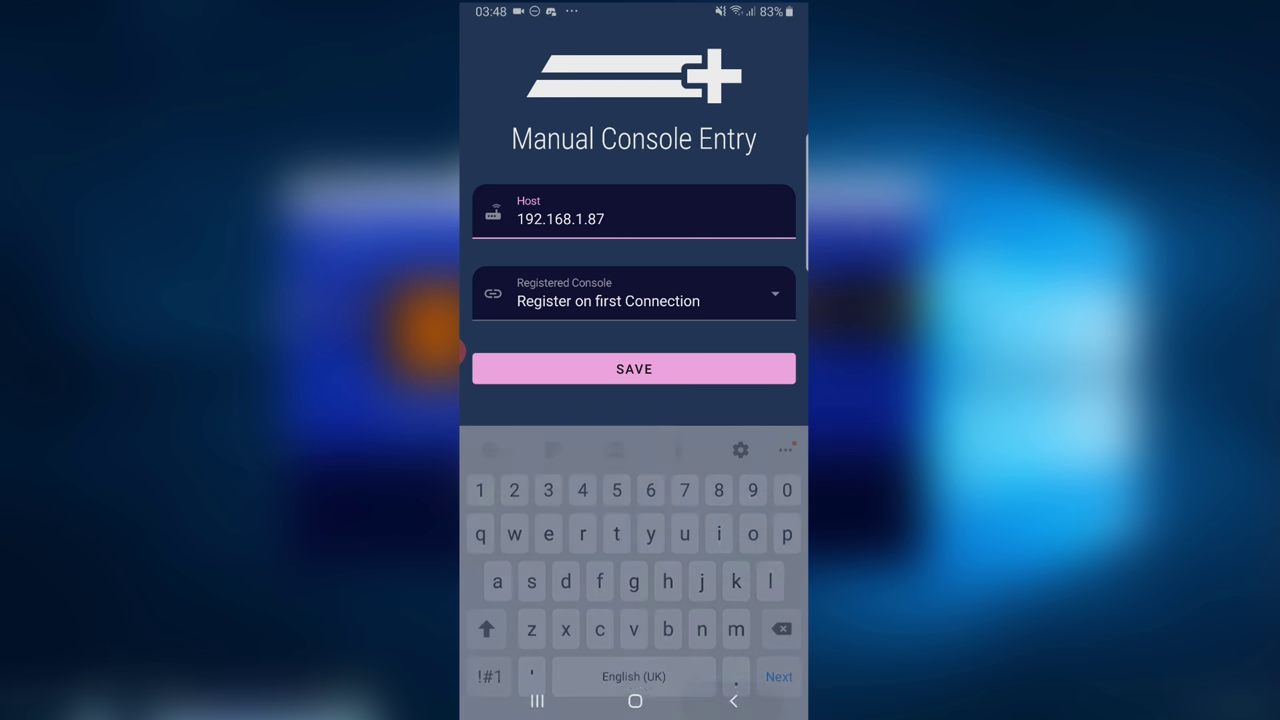
left_click(774, 292)
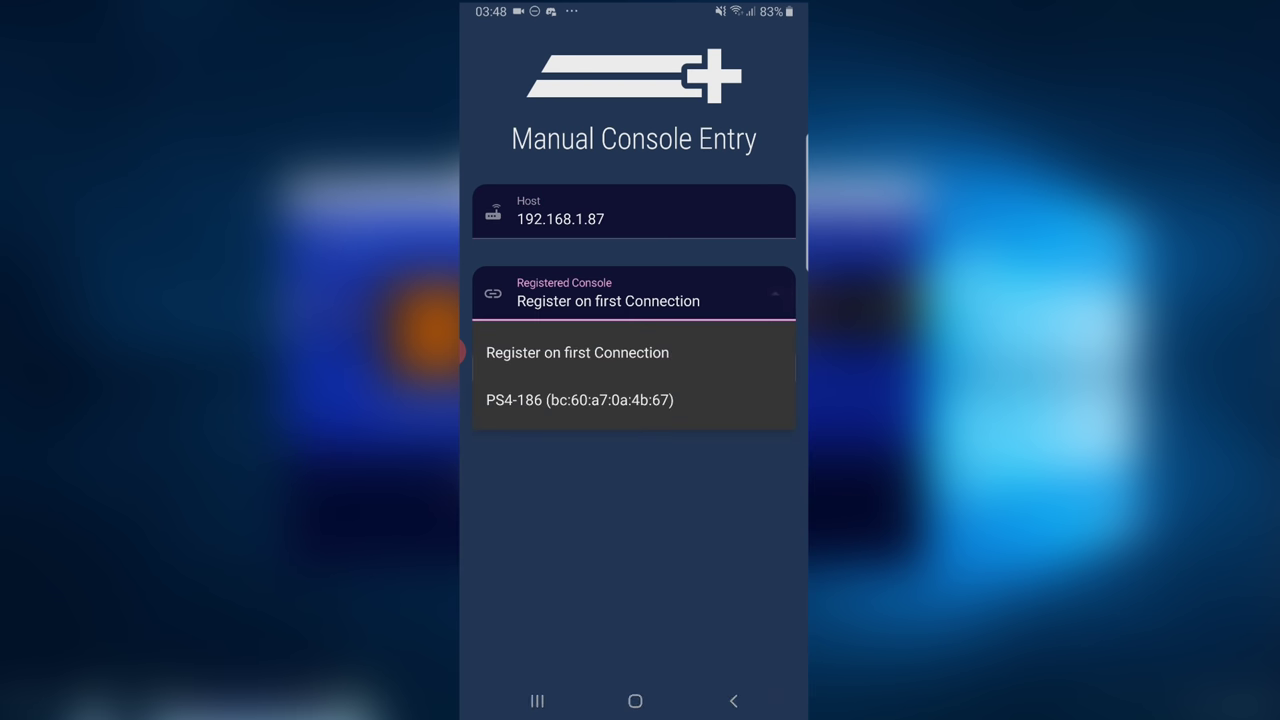
left_click(577, 352)
left_click(634, 368)
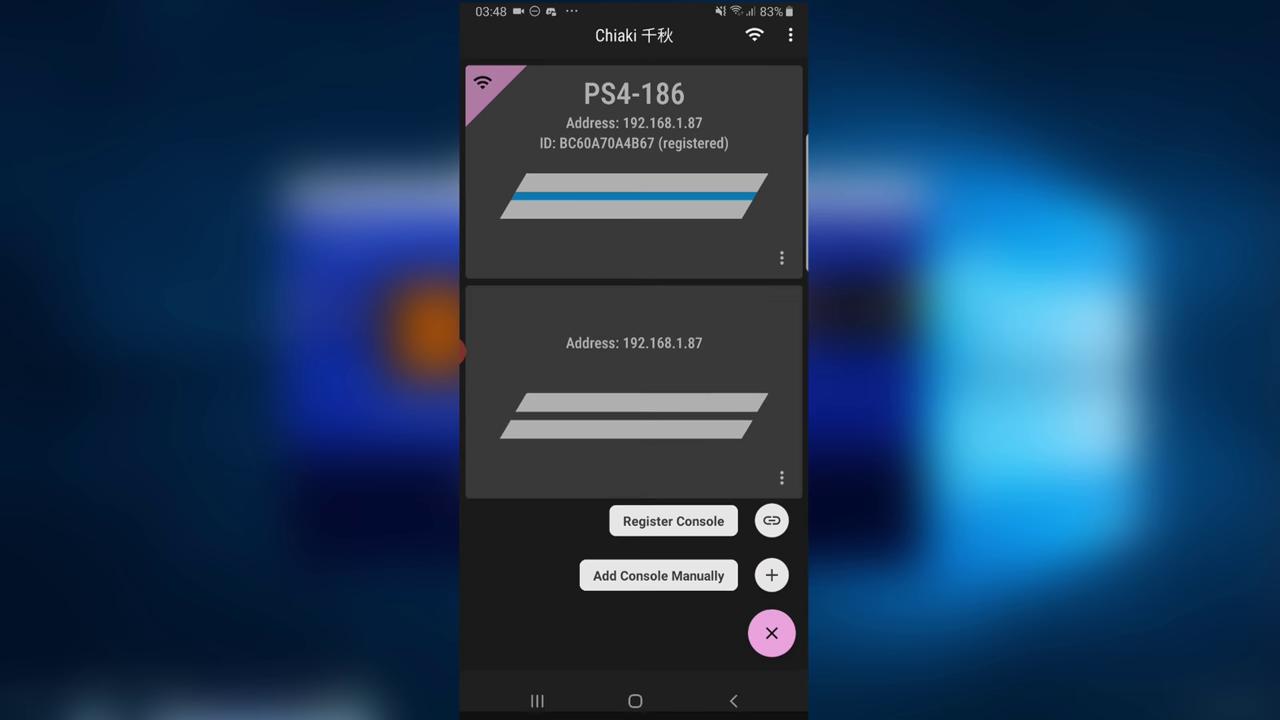
Step: Start registering the 192.168.1.87 console as PS4 < 7.0 and enter the PSN Online ID
left_click(634, 390)
left_click(590, 425)
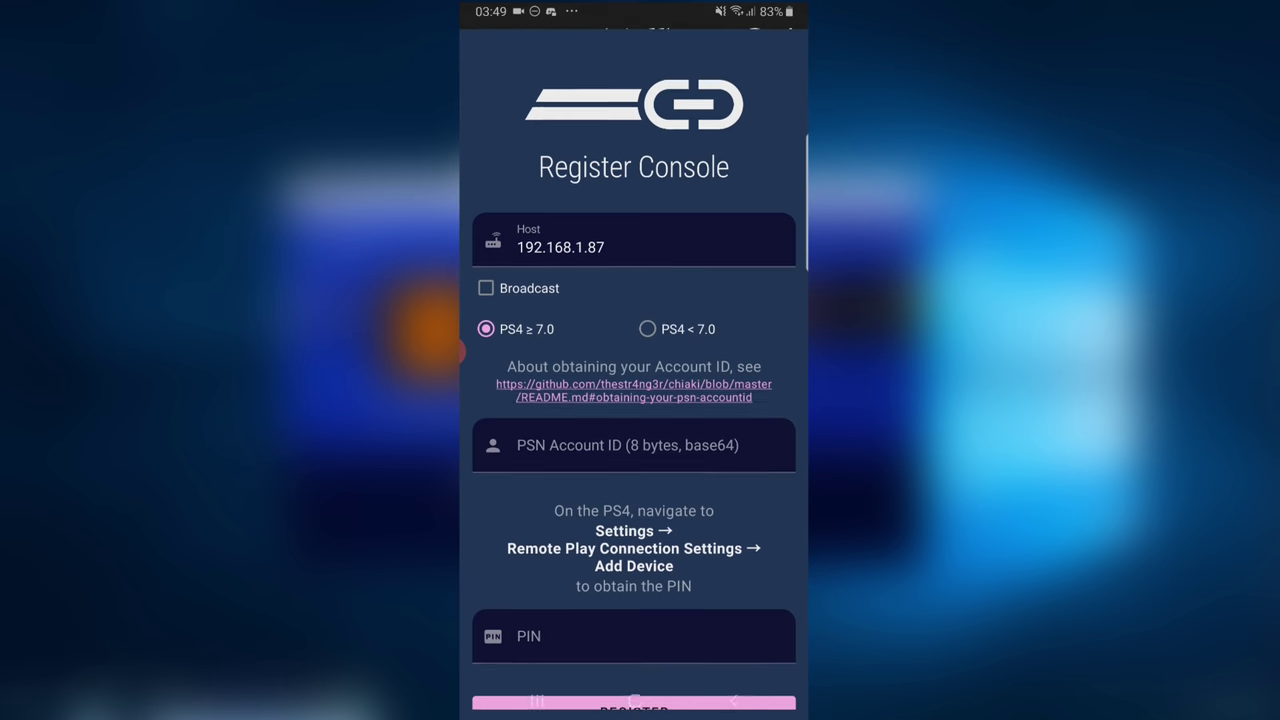
left_click(648, 301)
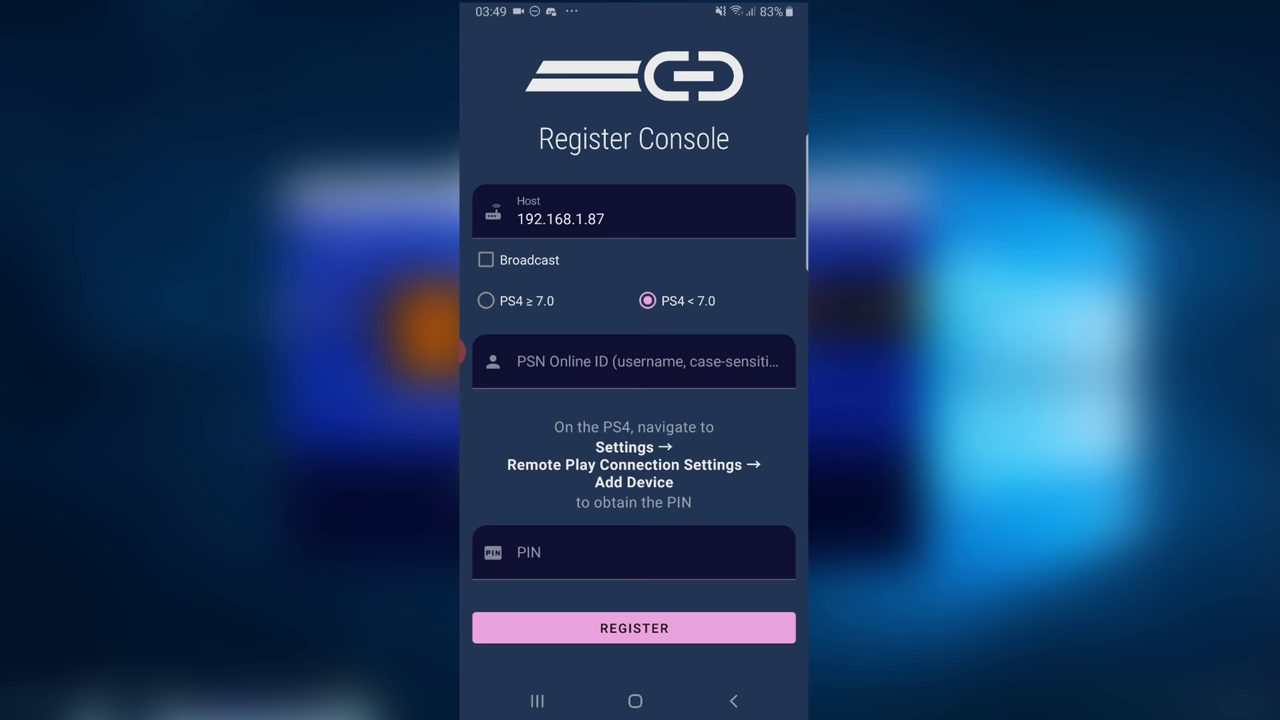
left_click(634, 361)
type("M")
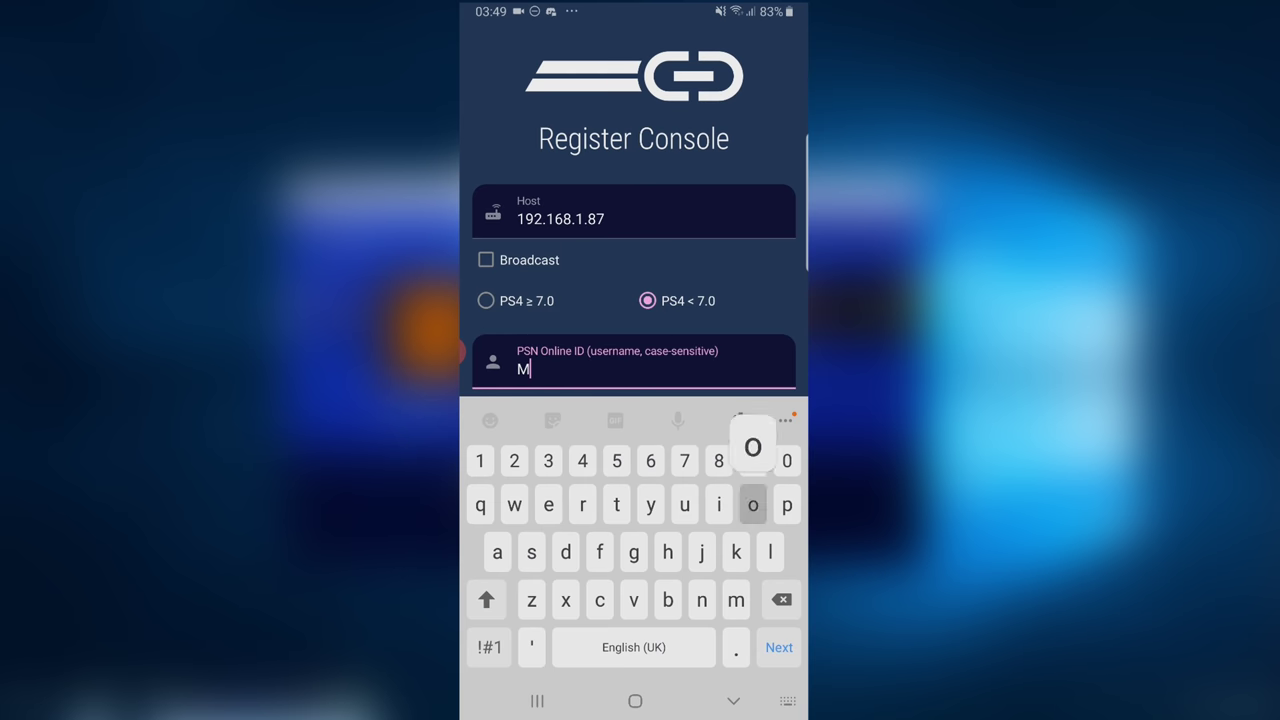
type("odded_W")
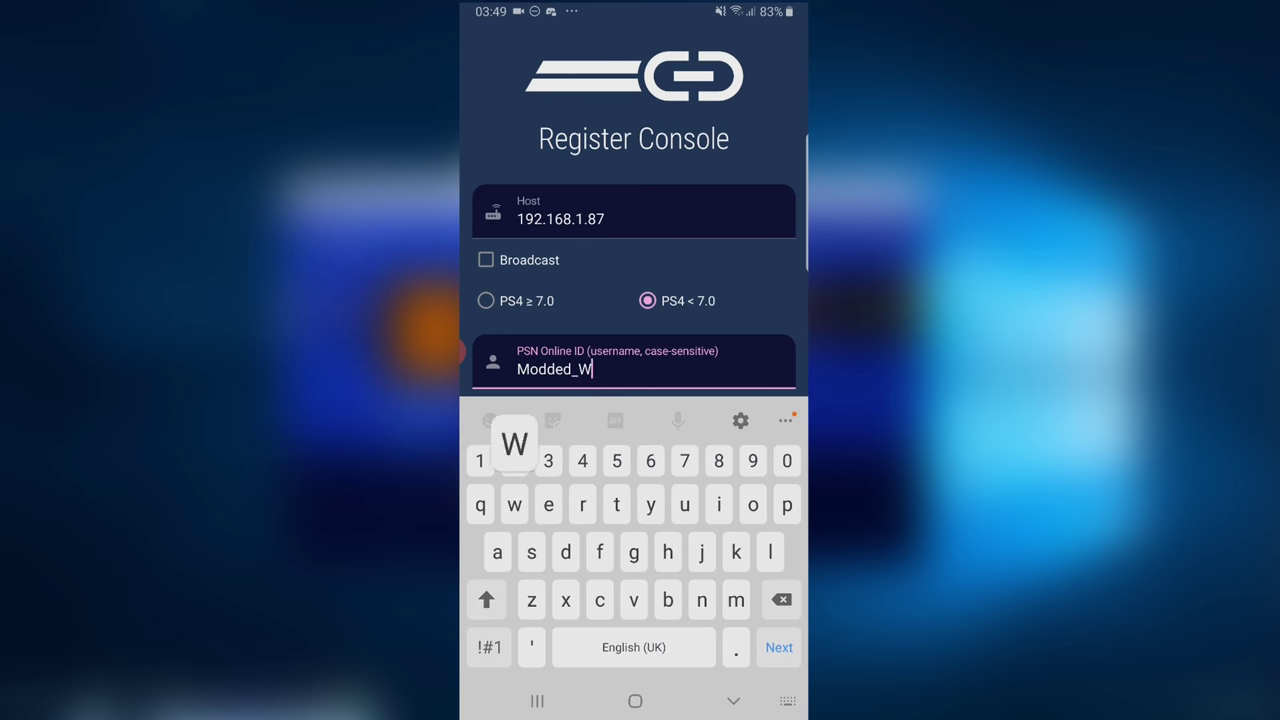
type("arfare")
key("Escape")
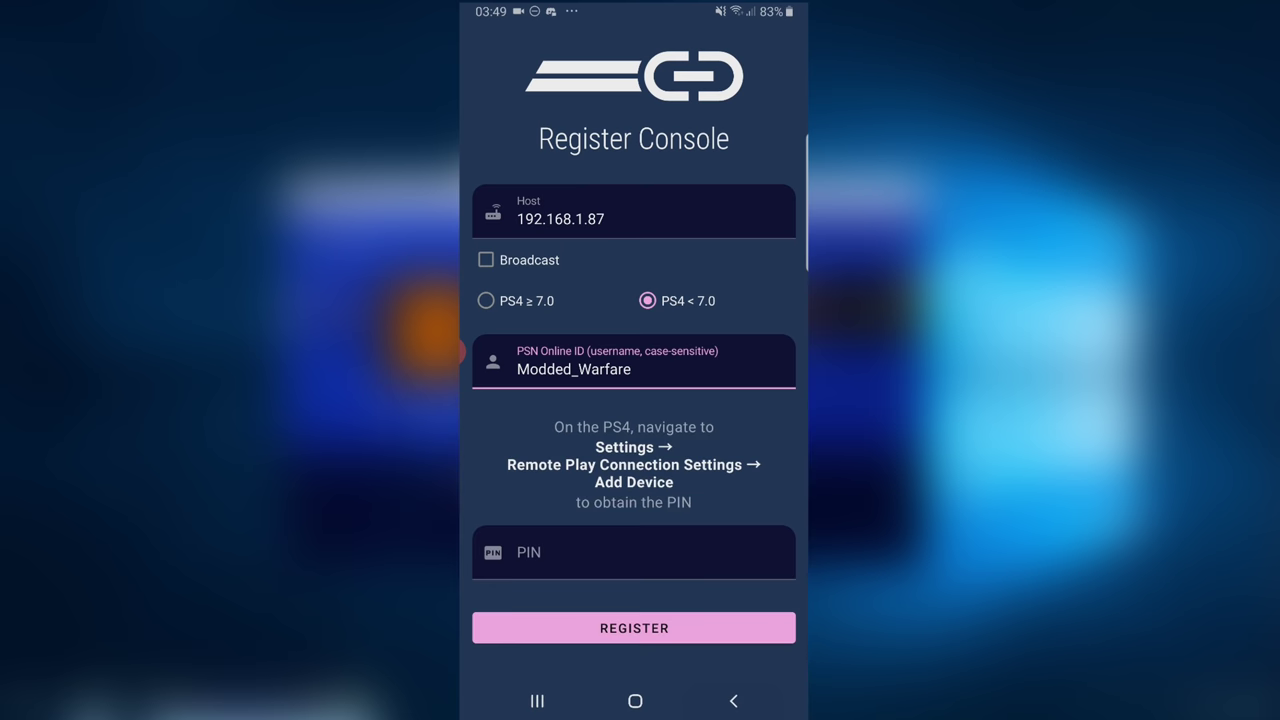
Step: Enter the PS4's registration PIN, register, answer the already-registered prompt and return to the list
left_click(634, 552)
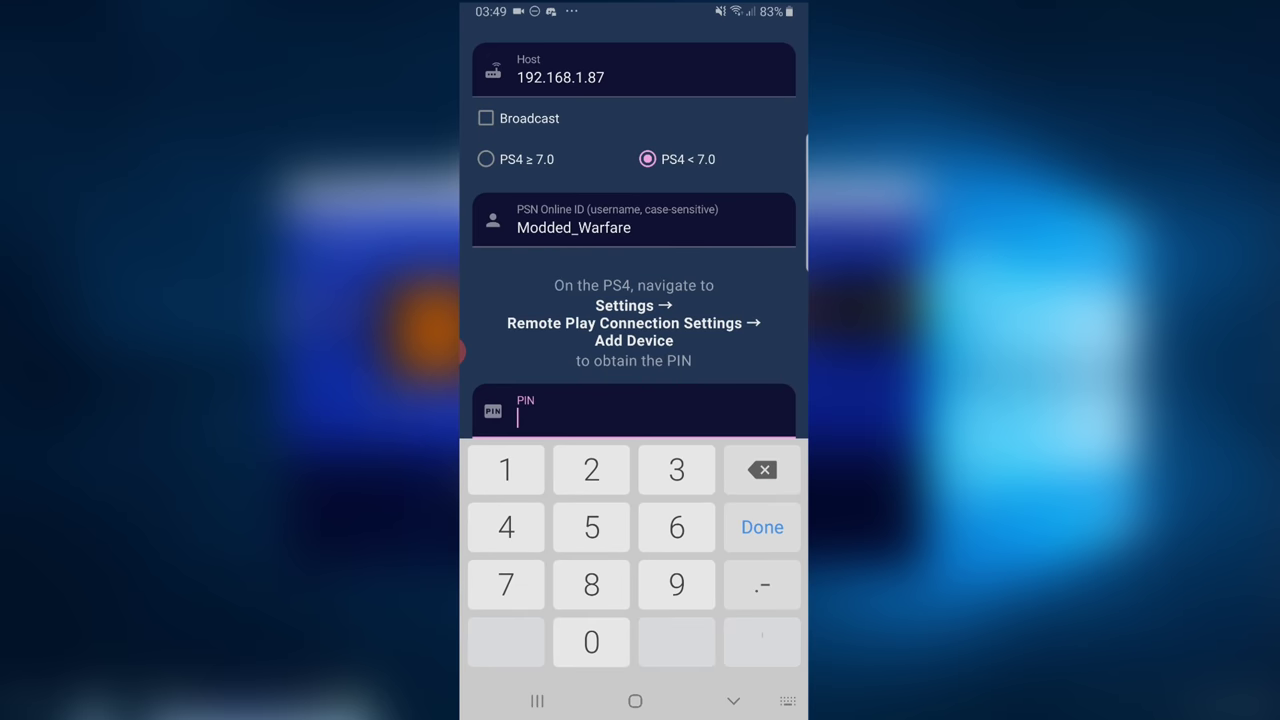
type("25443860")
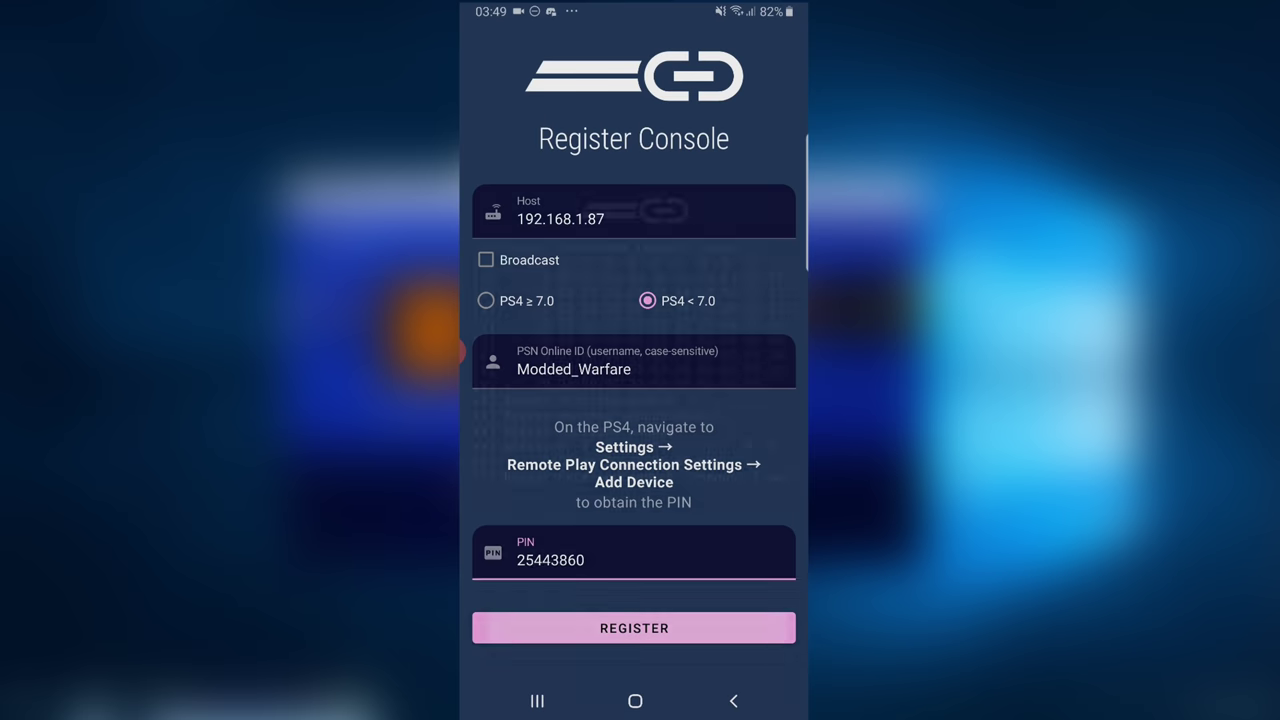
left_click(634, 623)
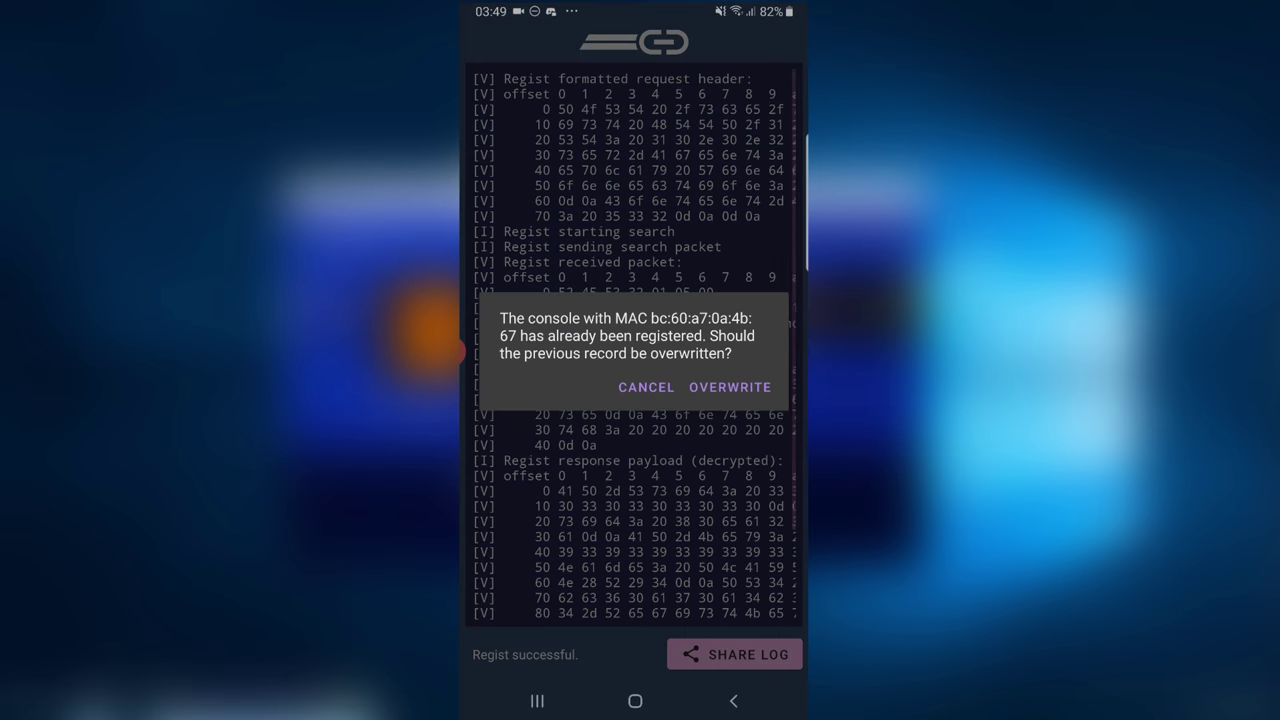
left_click(749, 383)
left_click(733, 701)
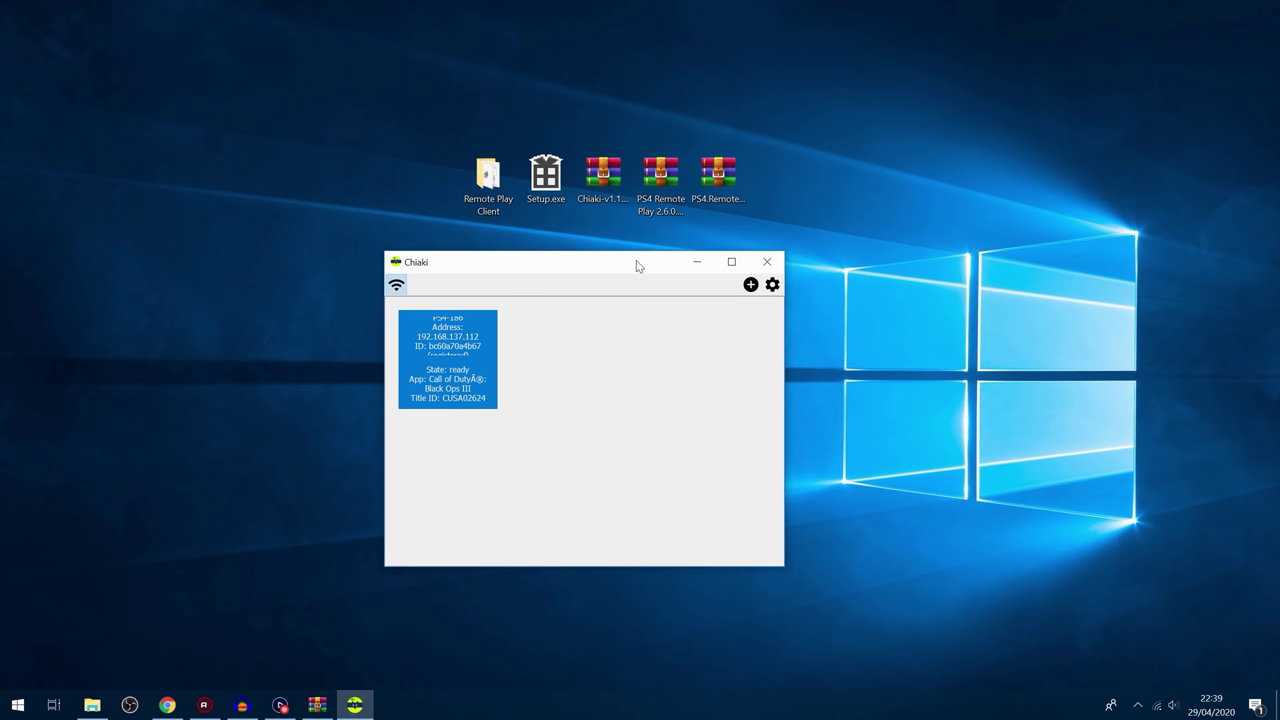
Step: Reposition the Chiaki window showing the ready PS4-186 console, then close Chiaki
mouse_move(636, 261)
left_mouse_down()
mouse_move(678, 251)
mouse_move(659, 253)
left_mouse_up()
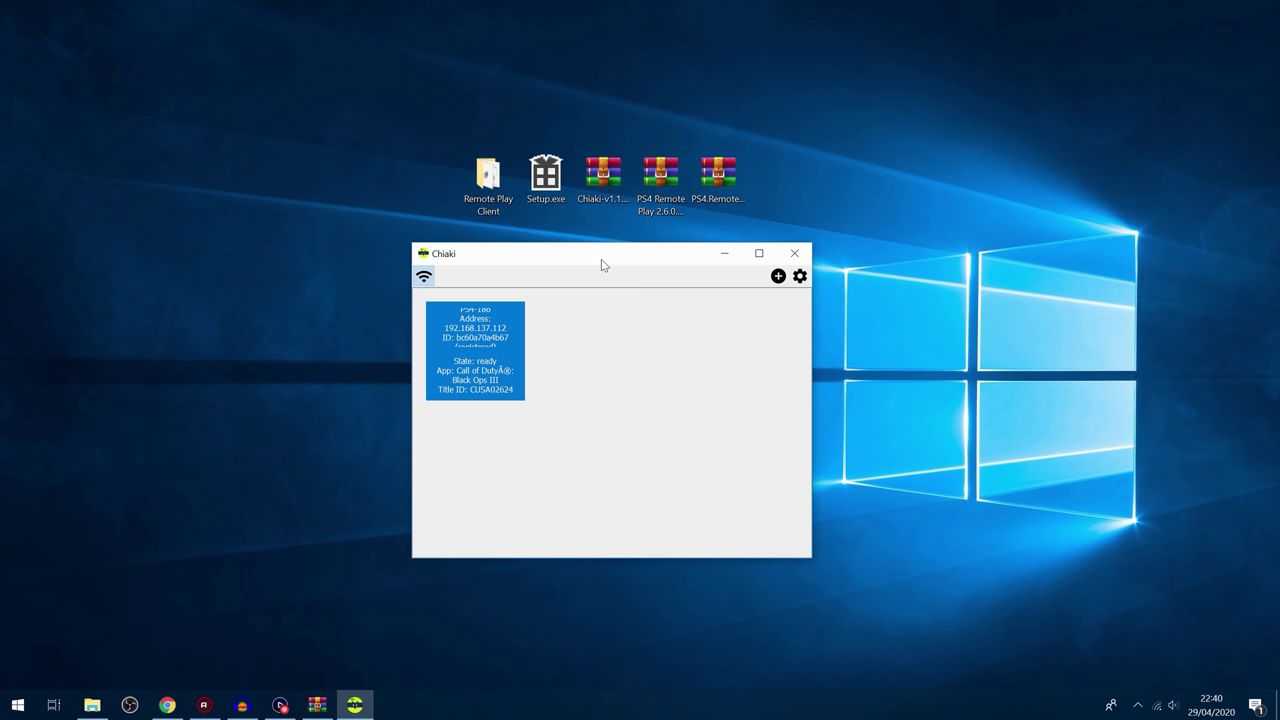
left_click_drag(598, 258, 605, 252)
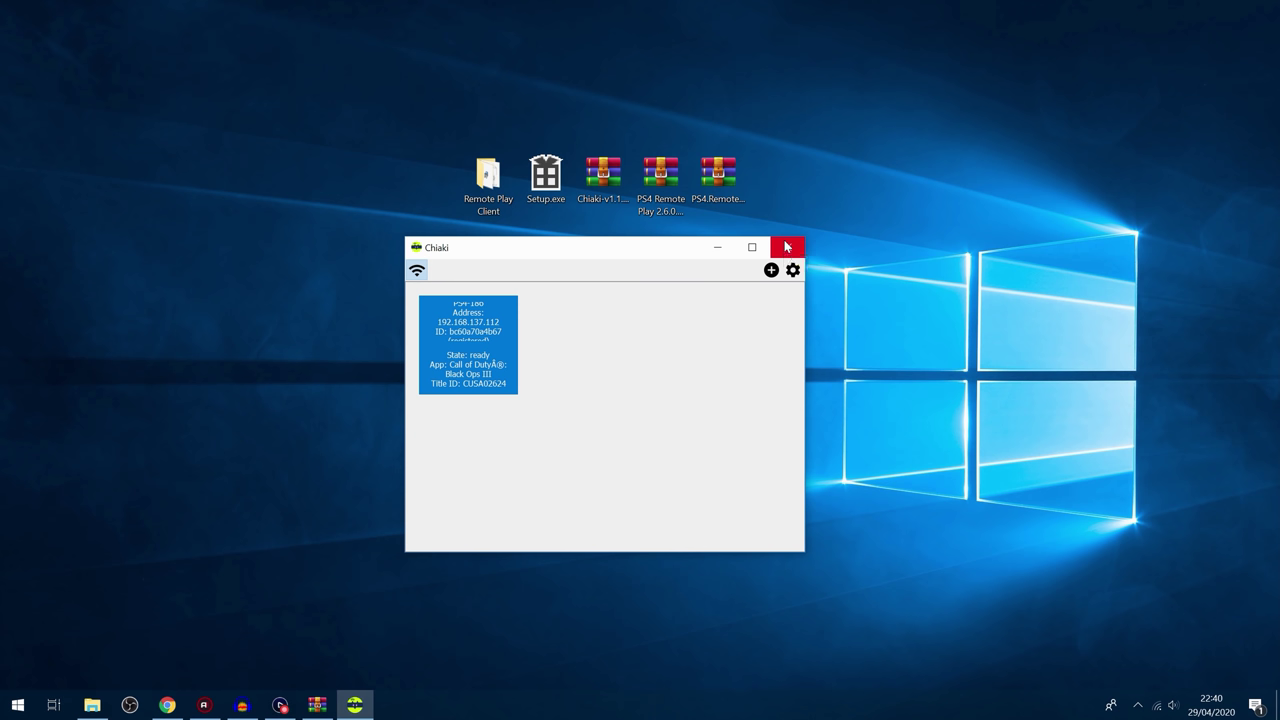
left_click_drag(670, 253, 679, 253)
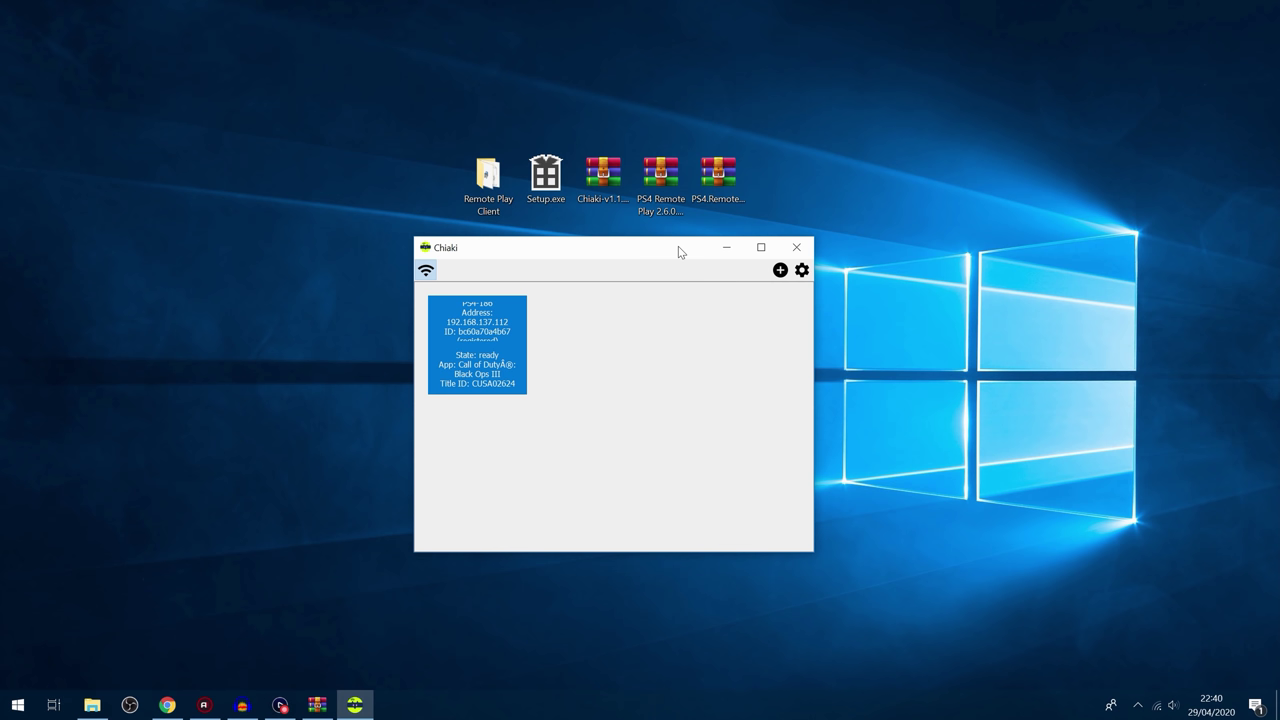
left_click(791, 249)
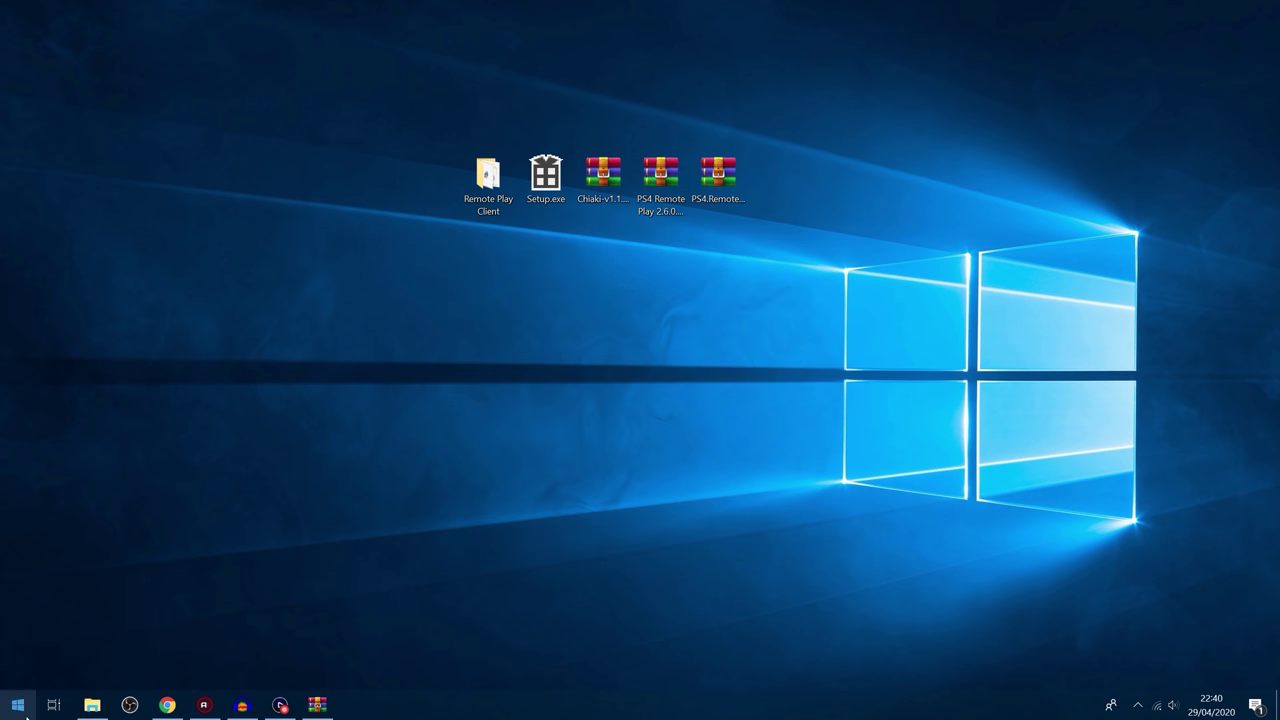
left_click(167, 705)
left_click(495, 53)
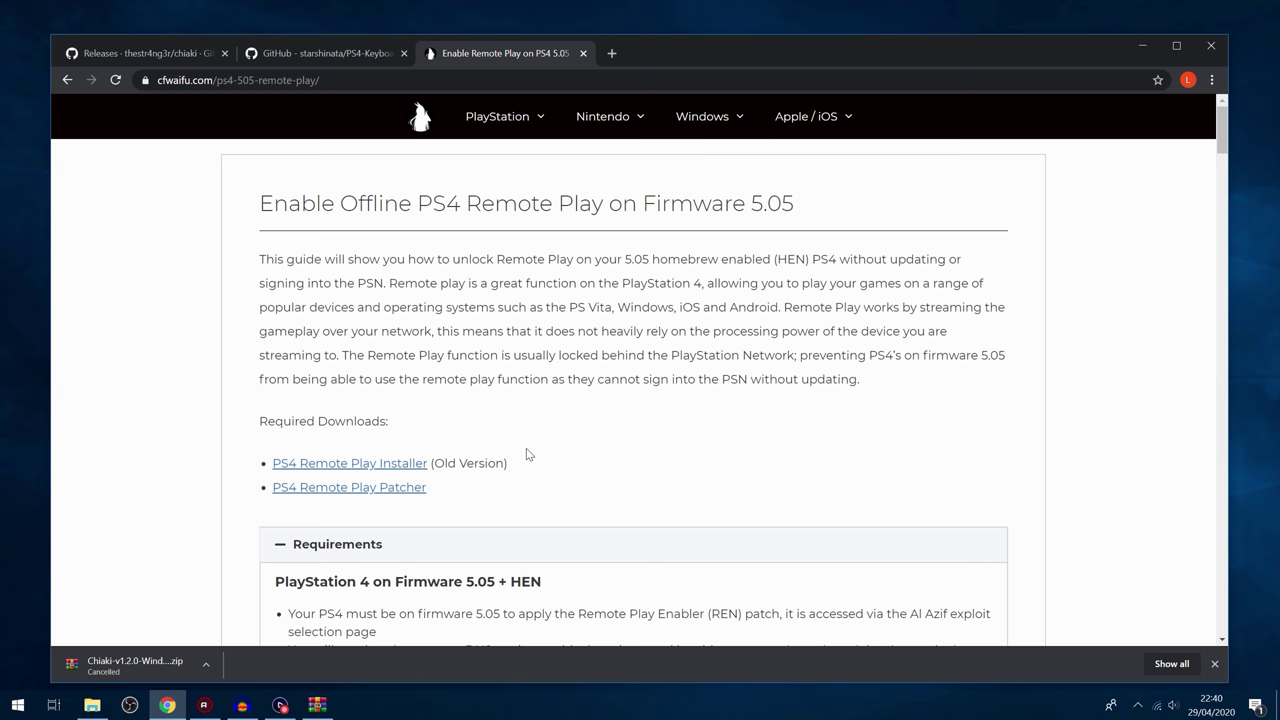
scroll(526, 447, "down", 2)
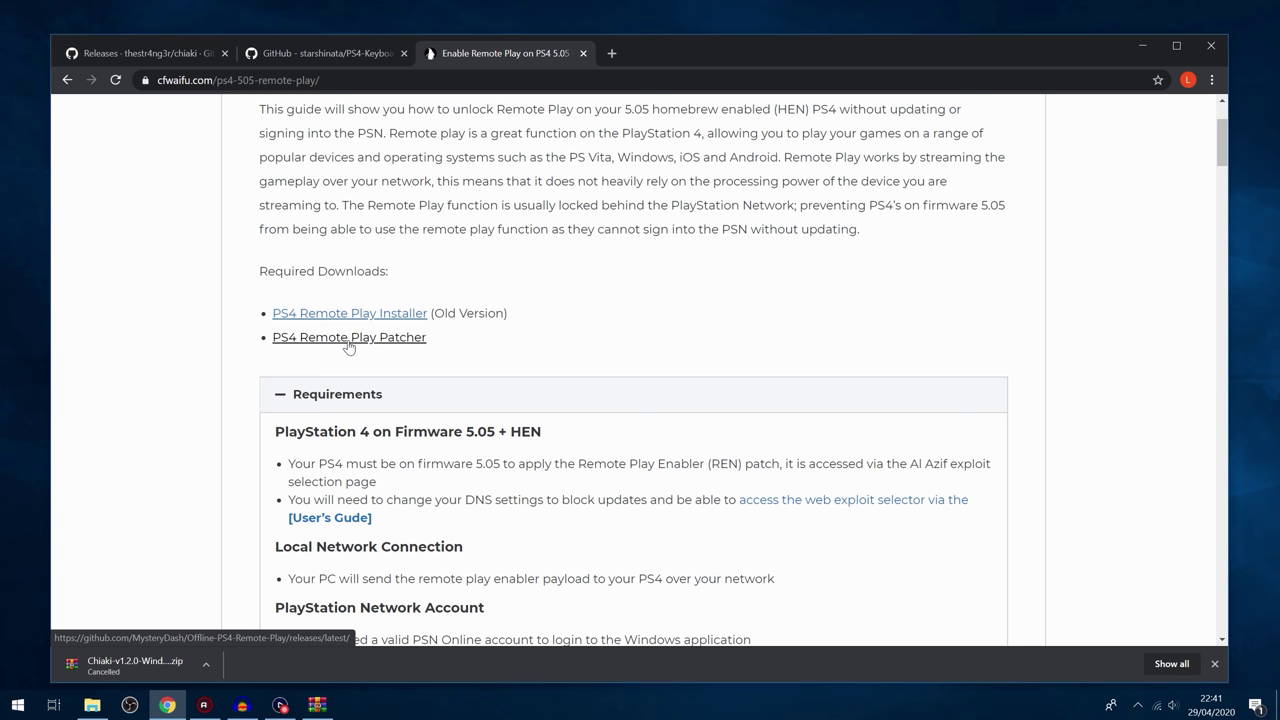
Step: Extract the PS4 Remote Play 2.6.0.2270 folder from its zip to the desktop and open it
left_click(1140, 46)
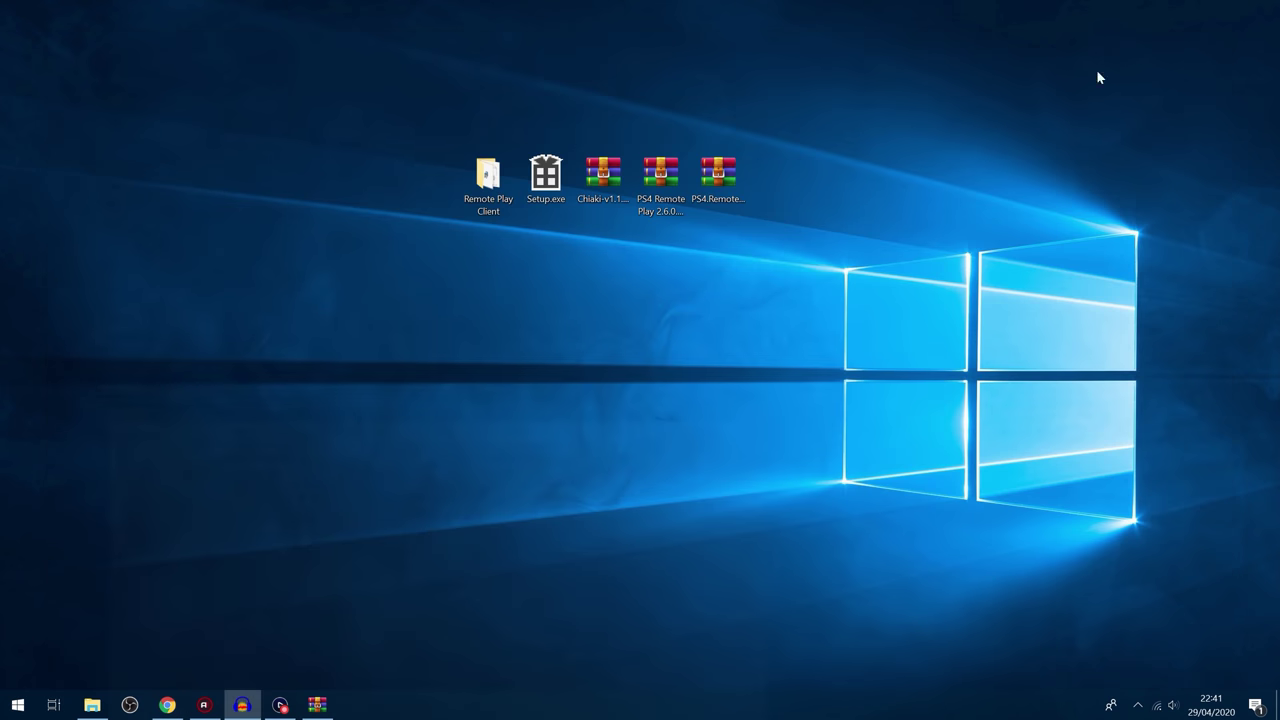
double_click(660, 180)
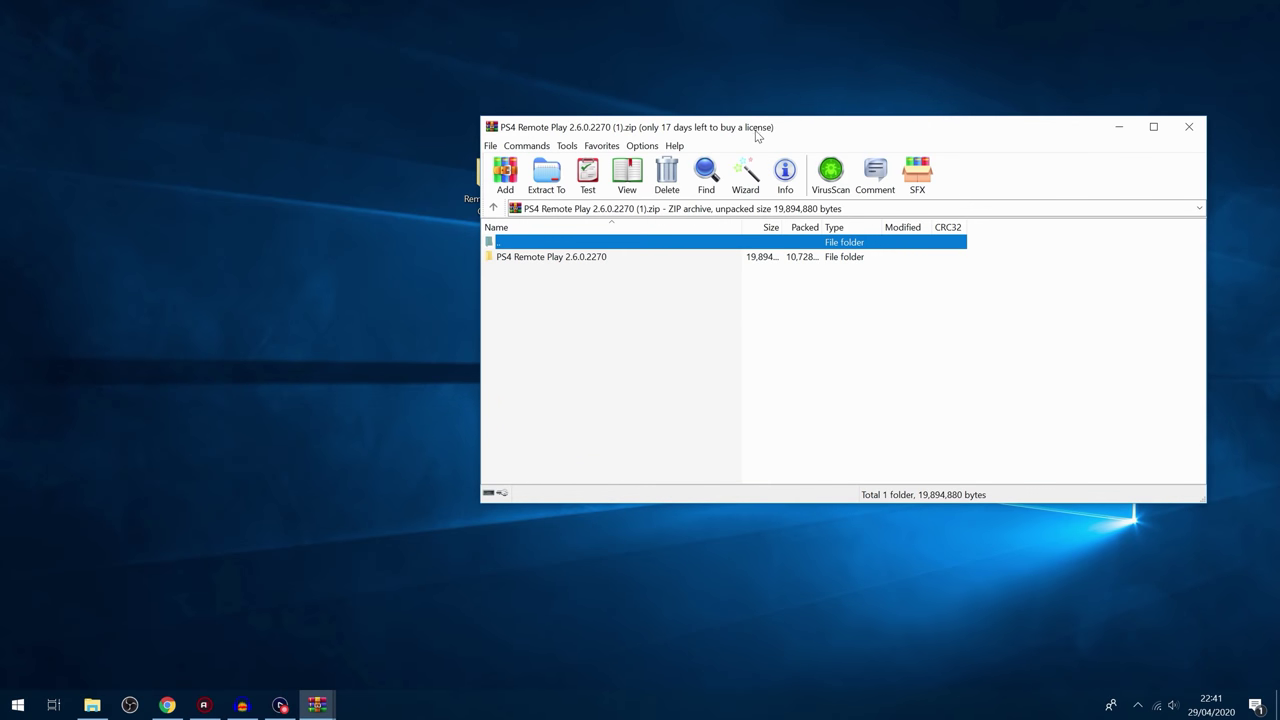
left_click_drag(757, 131, 766, 177)
left_click_drag(596, 312, 306, 240)
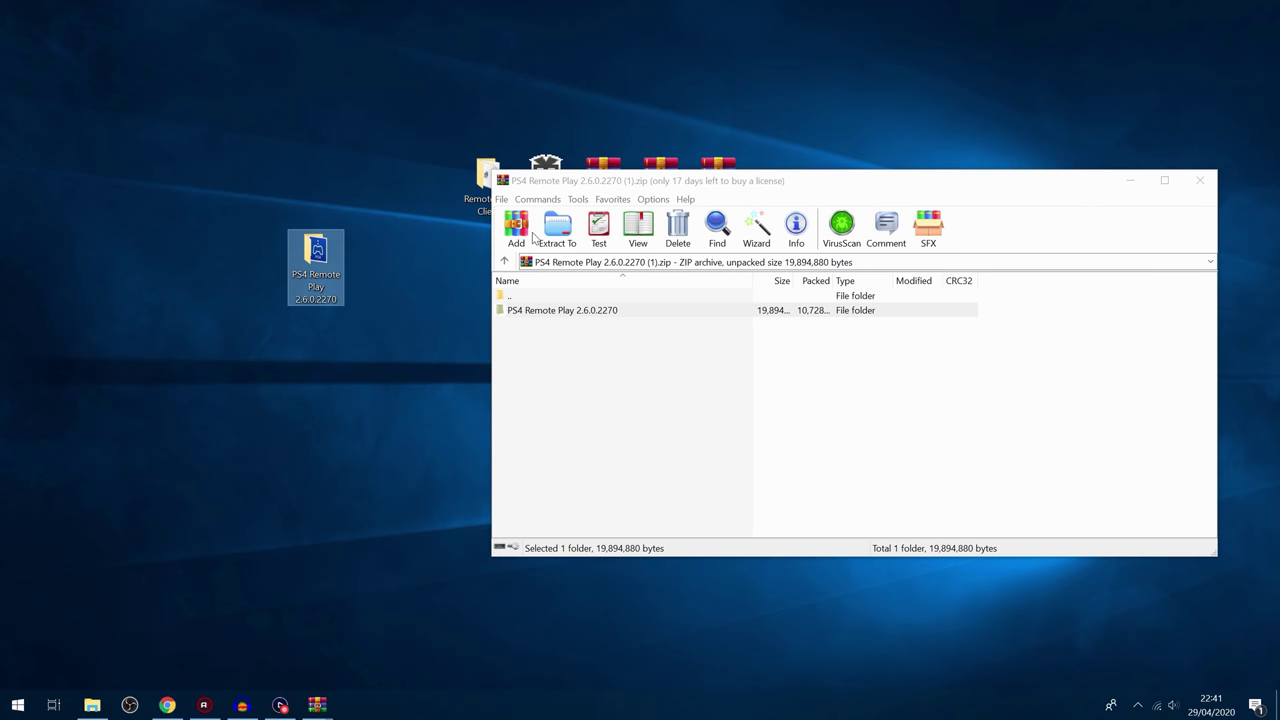
left_click(1200, 180)
double_click(315, 255)
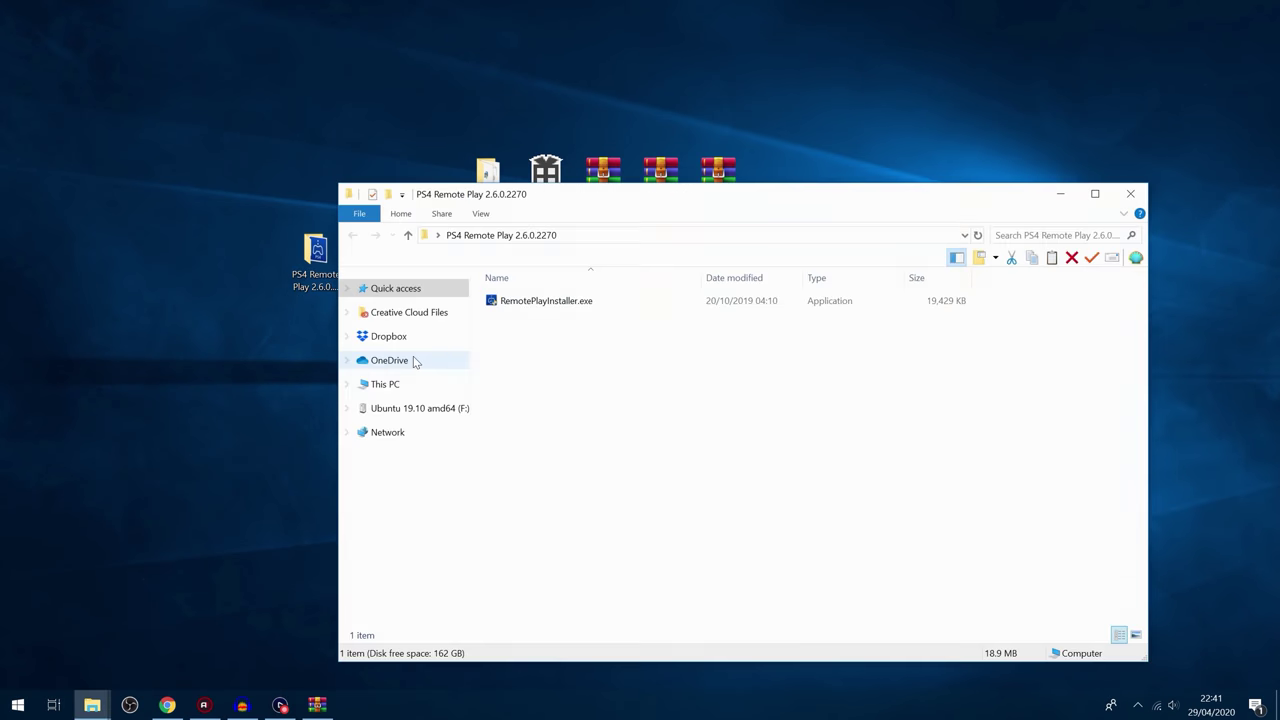
Step: Install PS4 Remote Play in English, accepting the licence and the default install folder
double_click(545, 303)
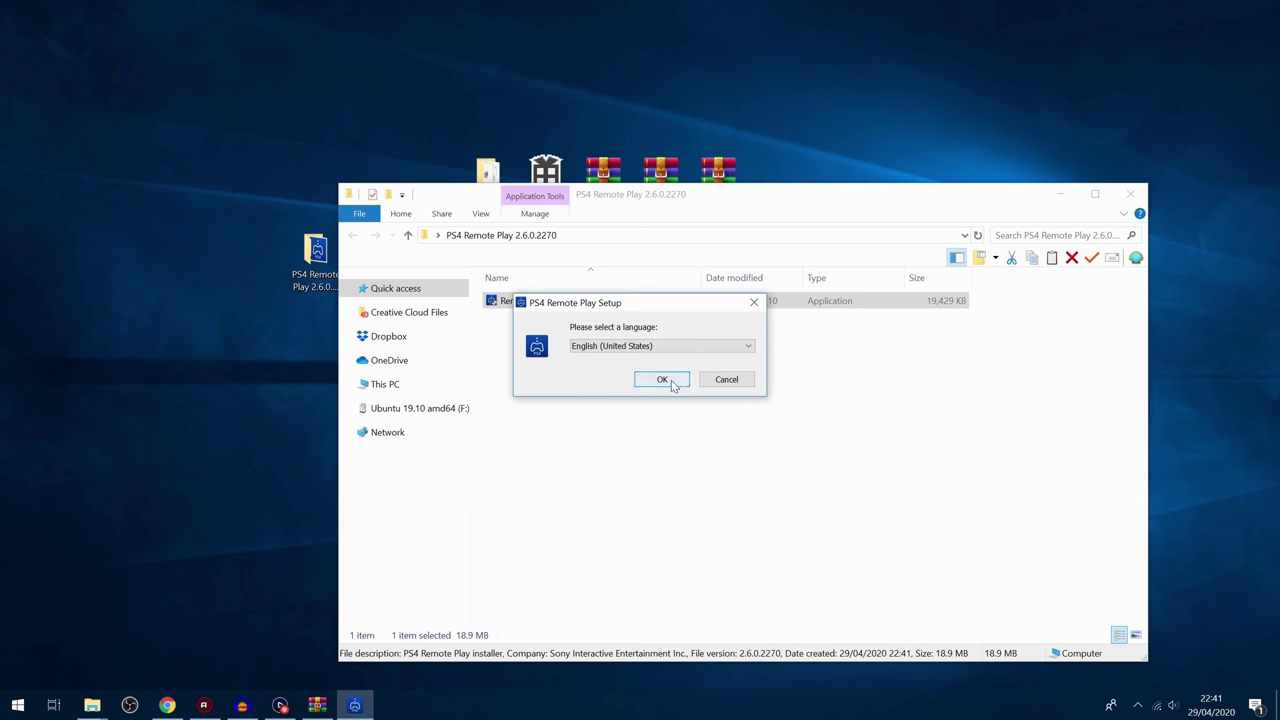
left_click(671, 384)
left_click(1056, 198)
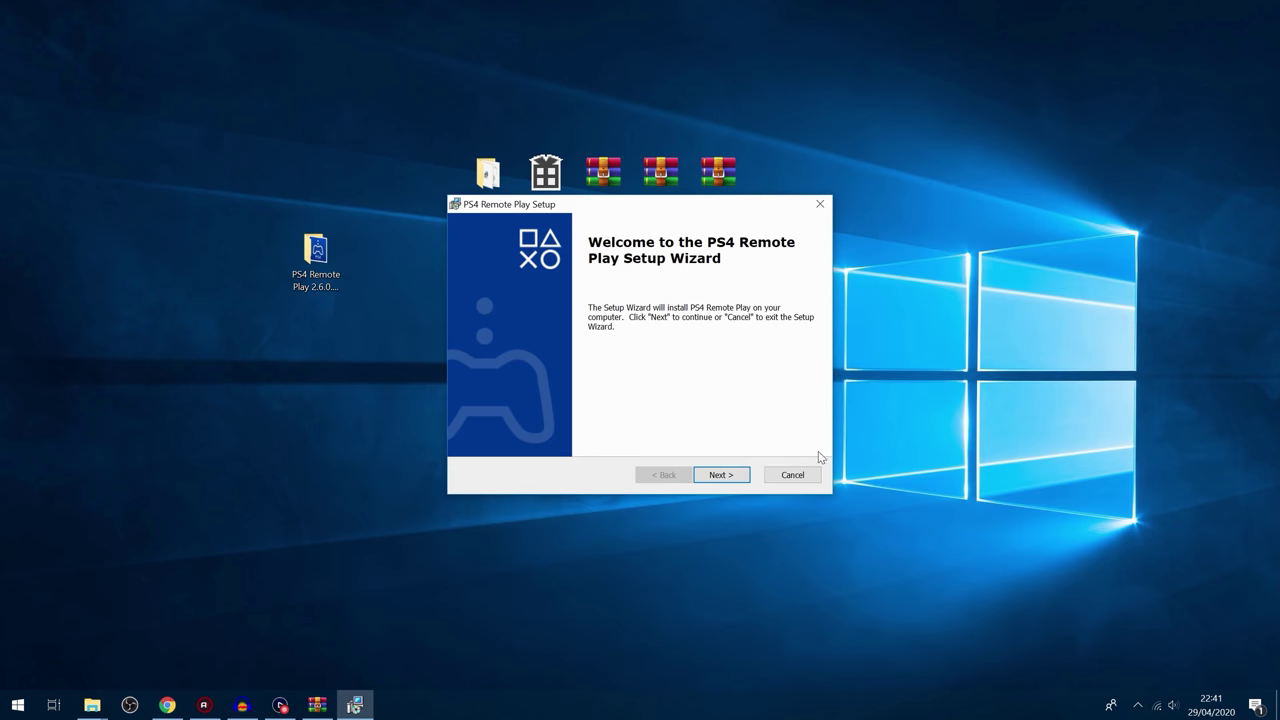
left_click(731, 476)
left_click(560, 416)
left_click(728, 475)
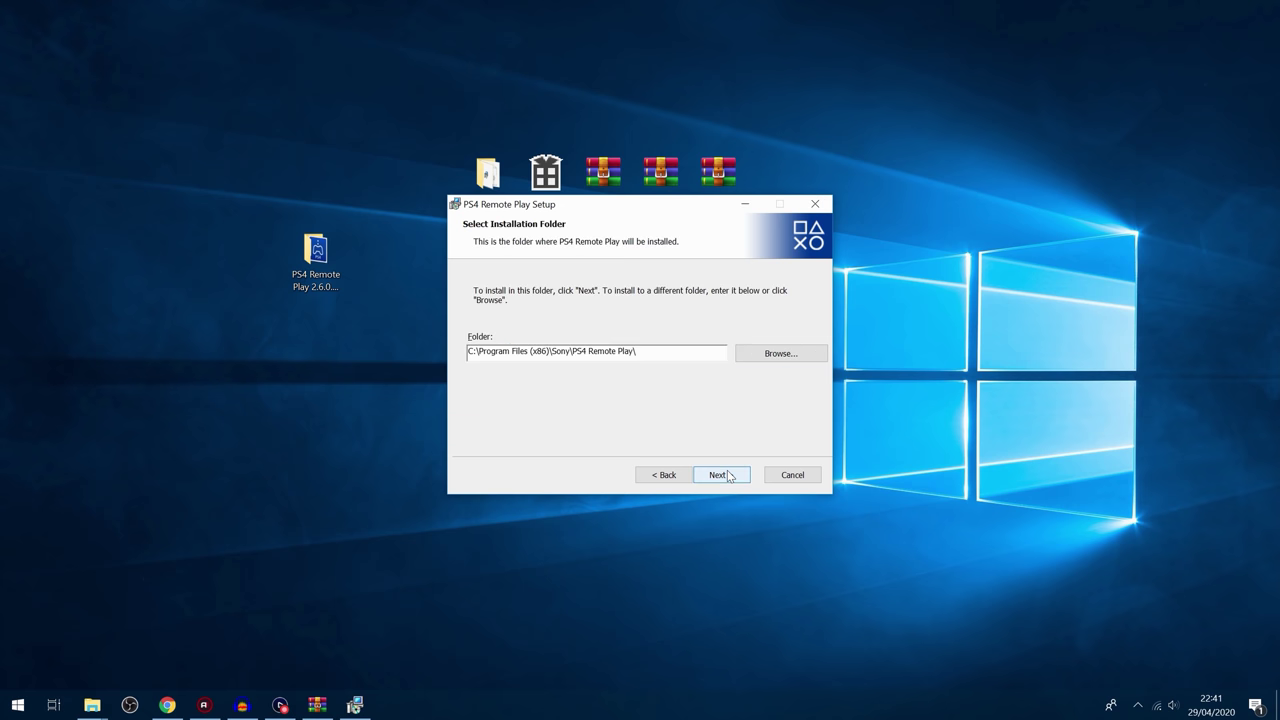
left_click(721, 475)
left_click(721, 475)
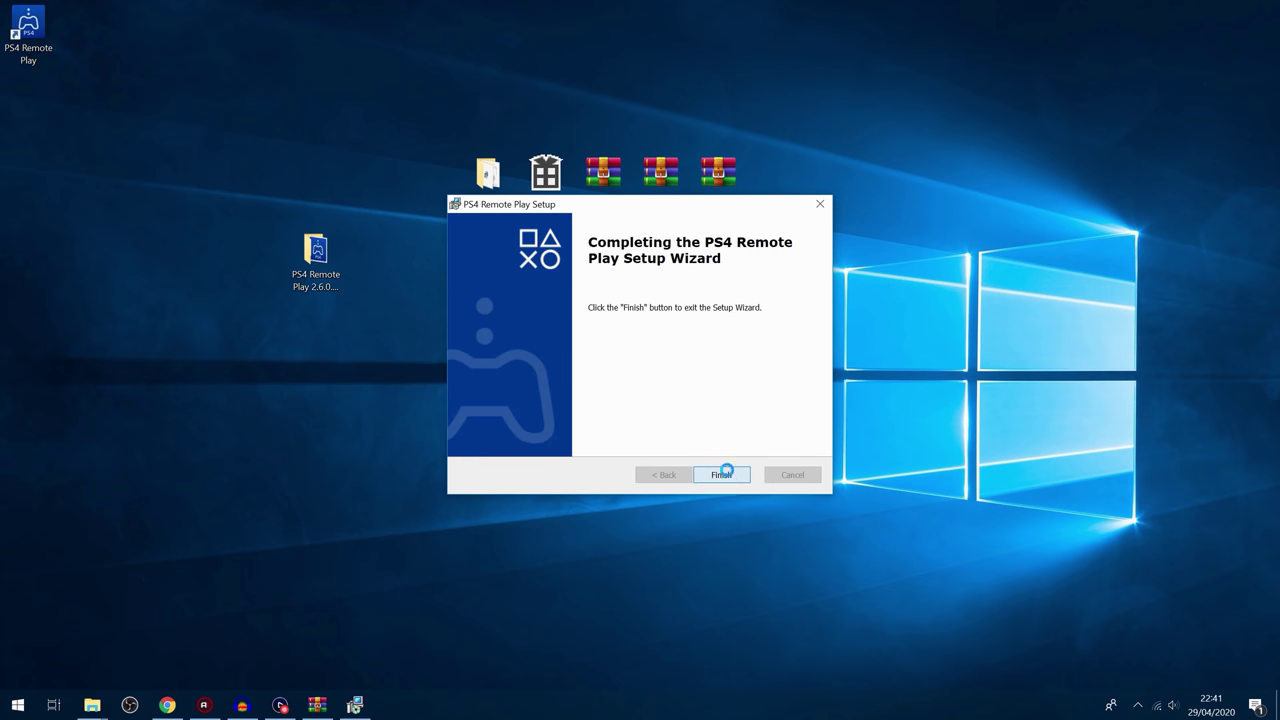
left_click(724, 472)
Step: Place the PS4 Remote Play shortcut beside the other icons and delete the 2.6.0 folder
left_click_drag(28, 28, 427, 185)
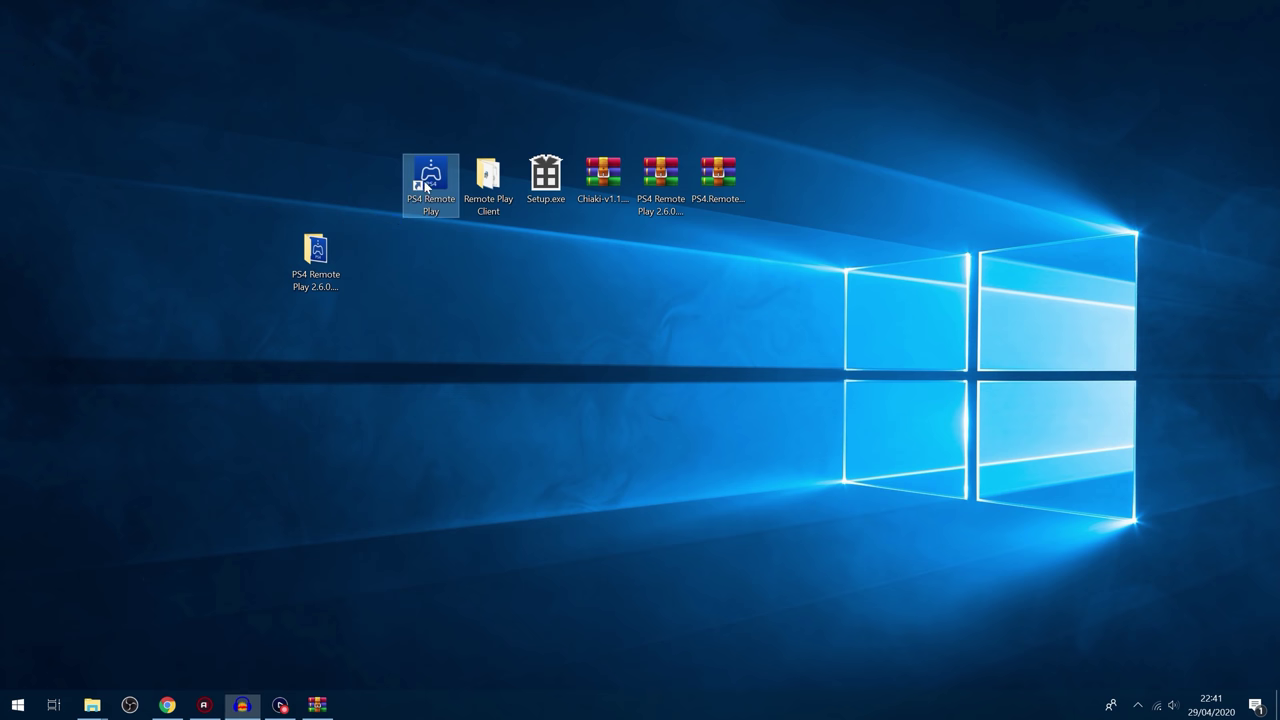
left_click_drag(315, 255, 373, 185)
left_click_drag(337, 272, 372, 147)
key("Delete")
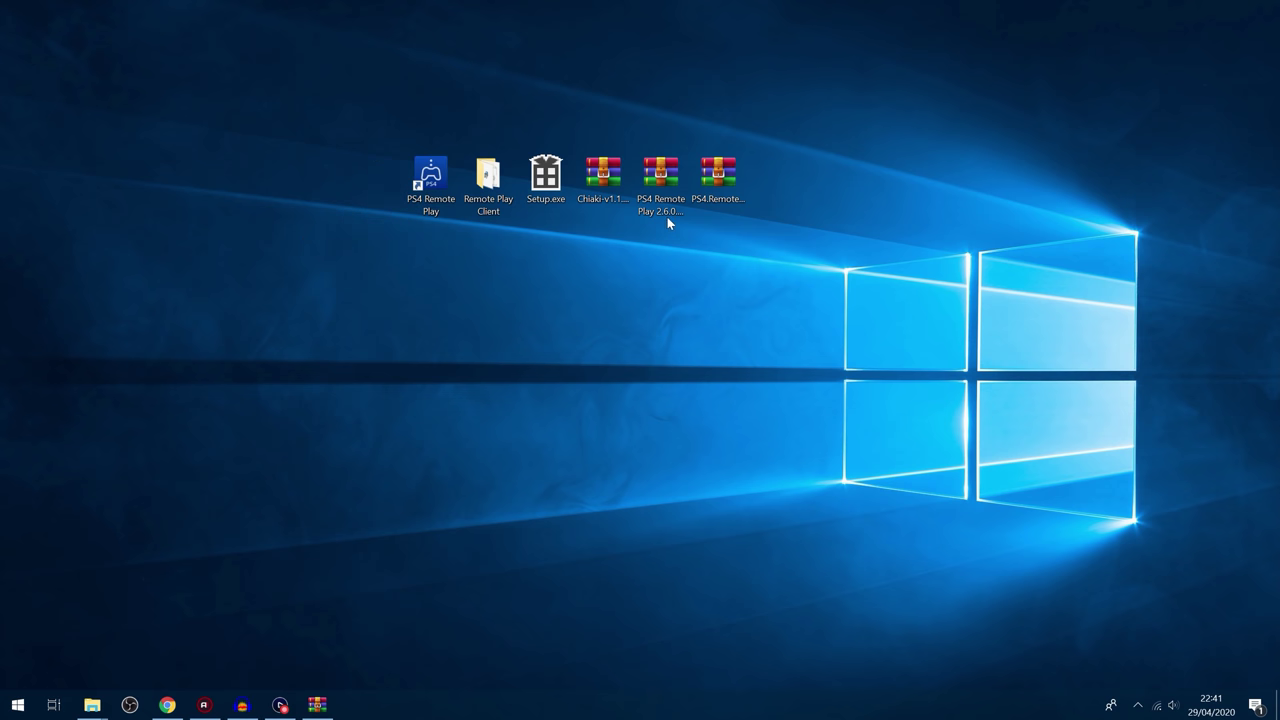
Step: Extract the five Auto-Patcher files into a new desktop folder, New folder (2)
double_click(714, 188)
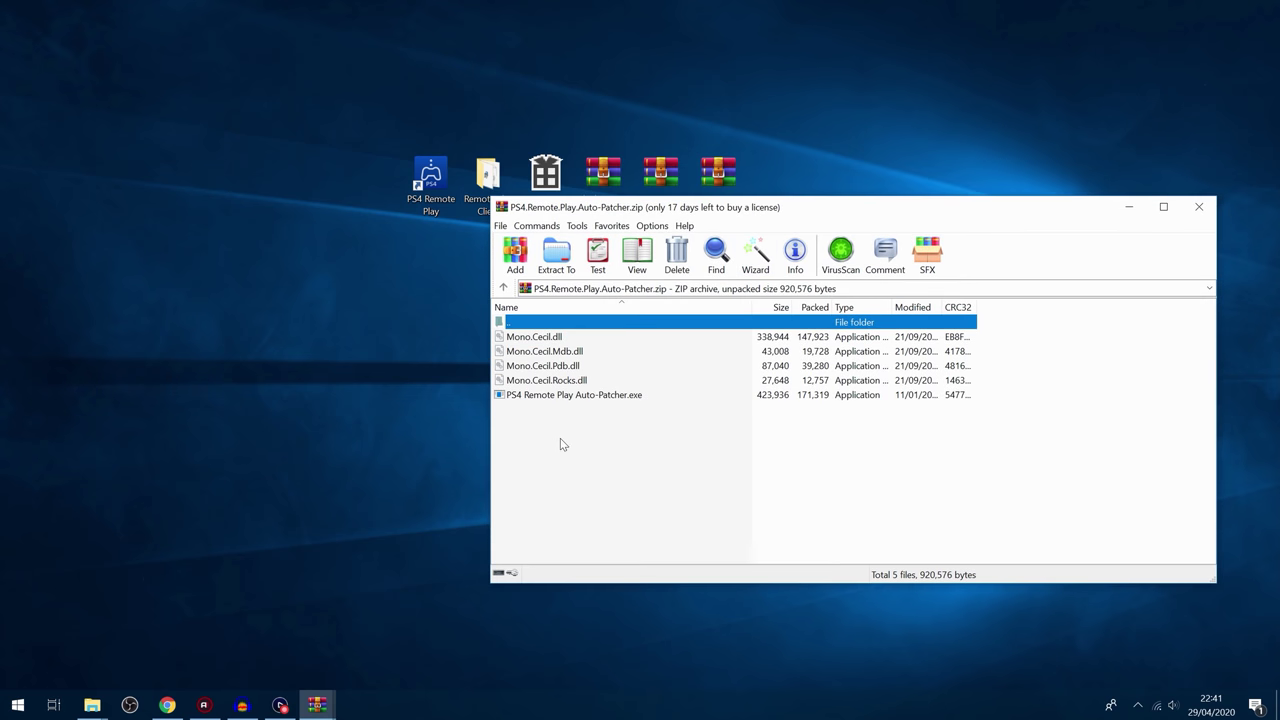
right_click(268, 186)
mouse_move(400, 344)
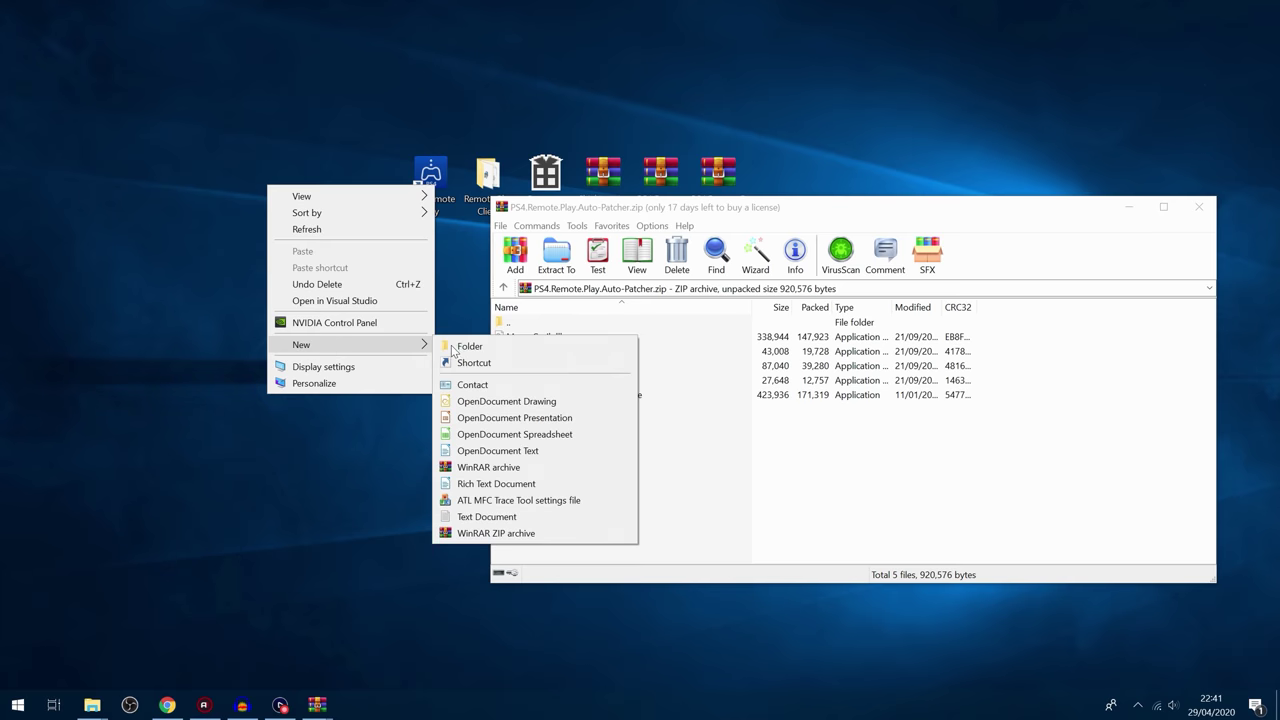
left_click(452, 349)
left_click_drag(590, 470, 612, 336)
left_click_drag(560, 366, 248, 175)
left_click(1199, 208)
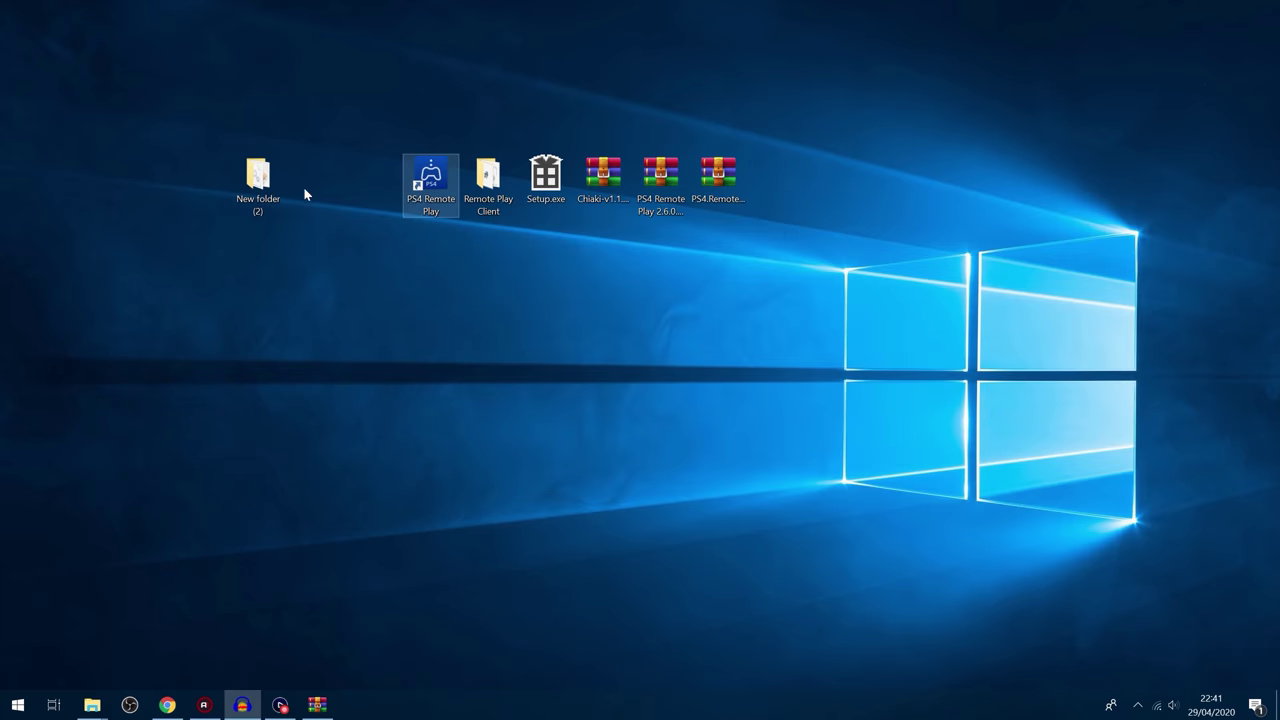
Step: Run the Auto-Patcher as administrator, patch Remote Play, and dismiss the success message
double_click(258, 178)
right_click(576, 386)
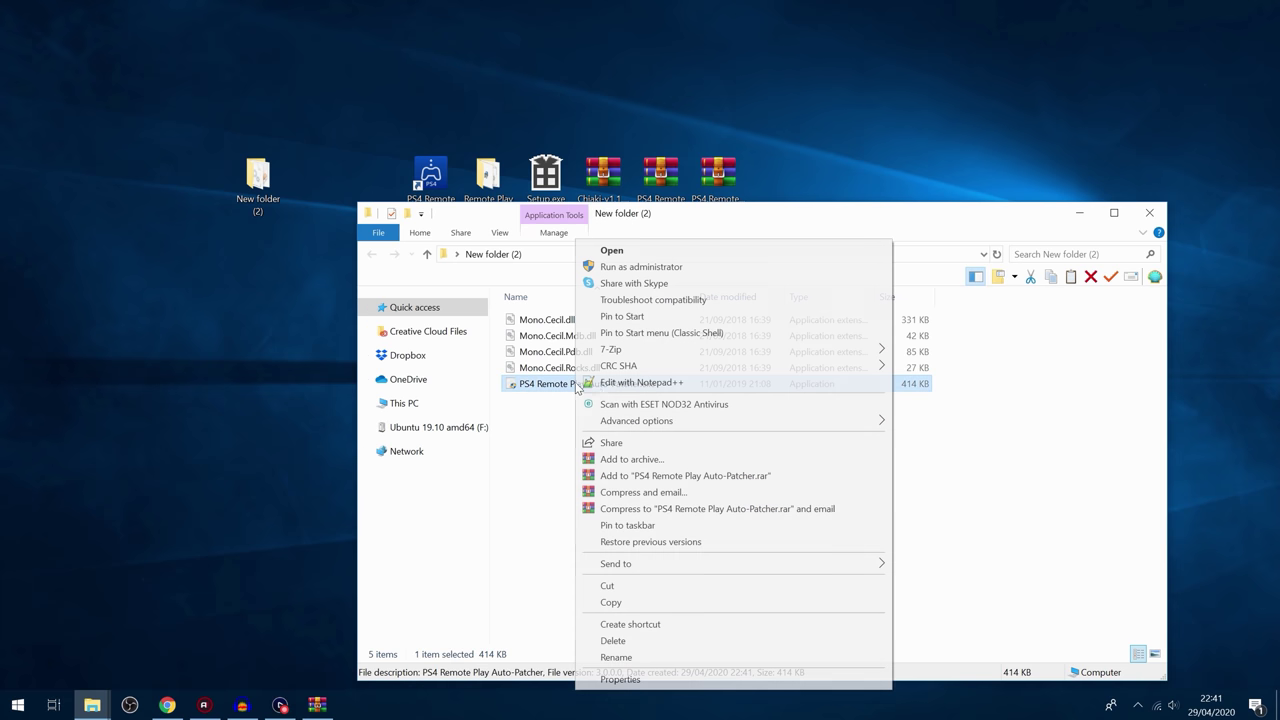
right_click(538, 388)
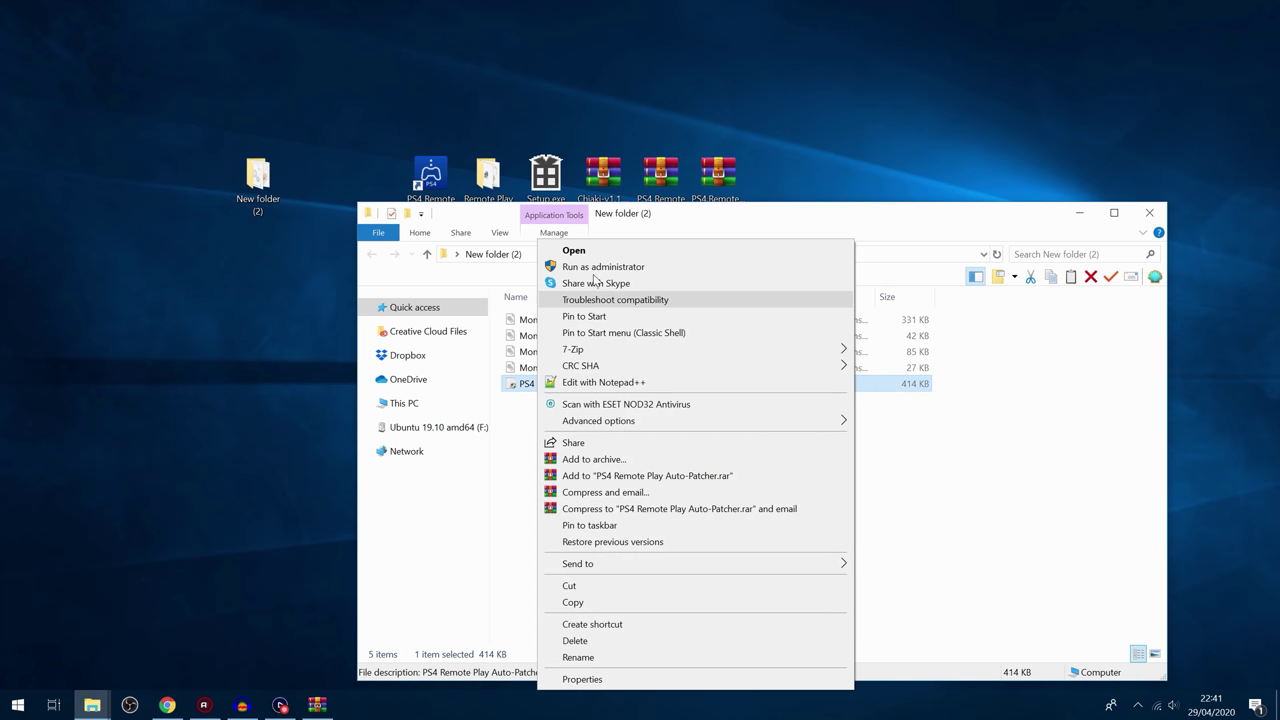
left_click(640, 268)
left_click(1078, 214)
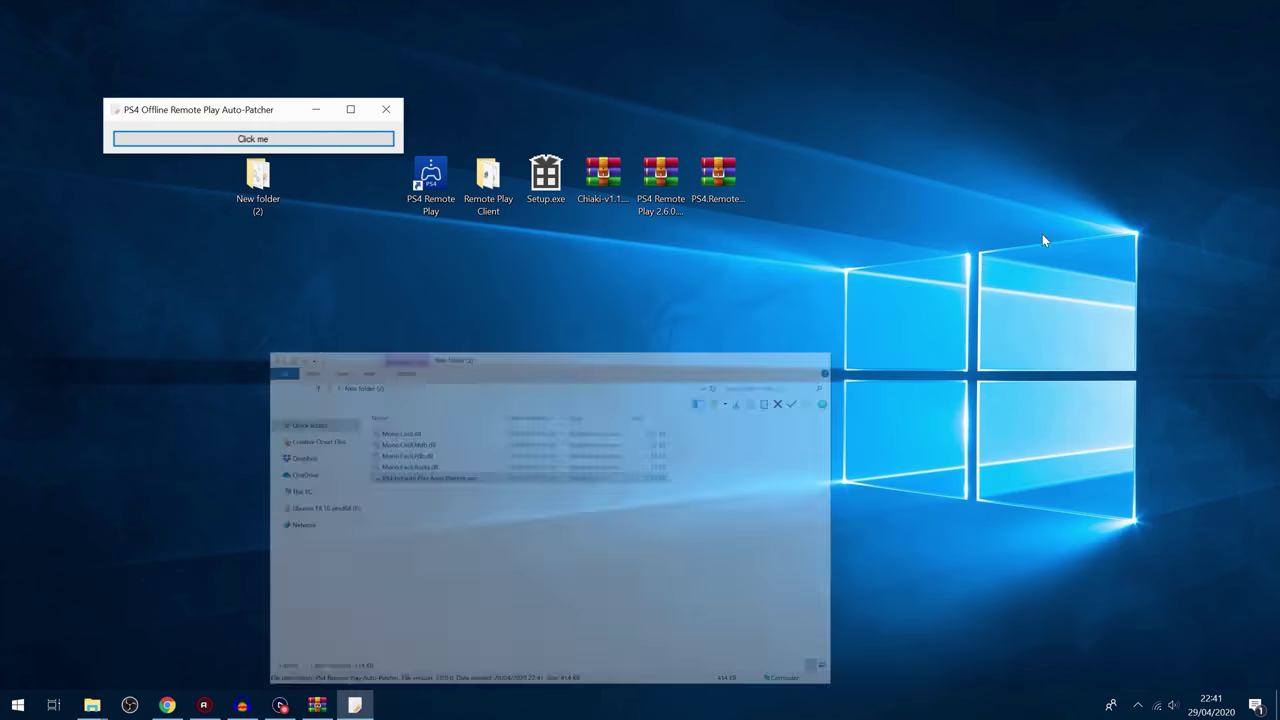
left_click_drag(363, 117, 517, 254)
left_click(413, 283)
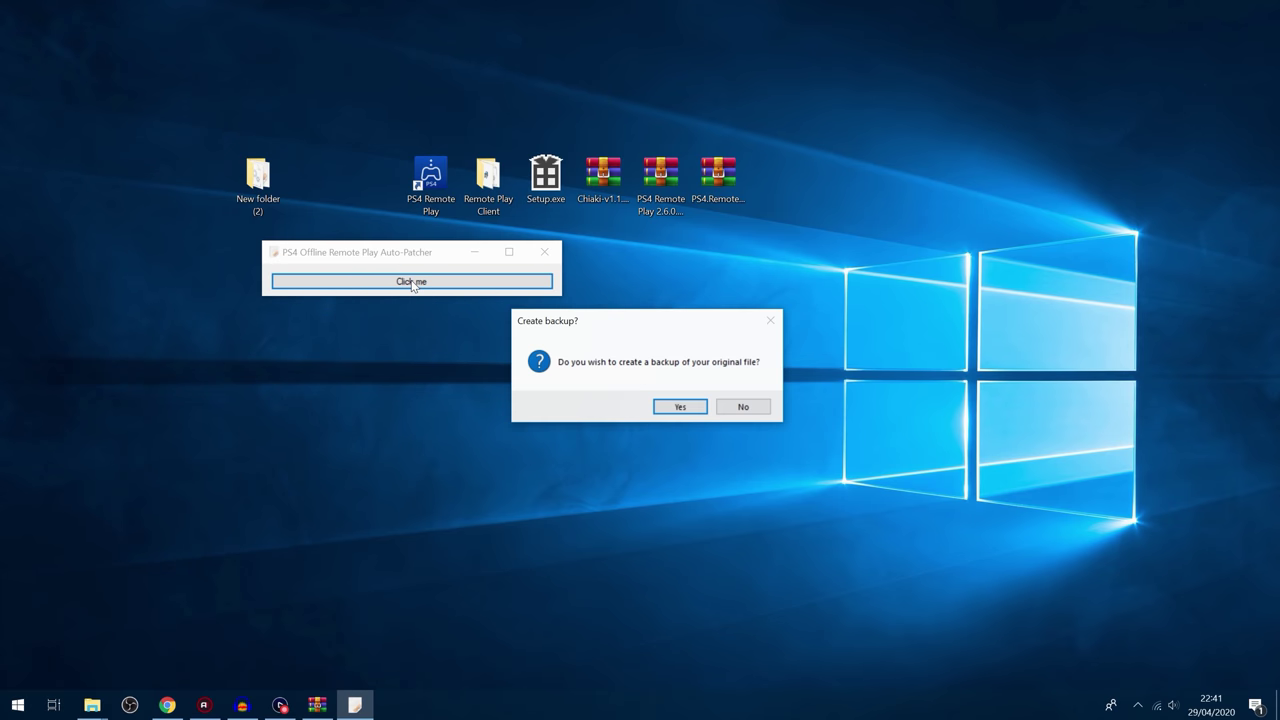
left_click(679, 408)
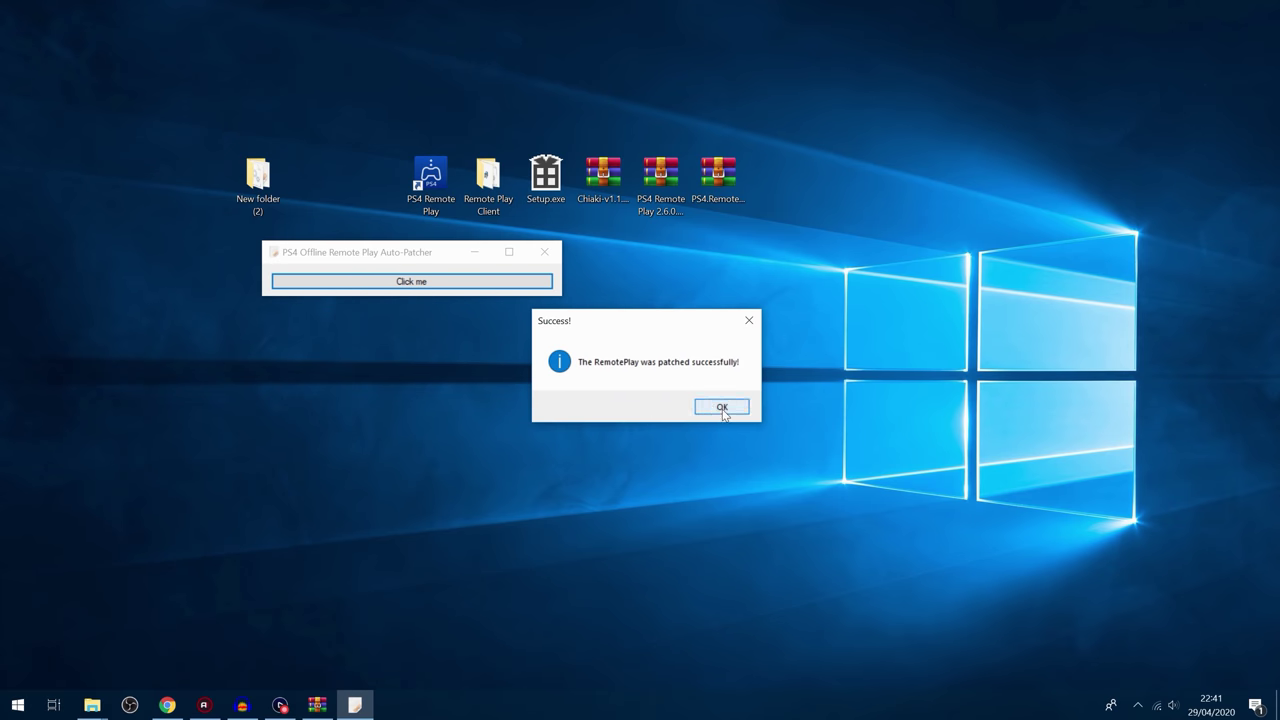
left_click(722, 408)
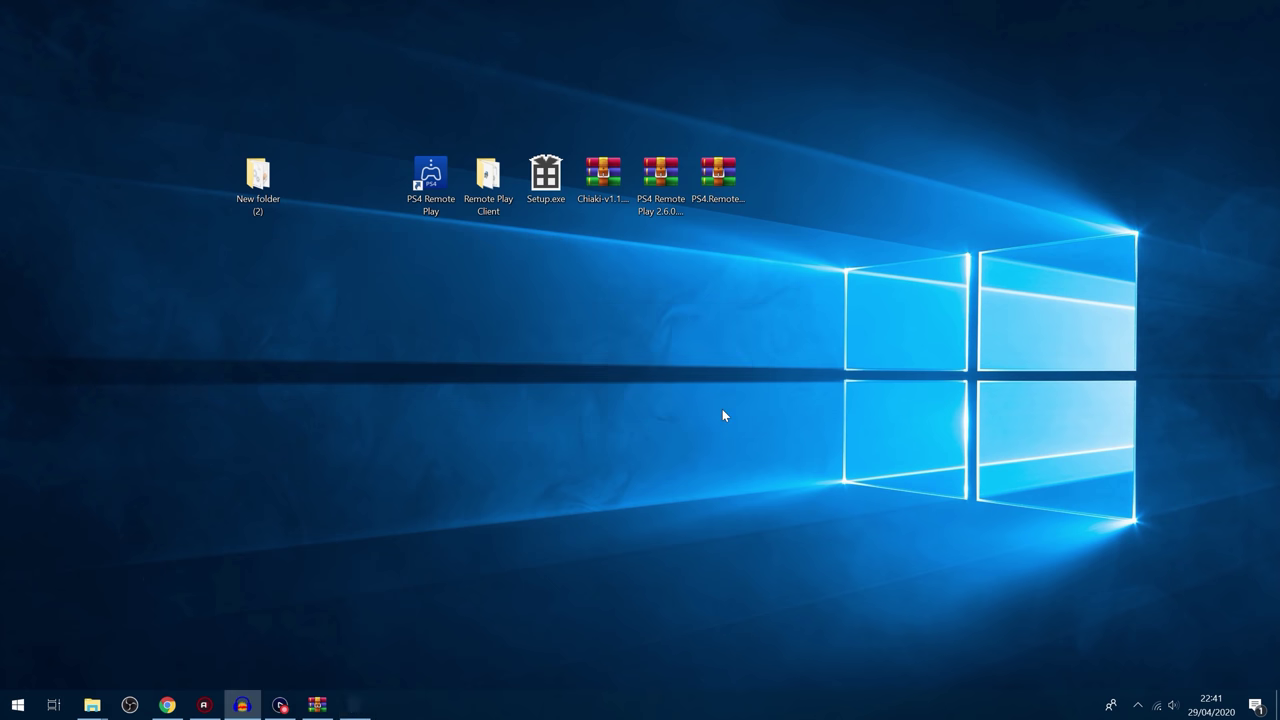
Step: Launch PS4 Remote Play and register manually using the pairing number from the PS4
double_click(433, 175)
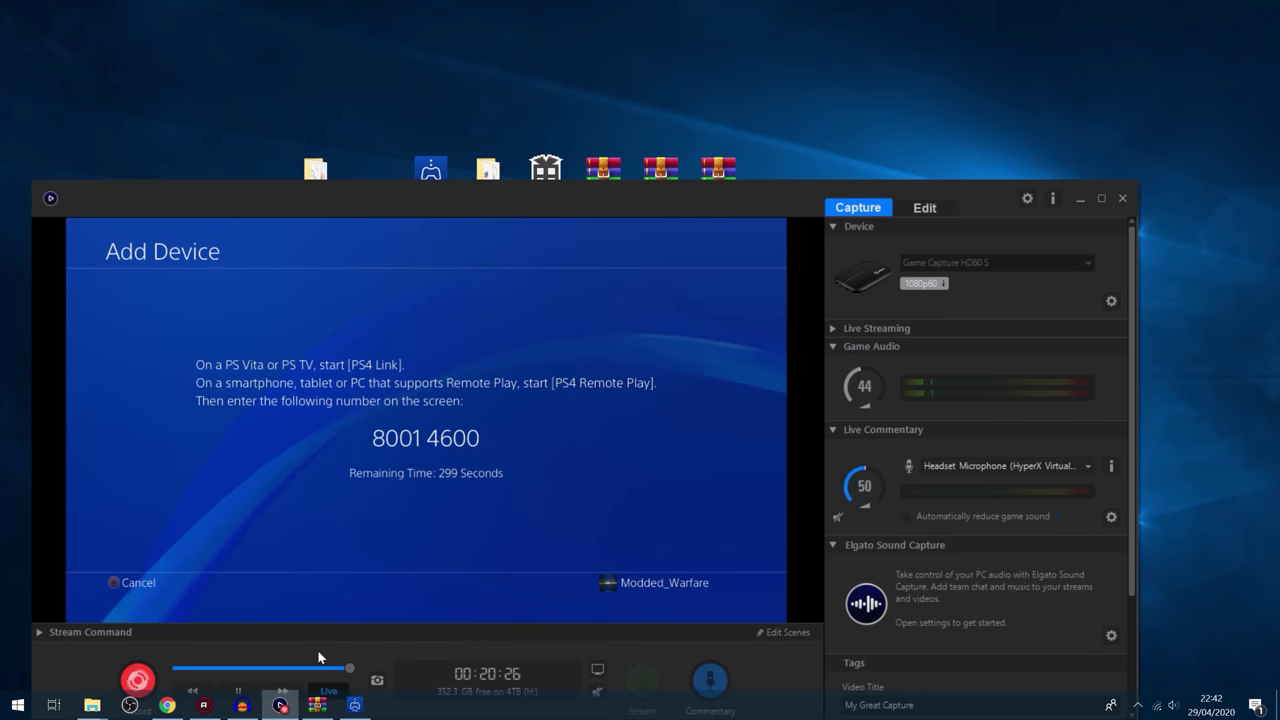
left_click_drag(528, 200, 1160, 98)
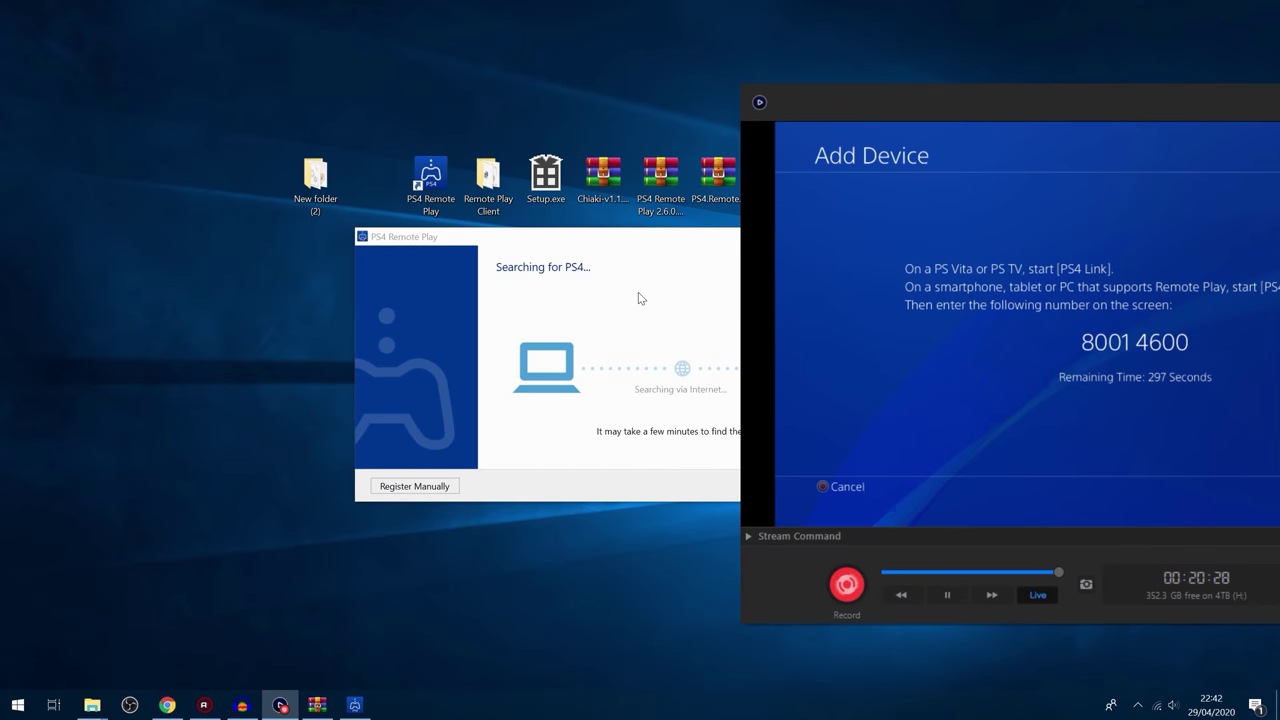
left_click_drag(640, 233, 566, 155)
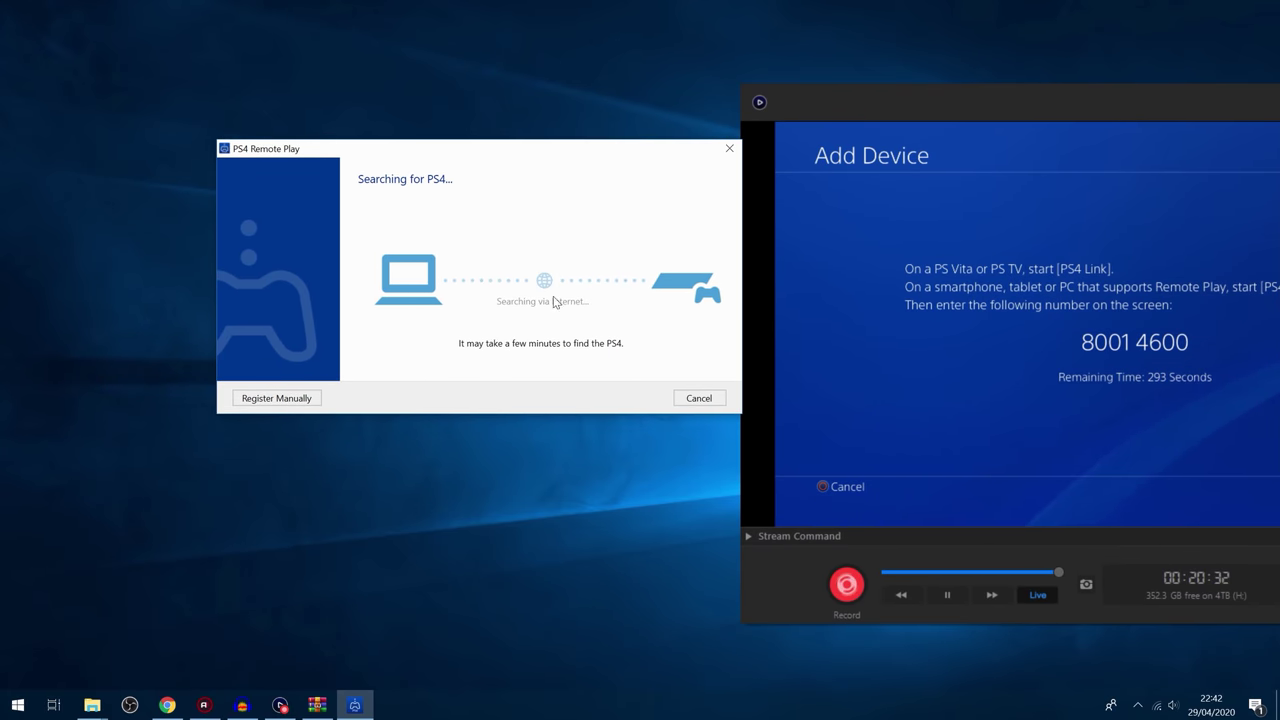
left_click(276, 398)
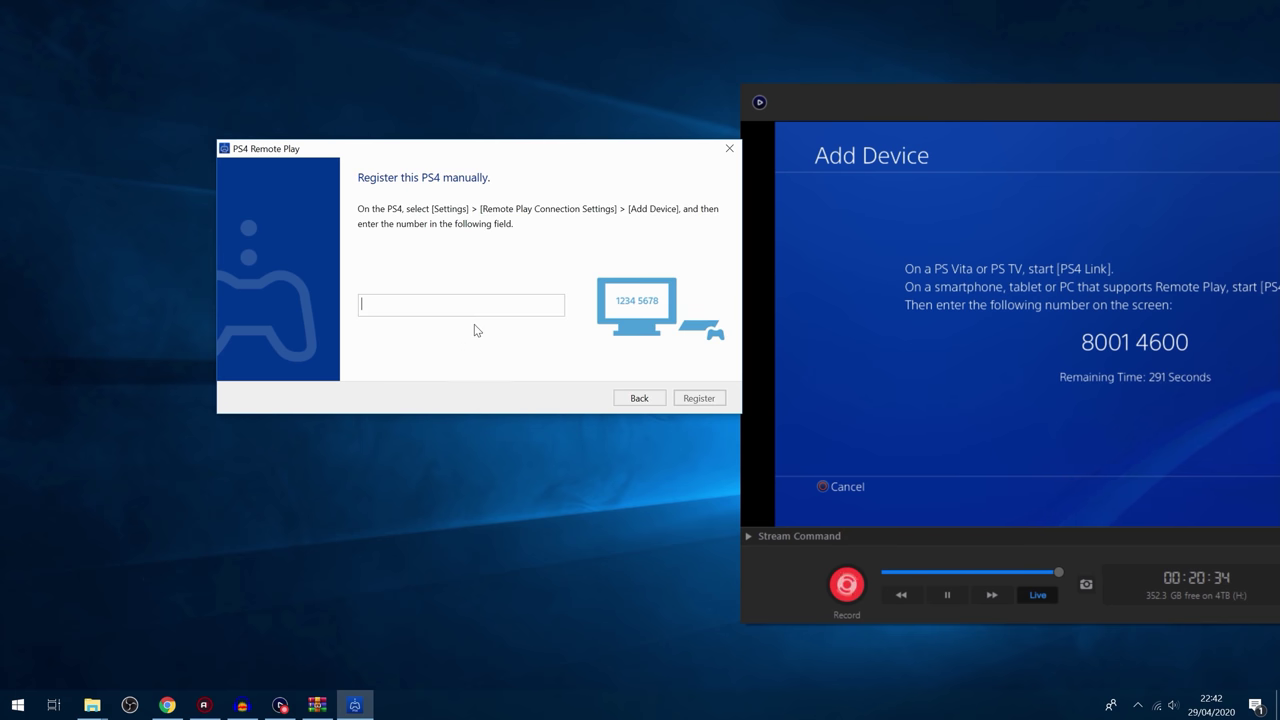
type("8")
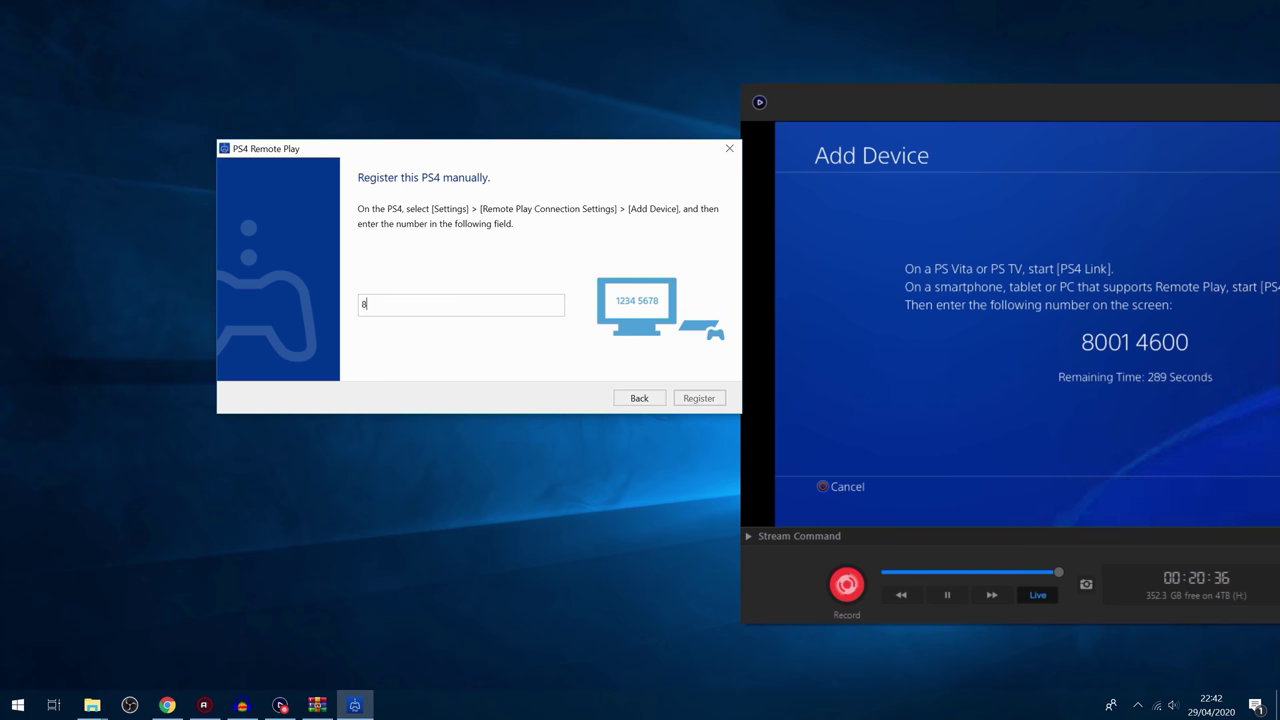
type("0014600")
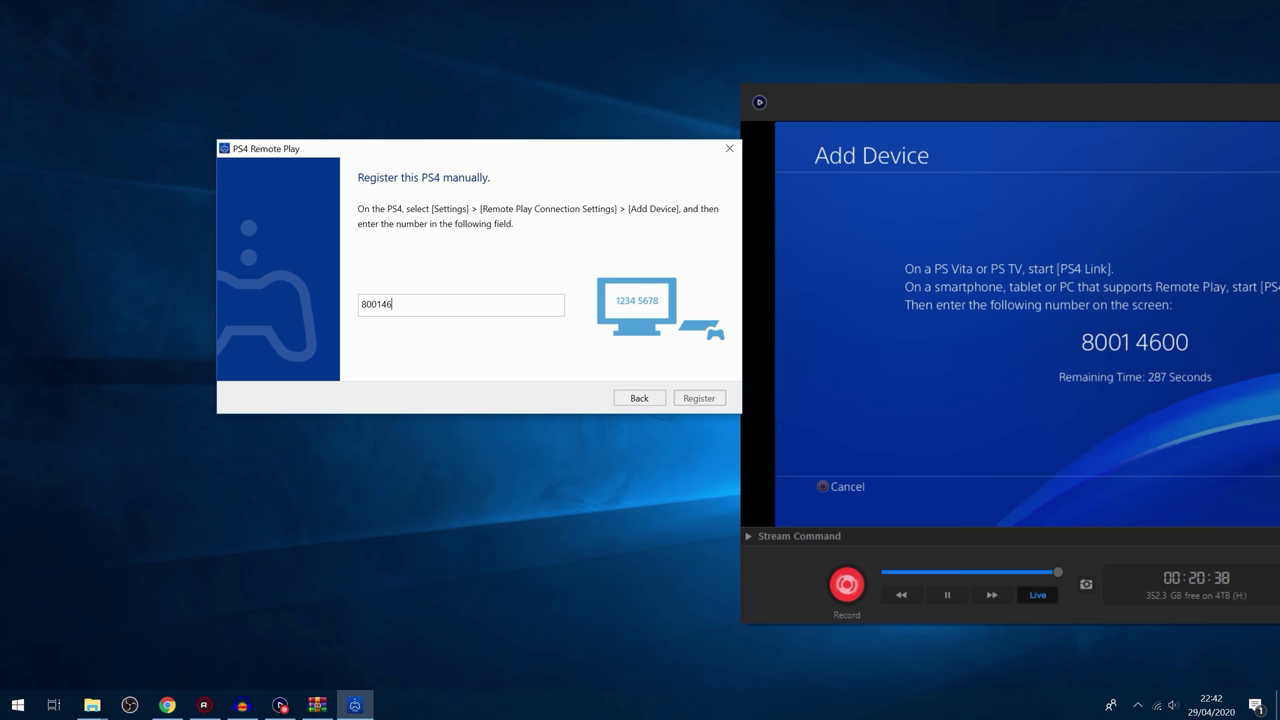
left_click(697, 398)
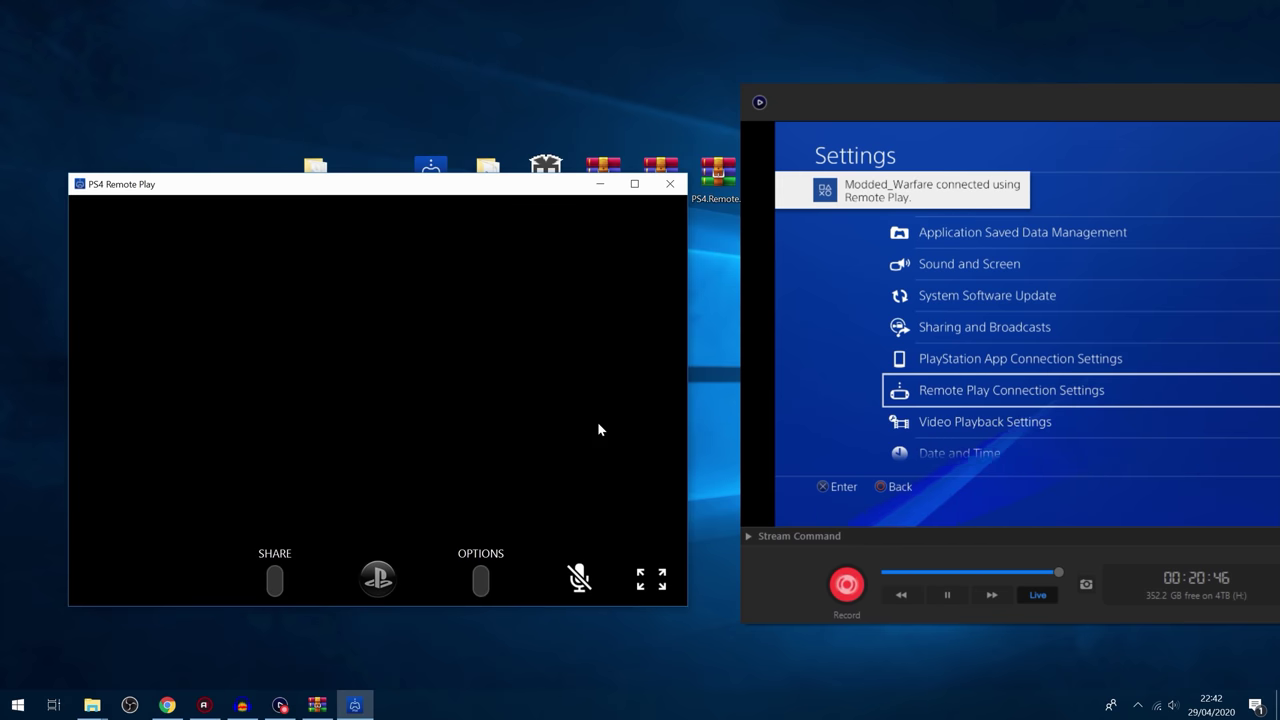
Step: Browse the streamed PS4 Settings list to User's Guide/Helpful Info, then minimize the stream window
left_click_drag(512, 179, 586, 166)
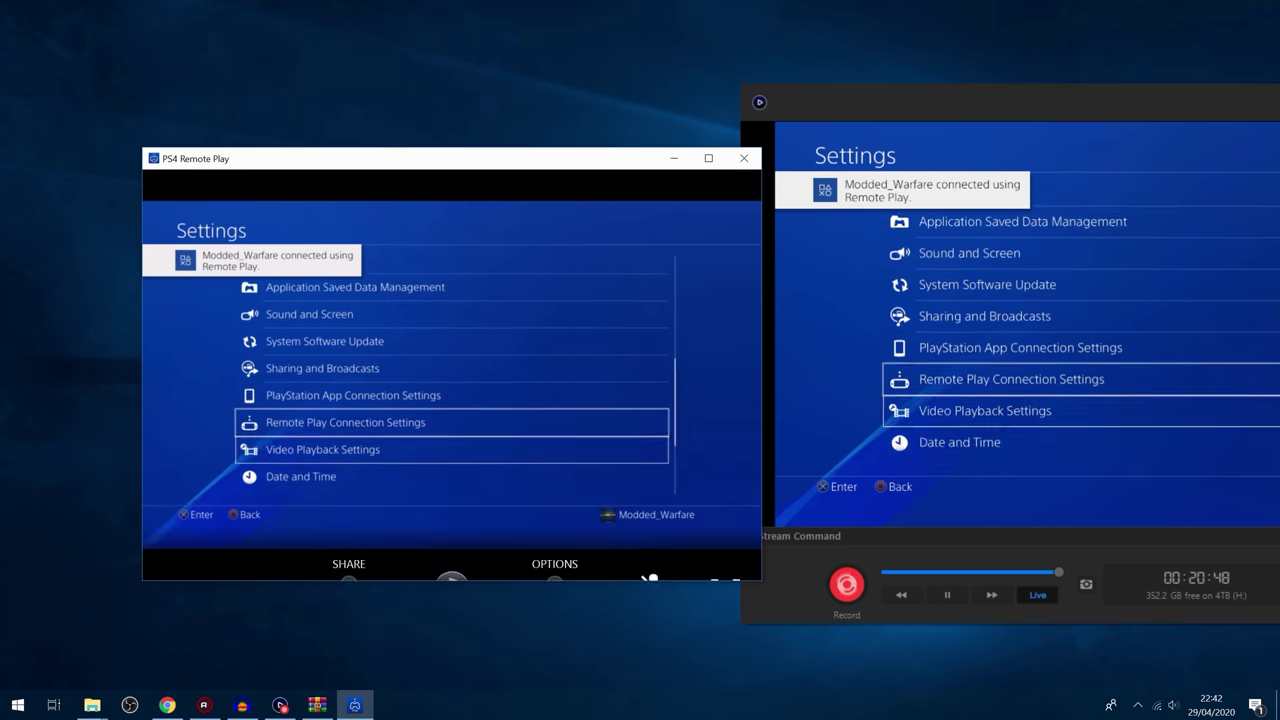
key("Up")
key("Up")
key("Up")
key("Up")
key("Up")
key("Up")
key("Up")
key("Up")
key("Up")
key("Up")
key("Up")
key("Up")
key("Up")
key("Up")
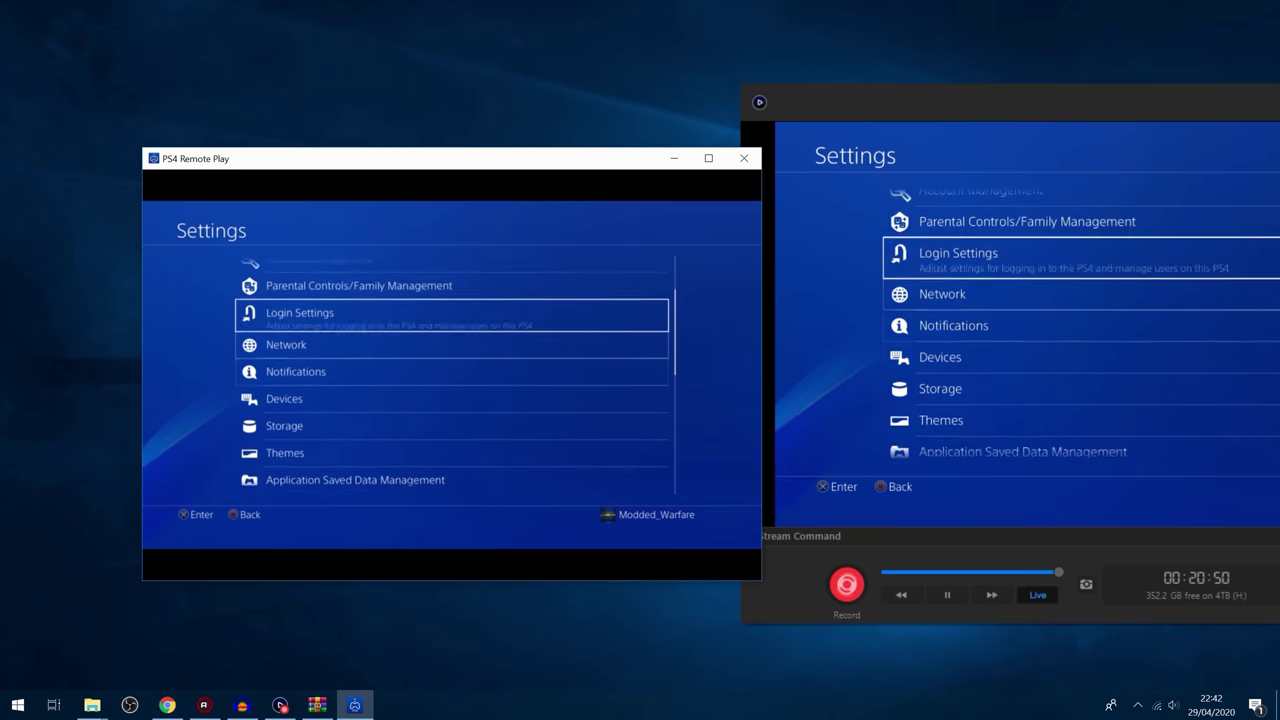
key("Down")
key("Down")
key("Down")
key("Down")
key("Down")
key("Down")
key("Down")
key("Down")
key("Down")
key("Down")
key("Down")
key("Down")
key("Down")
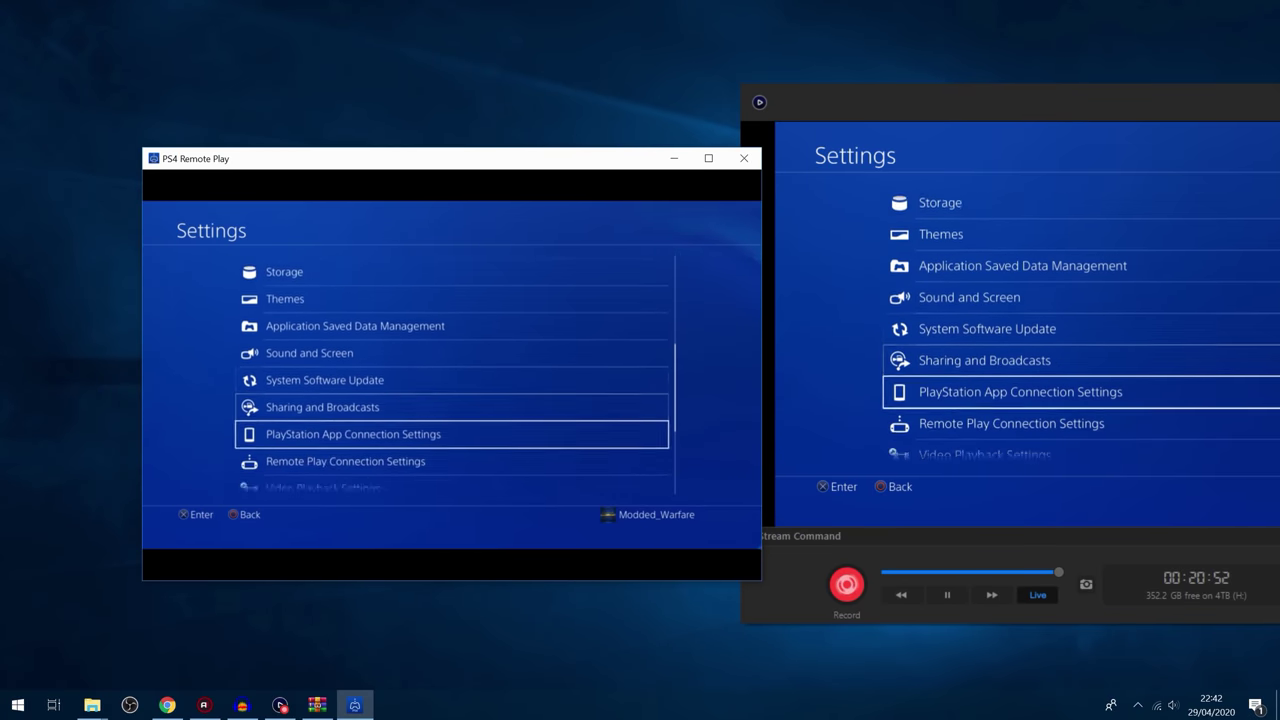
key("Up")
key("Up")
key("Up")
key("Up")
key("Up")
key("Up")
key("Up")
key("Up")
key("Up")
key("Up")
key("Up")
key("Up")
key("Up")
key("Up")
key("Up")
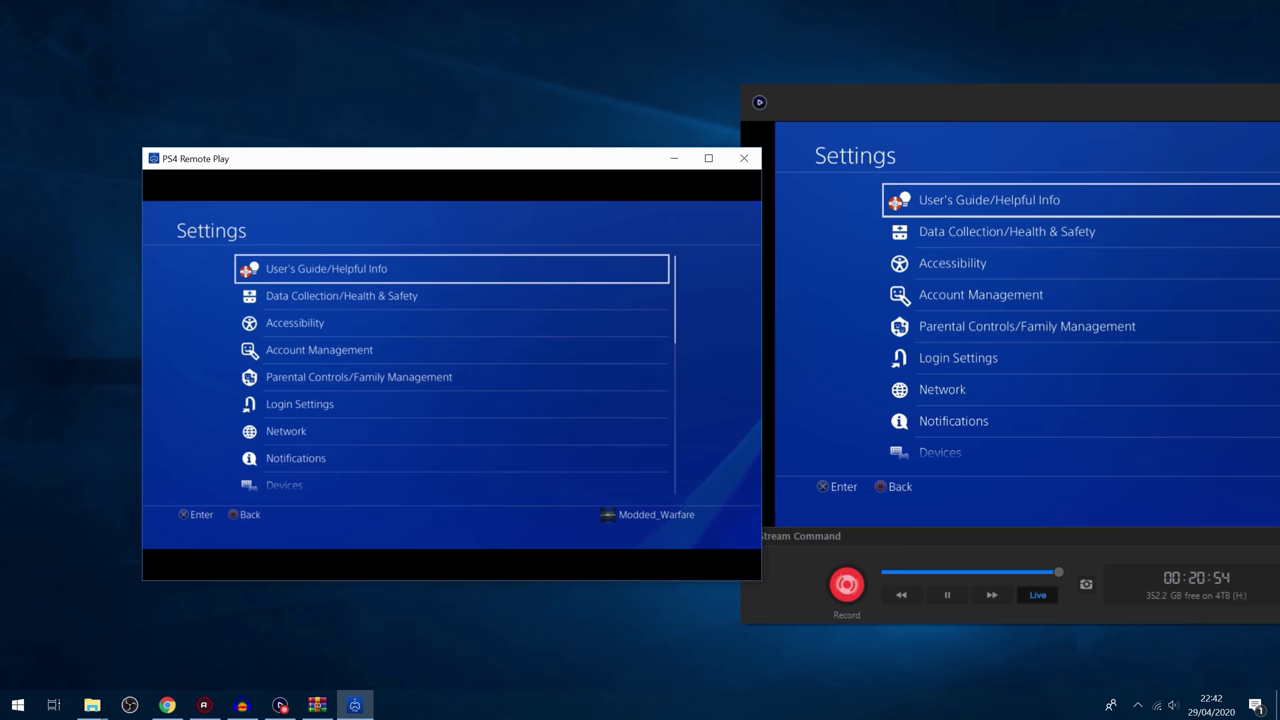
left_click_drag(466, 160, 763, 246)
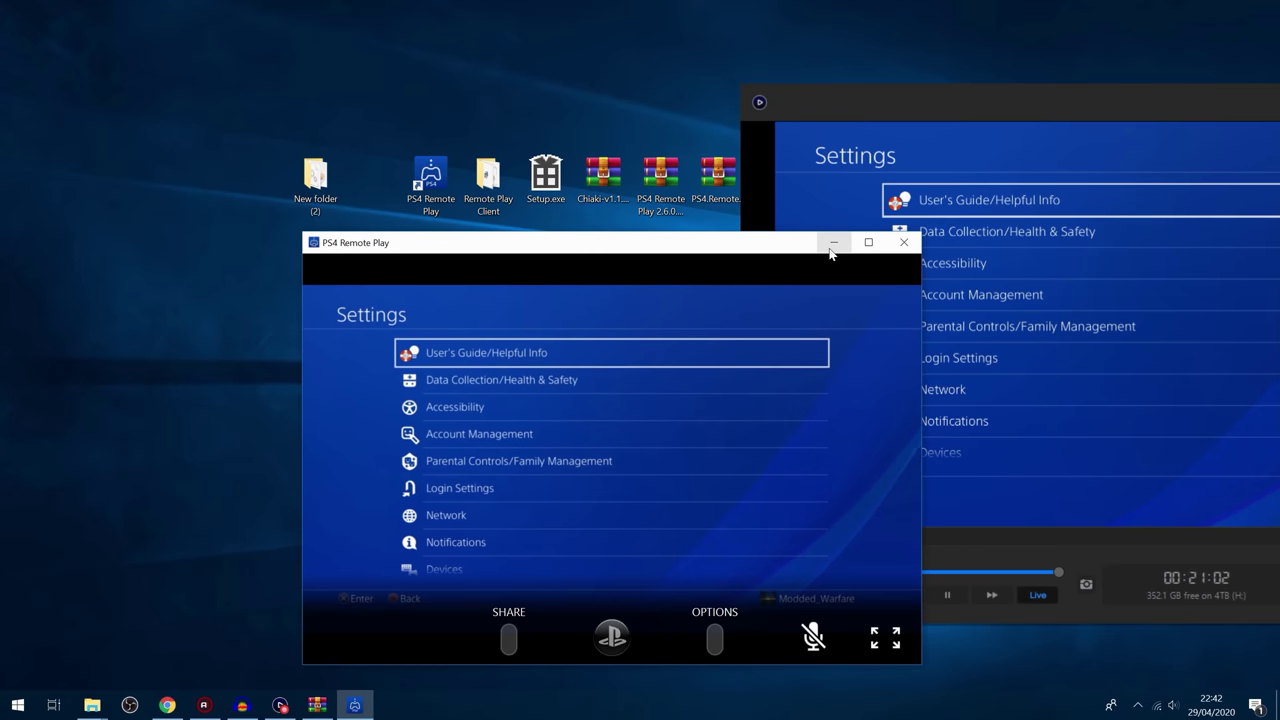
left_click(833, 243)
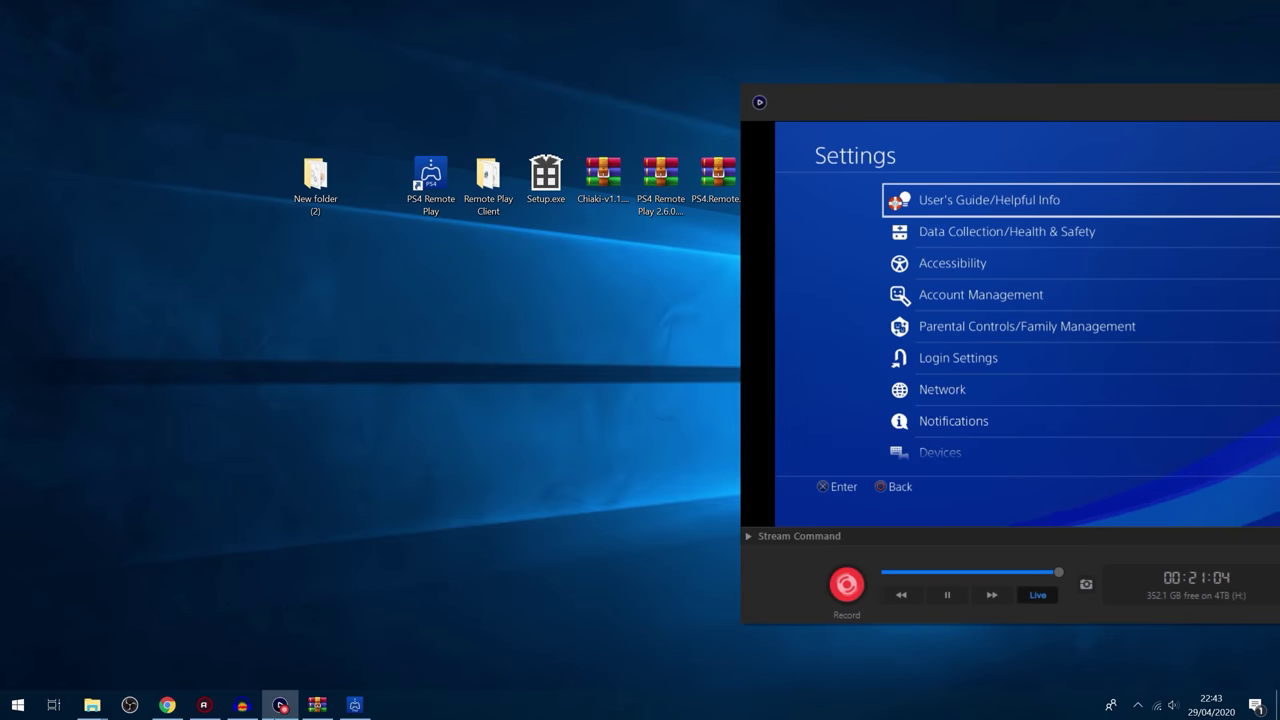
Step: Scroll through the PS4-Keyboard-and-Mouse-Adapter README in the browser to review its download link
left_click(167, 705)
left_click(305, 55)
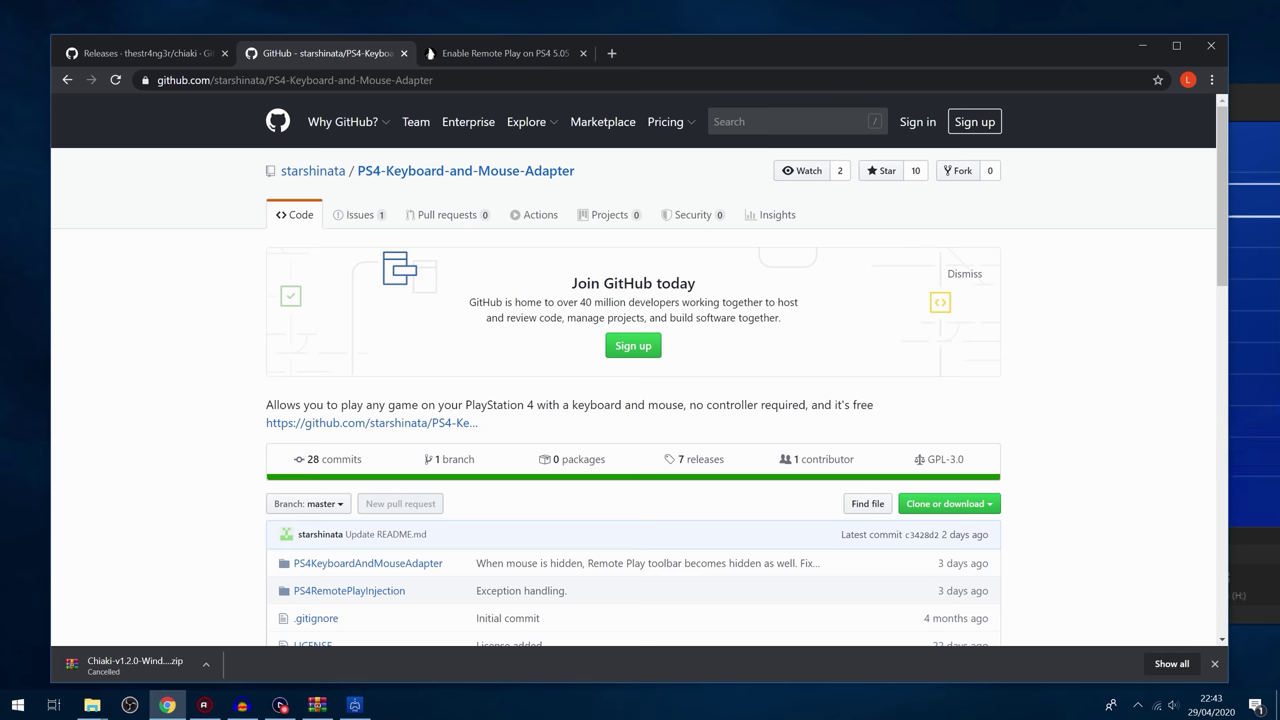
scroll(574, 452, "down", 6)
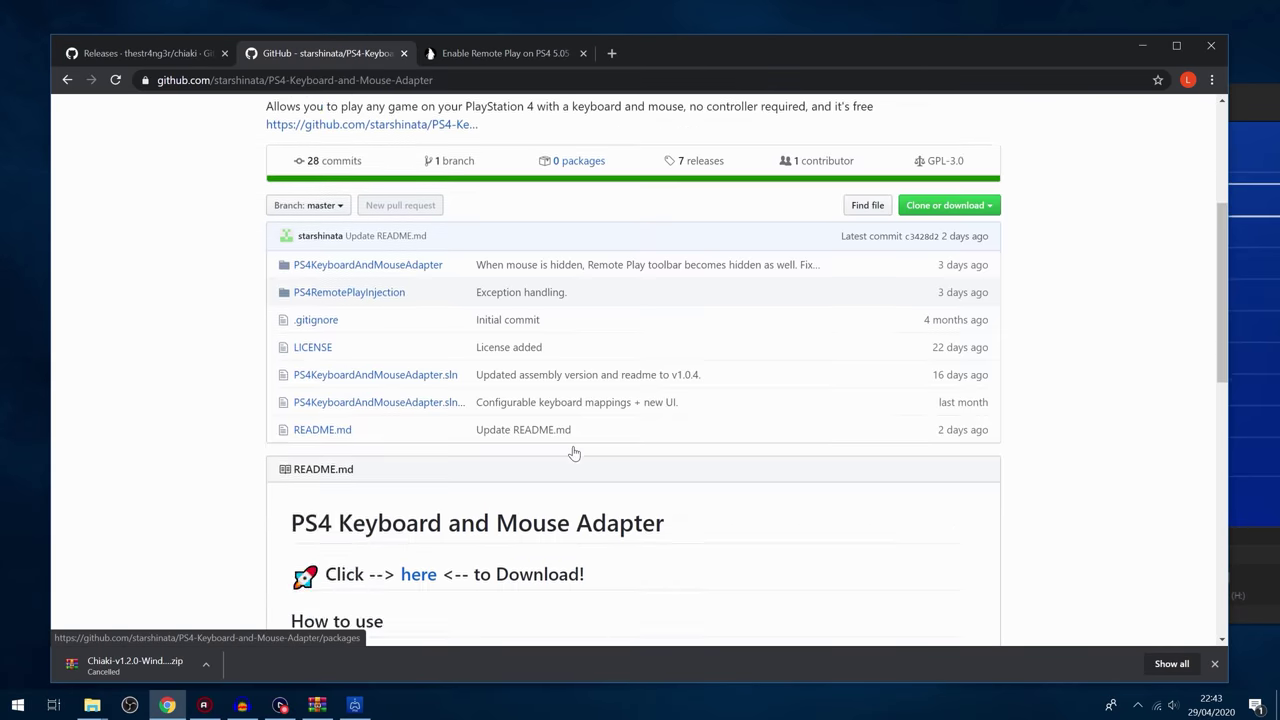
scroll(574, 452, "up", 4)
scroll(717, 365, "down", 3)
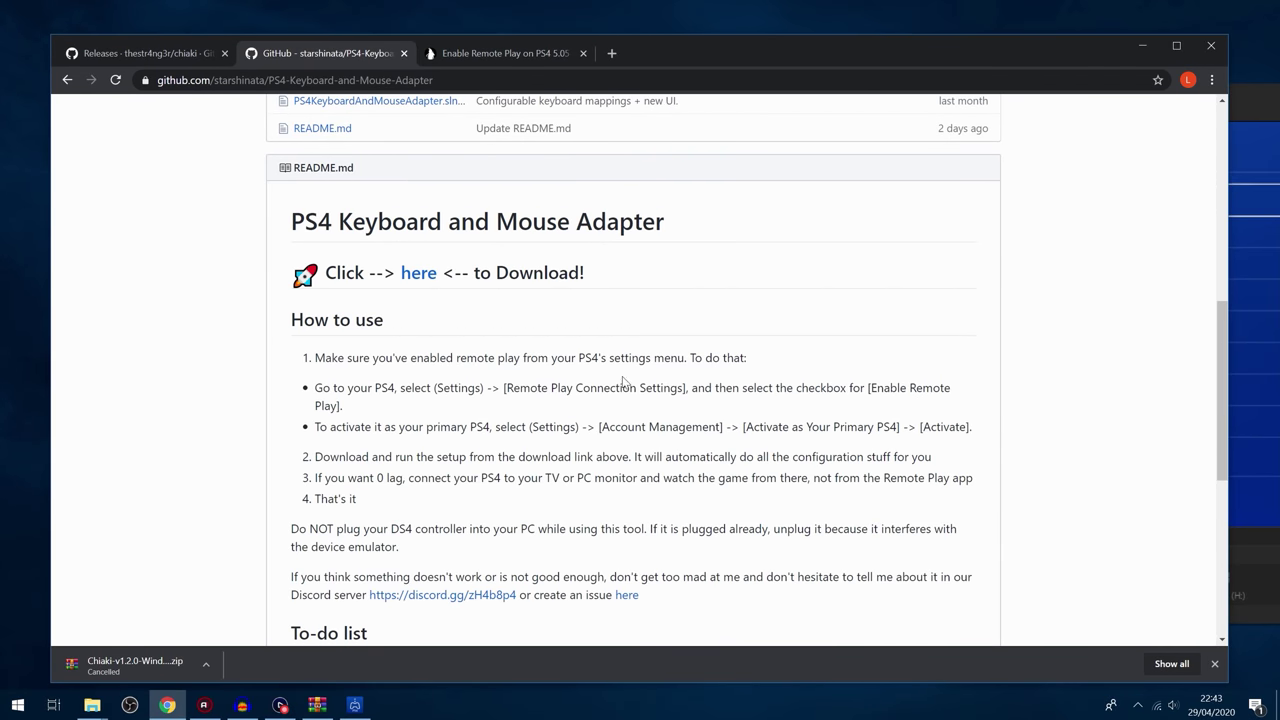
scroll(561, 397, "up", 2)
scroll(561, 397, "down", 1)
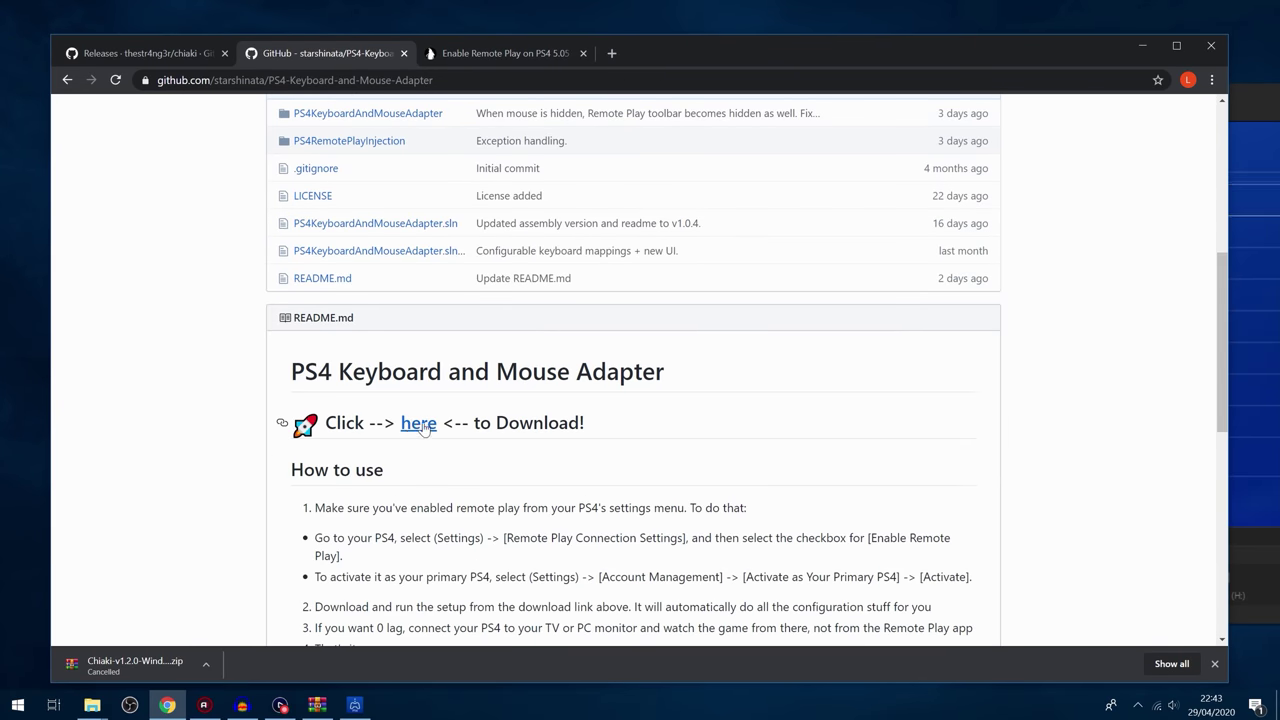
Step: Run the keyboard-and-mouse adapter's Setup.exe from the desktop and allow it through the security warning
left_click(1142, 46)
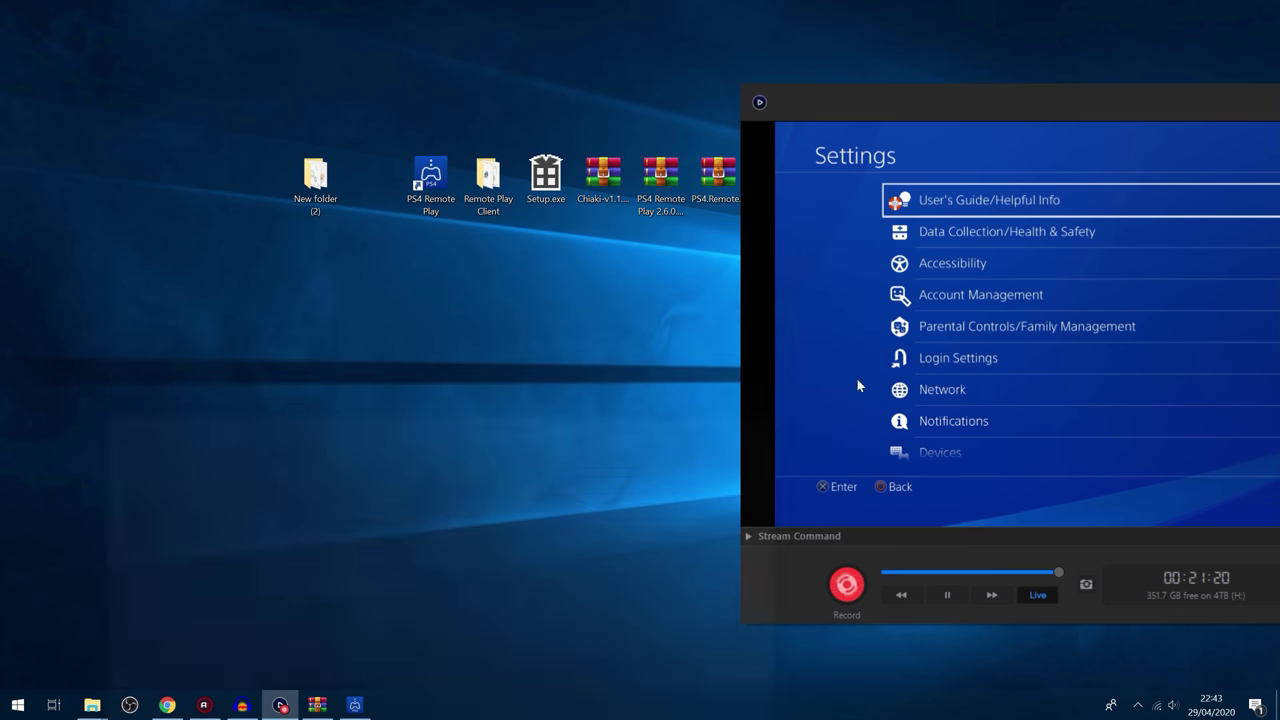
left_click_drag(832, 104, 892, 127)
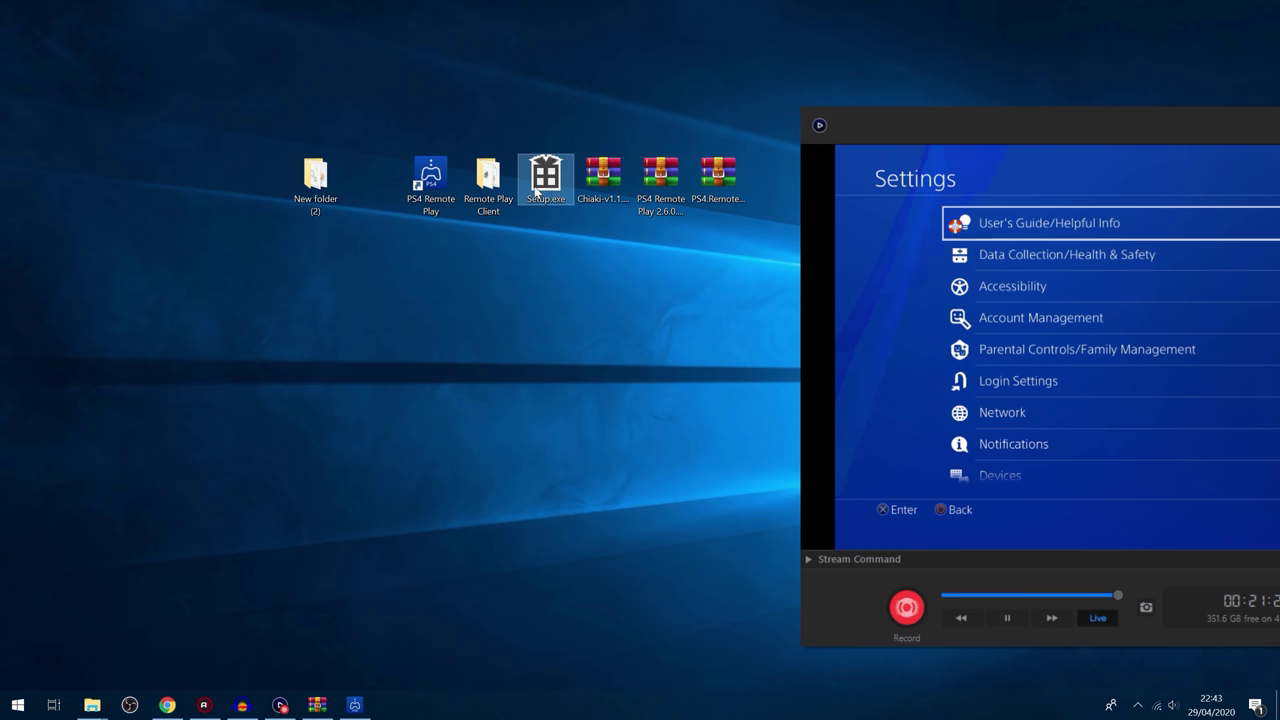
double_click(536, 191)
left_click(689, 375)
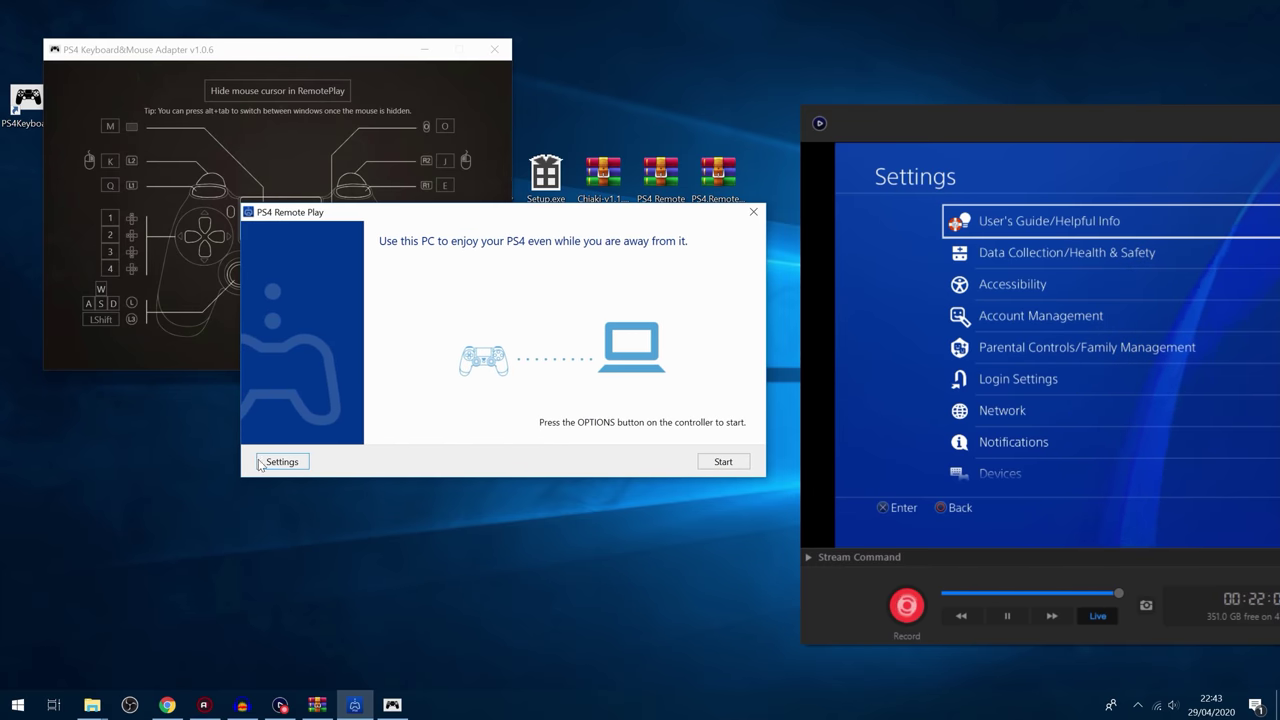
Step: Set Remote Play resolution to Low (360p) after trying Best (1080p), with frame rate Standard
left_click(268, 463)
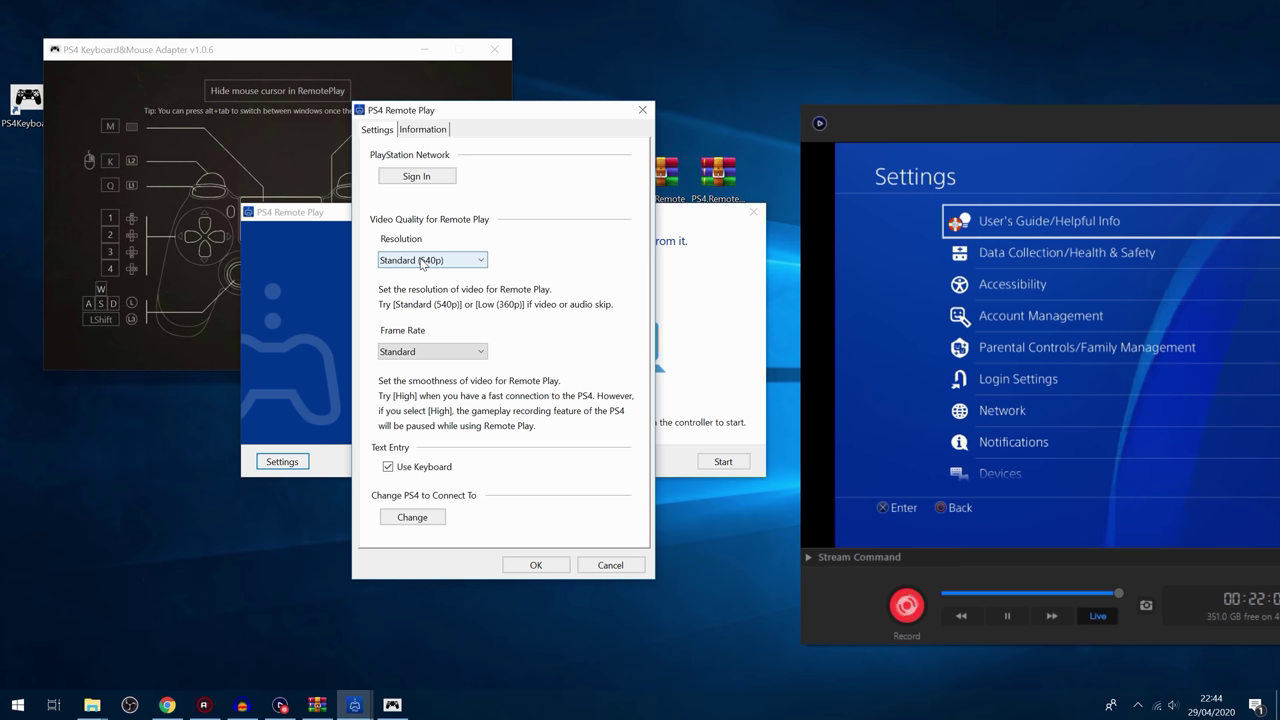
left_click(421, 261)
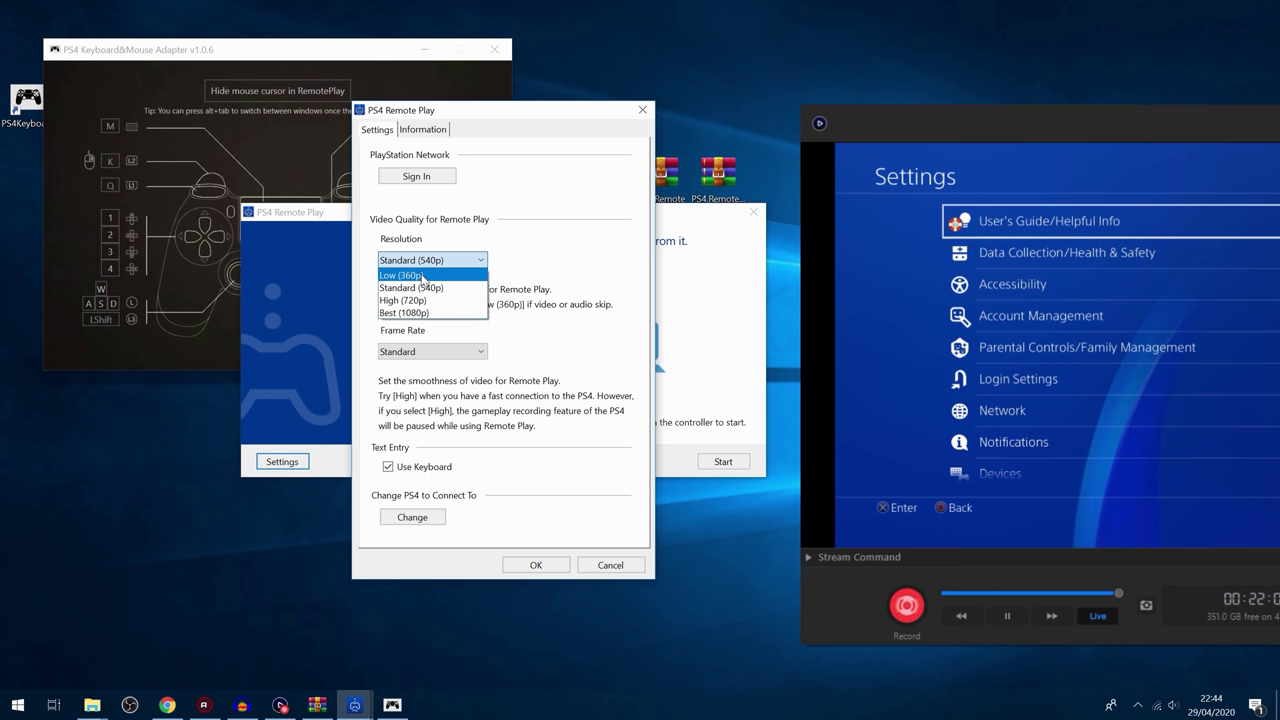
left_click(423, 276)
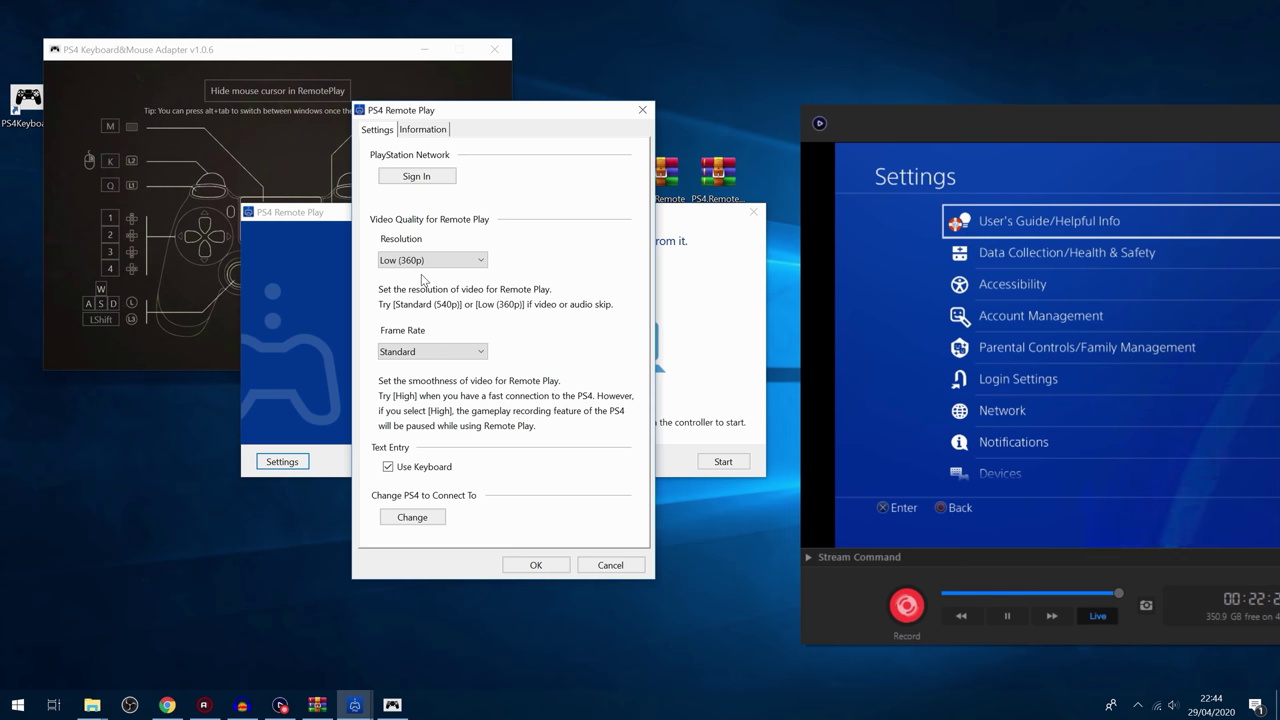
left_click(430, 261)
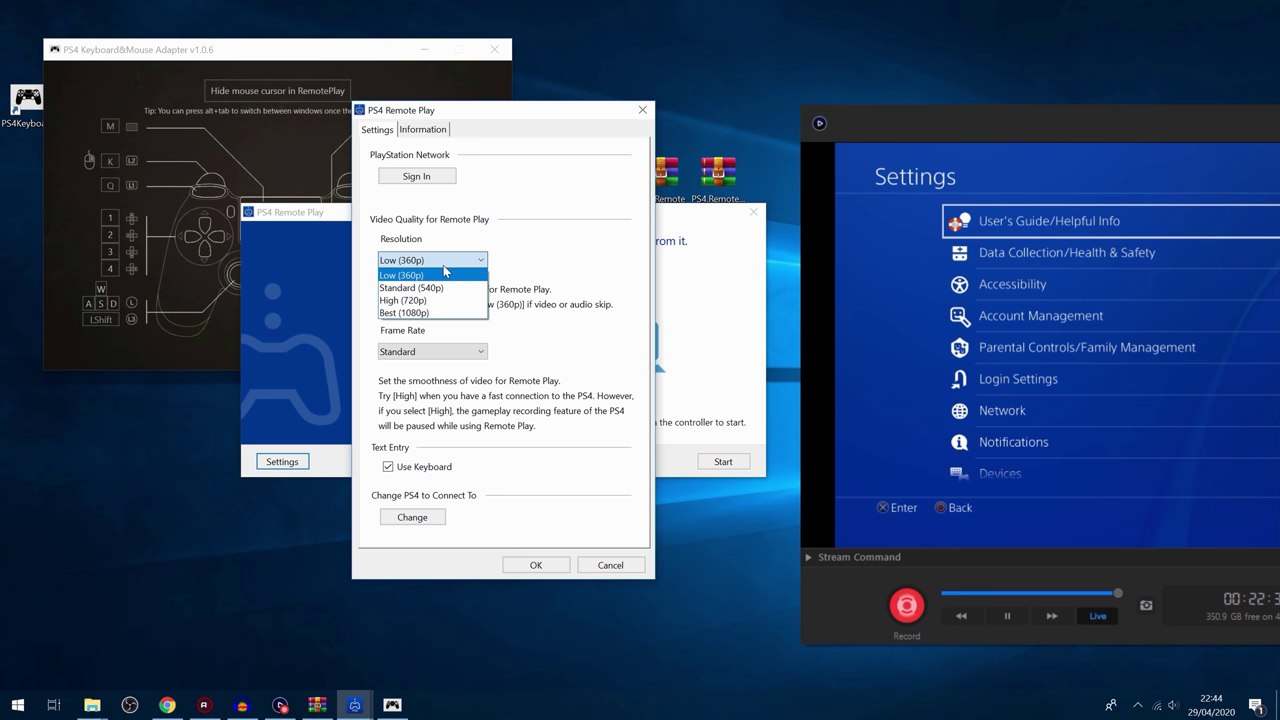
left_click(448, 313)
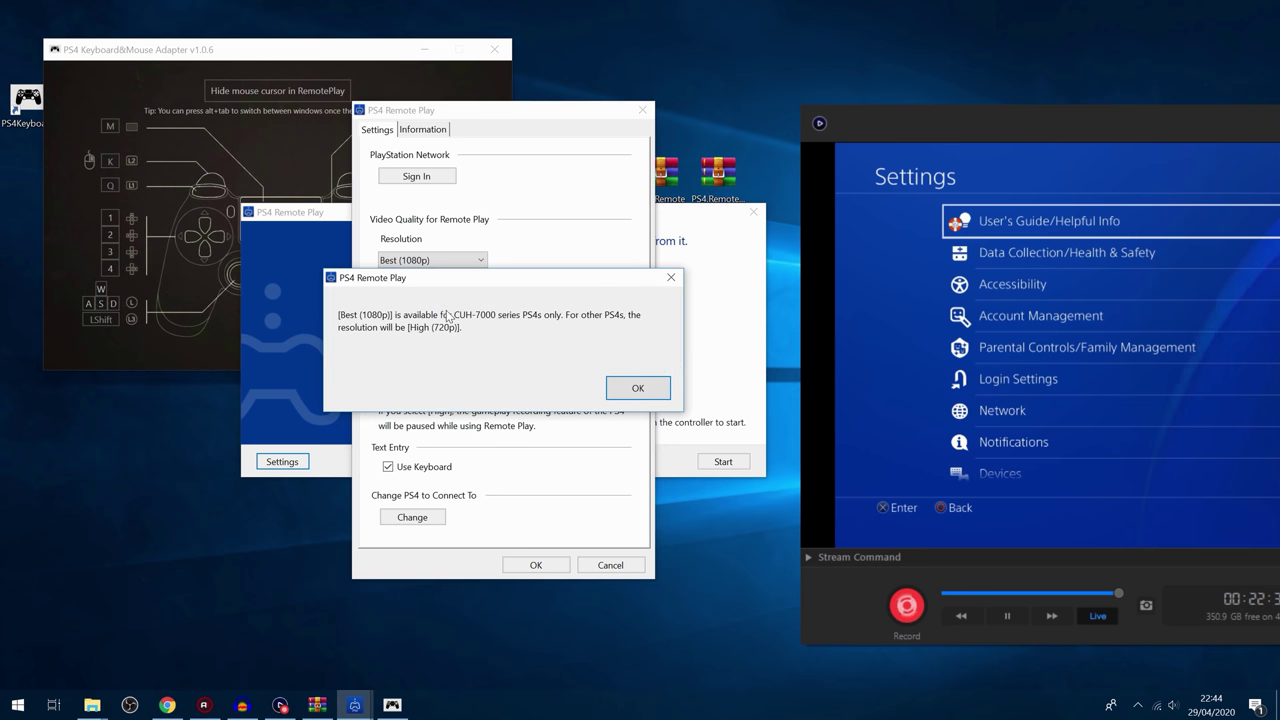
left_click(637, 387)
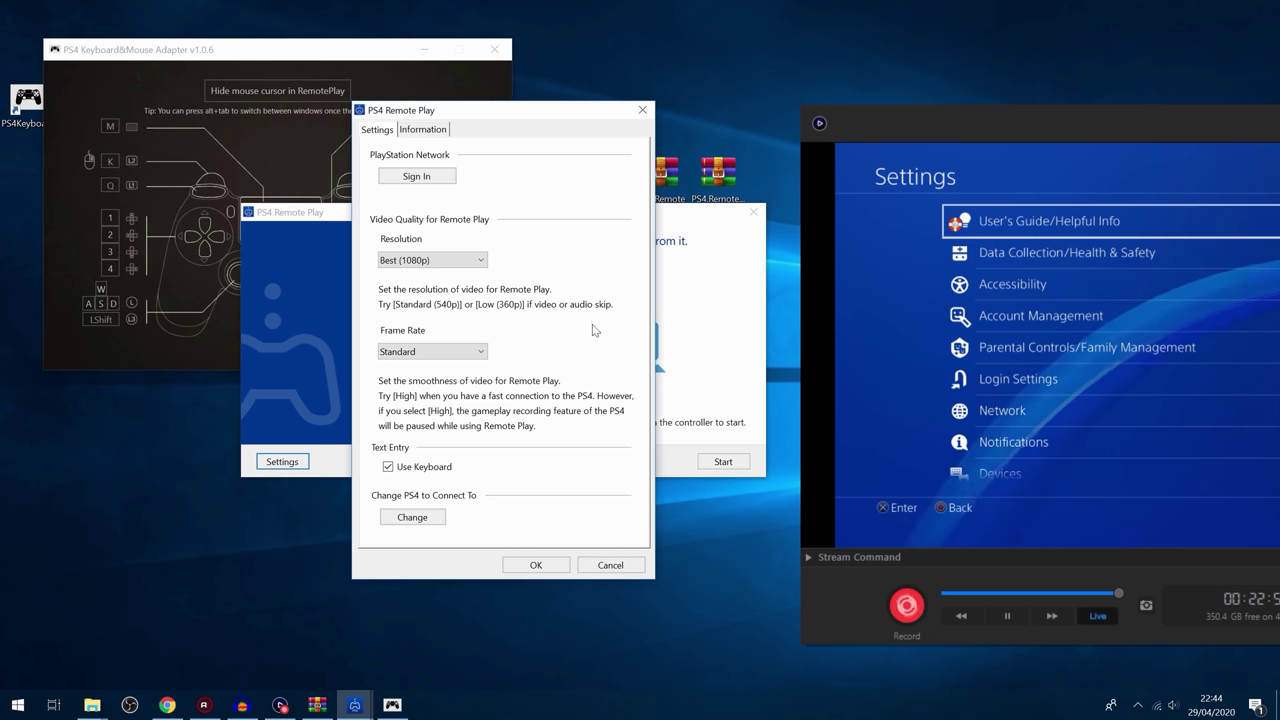
left_click(440, 260)
left_click(442, 275)
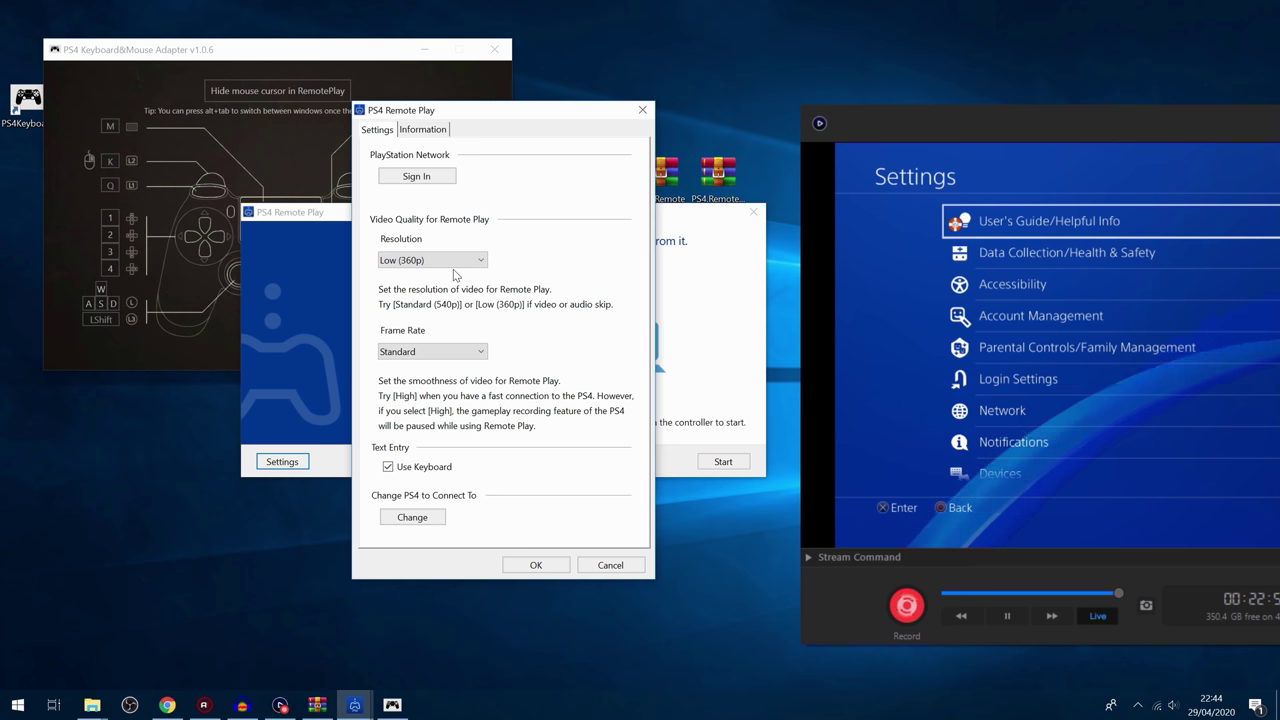
left_click(435, 352)
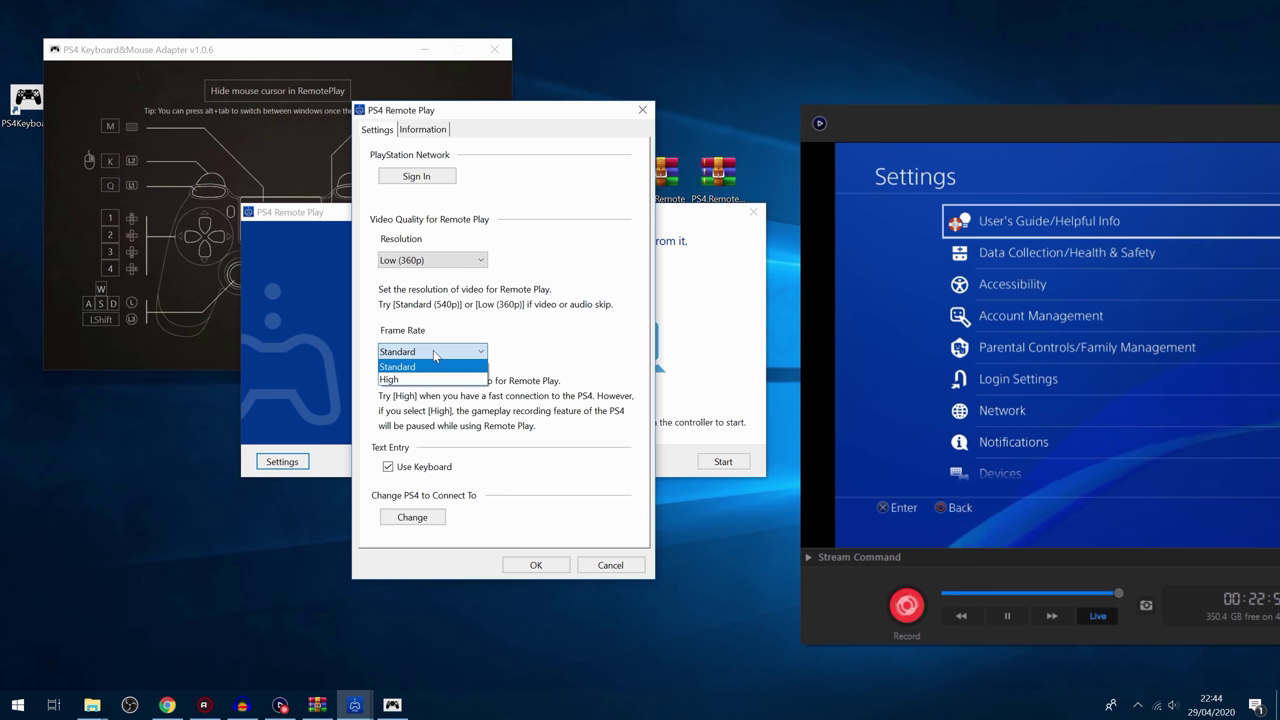
left_click(432, 366)
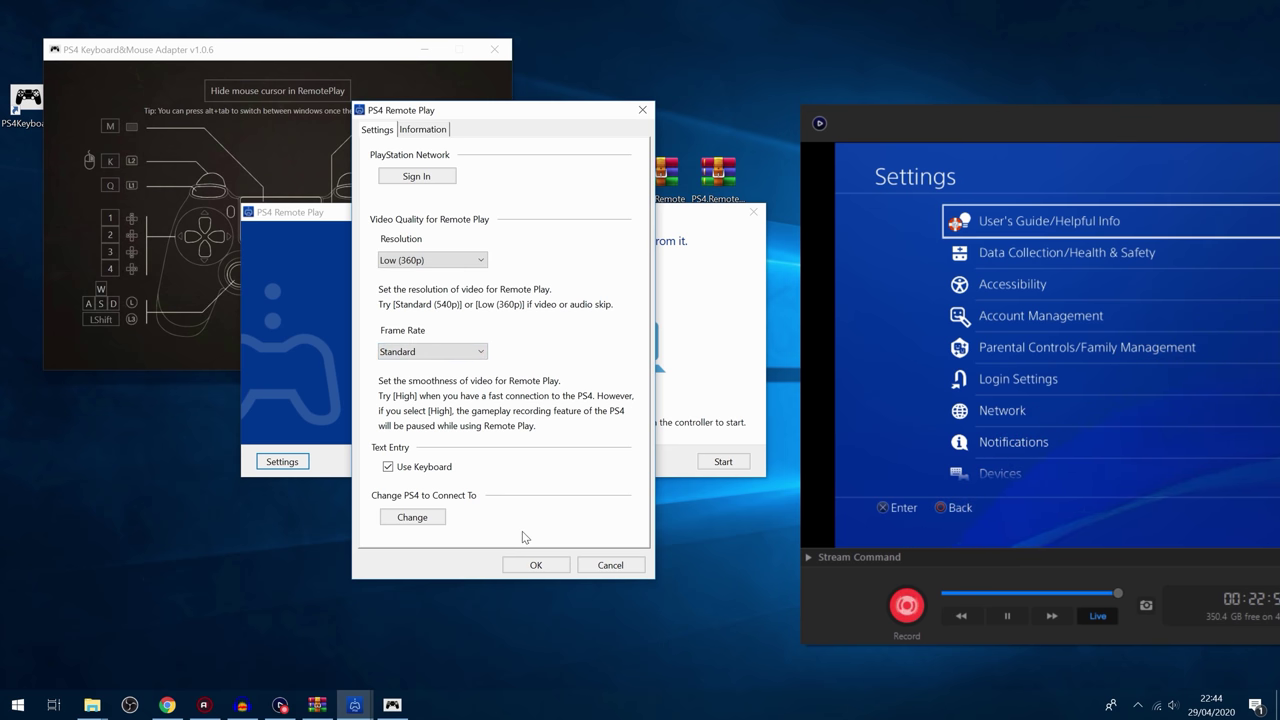
Step: Save the video settings, connect to the PS4, and move the stream window to the upper right
left_click(533, 564)
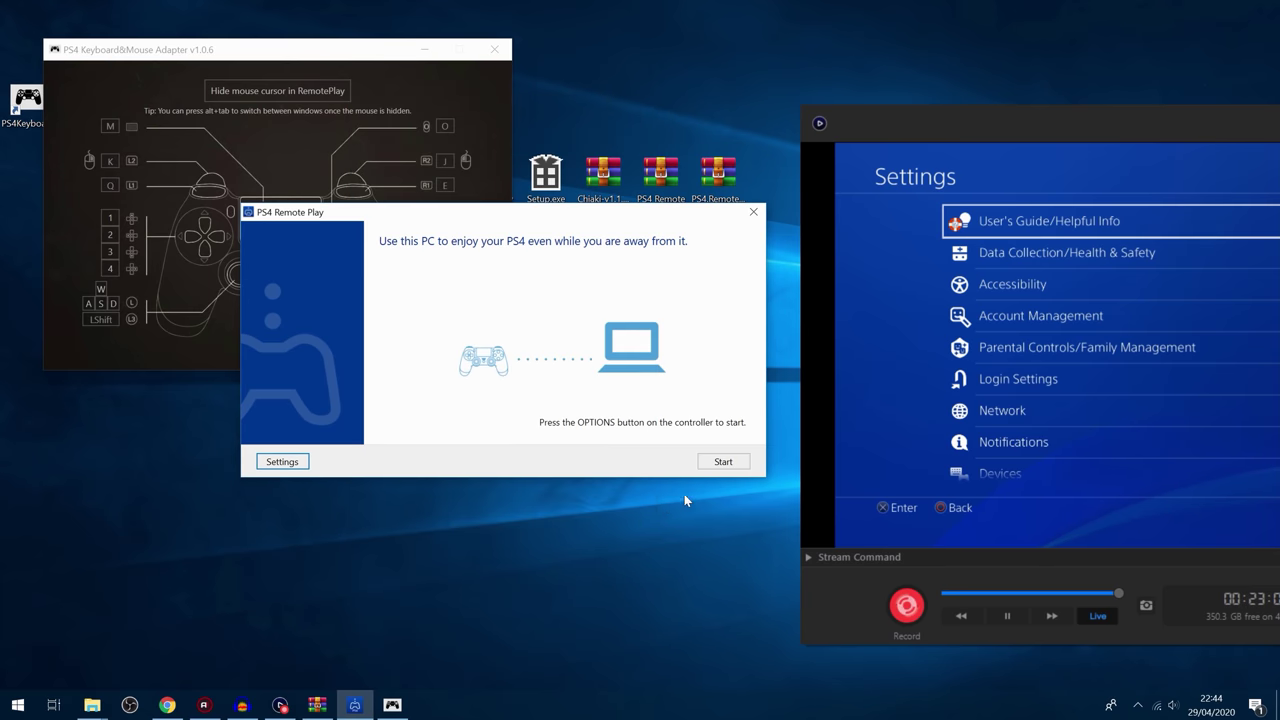
left_click(720, 462)
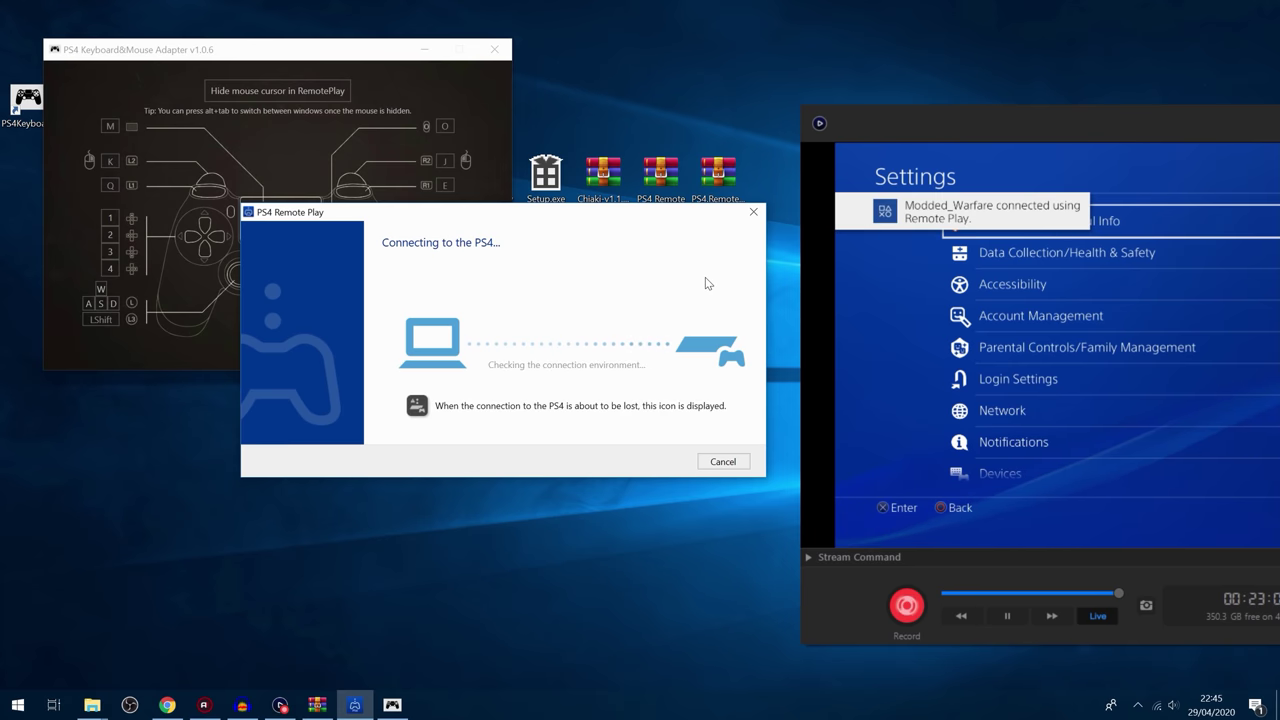
left_click_drag(539, 192, 692, 163)
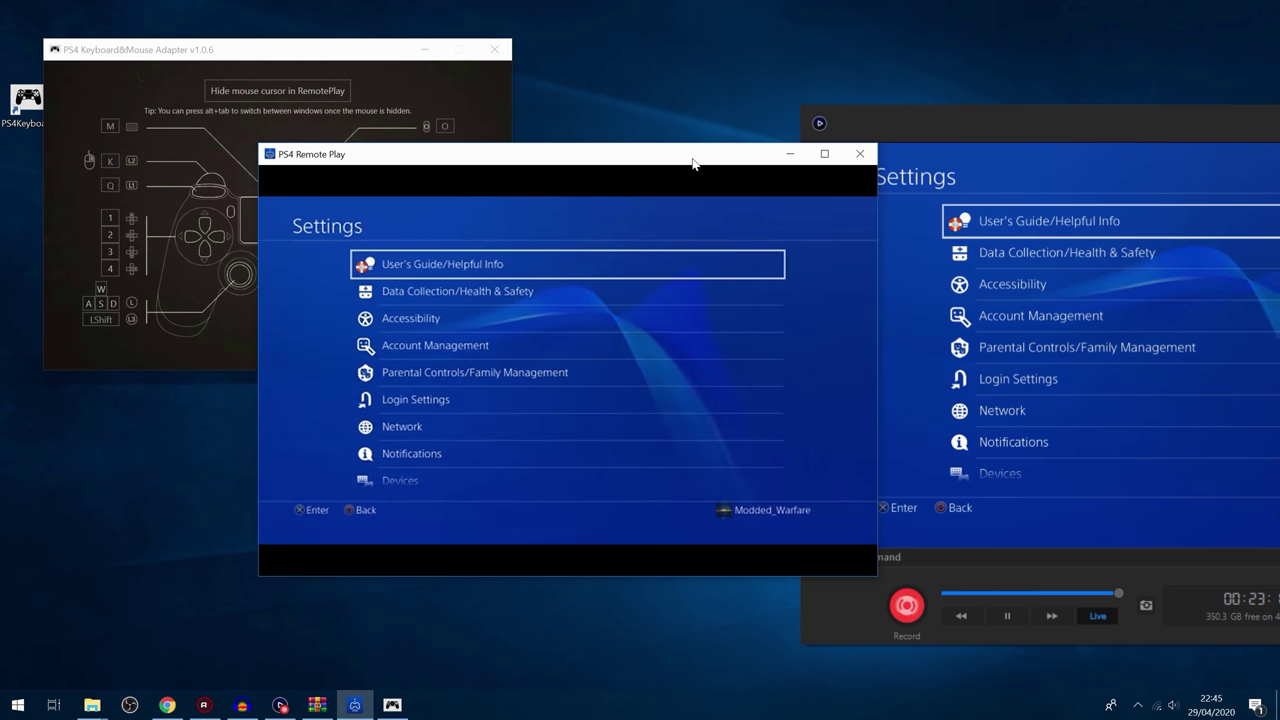
left_click_drag(692, 163, 953, 61)
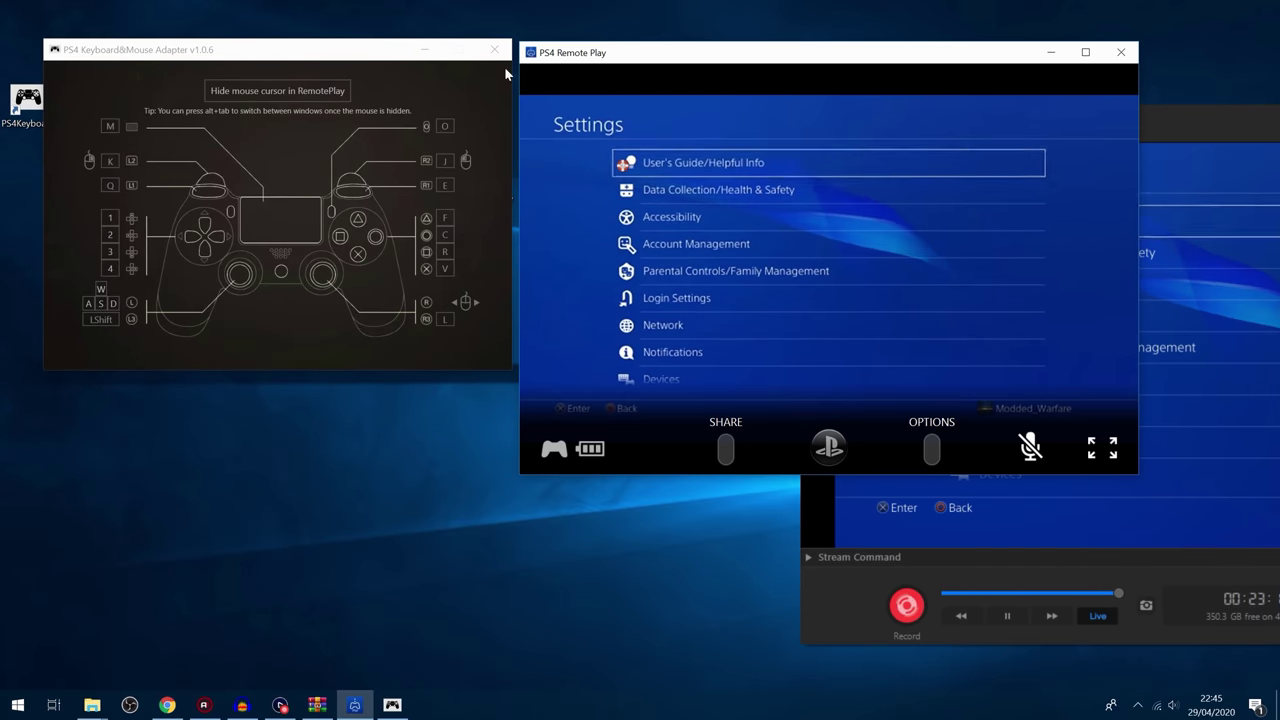
Step: Activate the keyboard-and-mouse adapter, move the PS4 home focus to Black Ops III, and dismiss the reconnect-controller notice
left_click(246, 144)
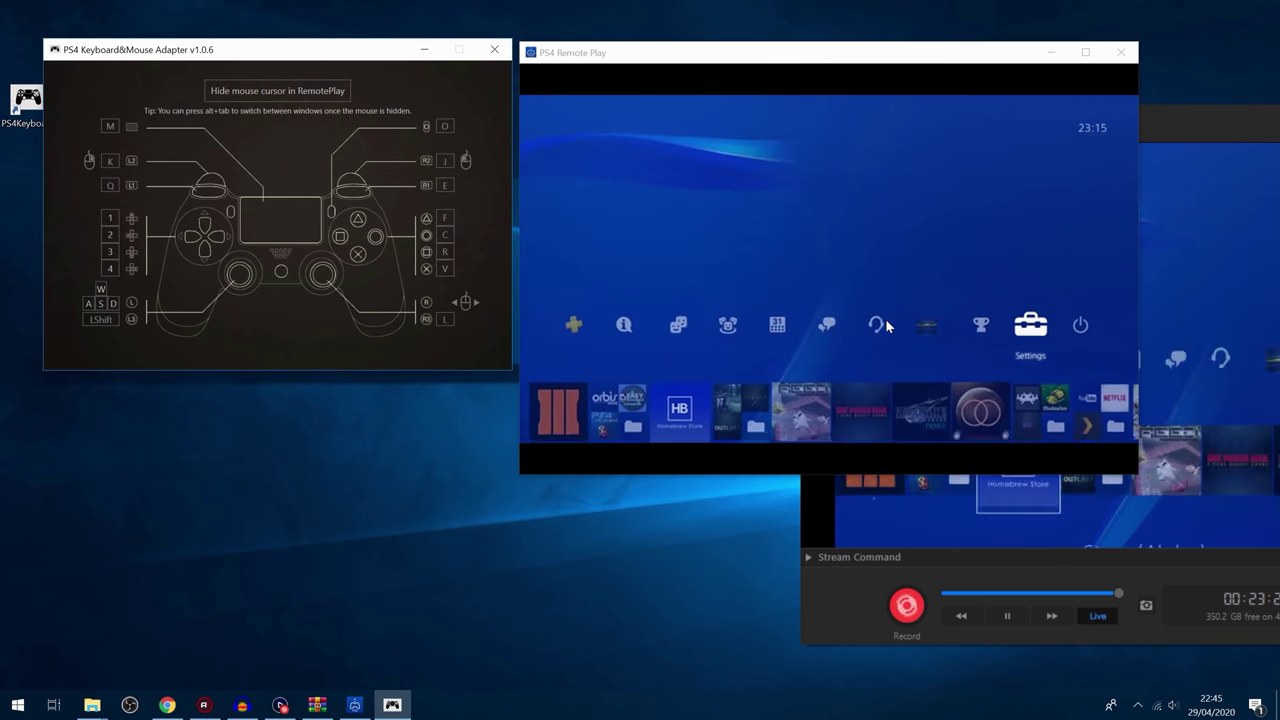
key("s")
key("d")
key("d")
key("a")
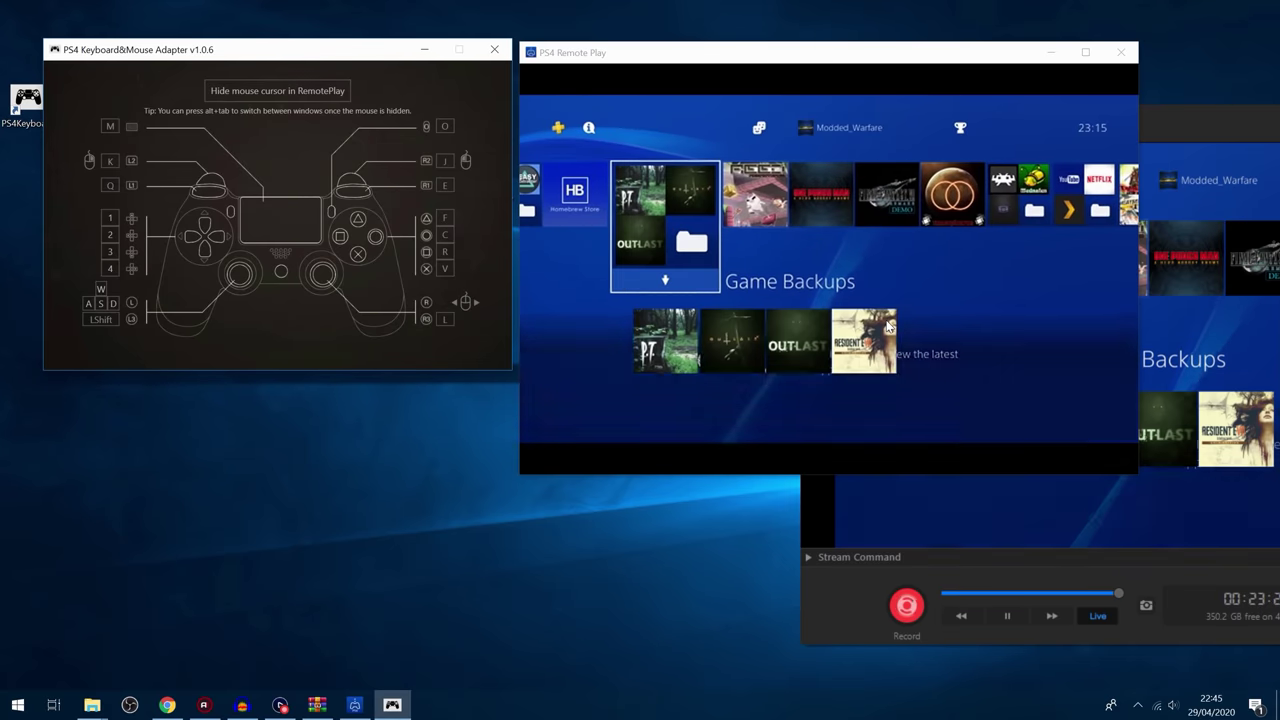
key("a")
key("d")
key("a")
key("a")
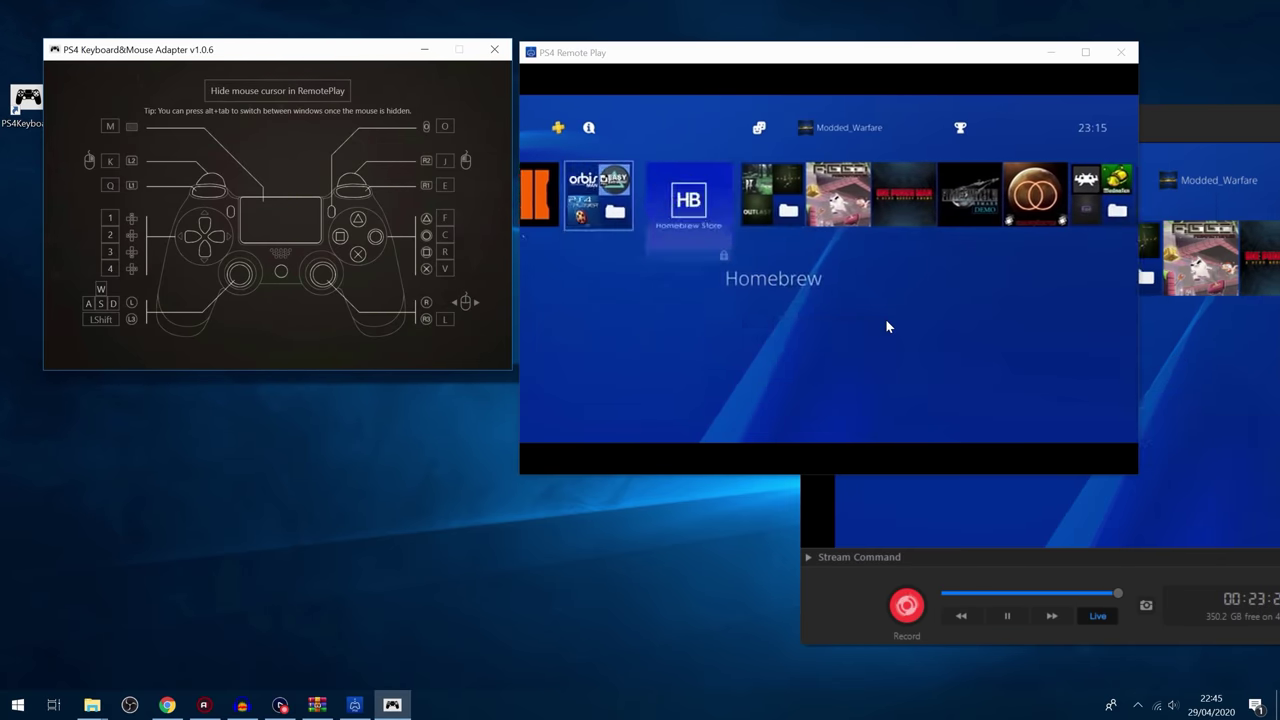
key("d")
key("a")
key("a")
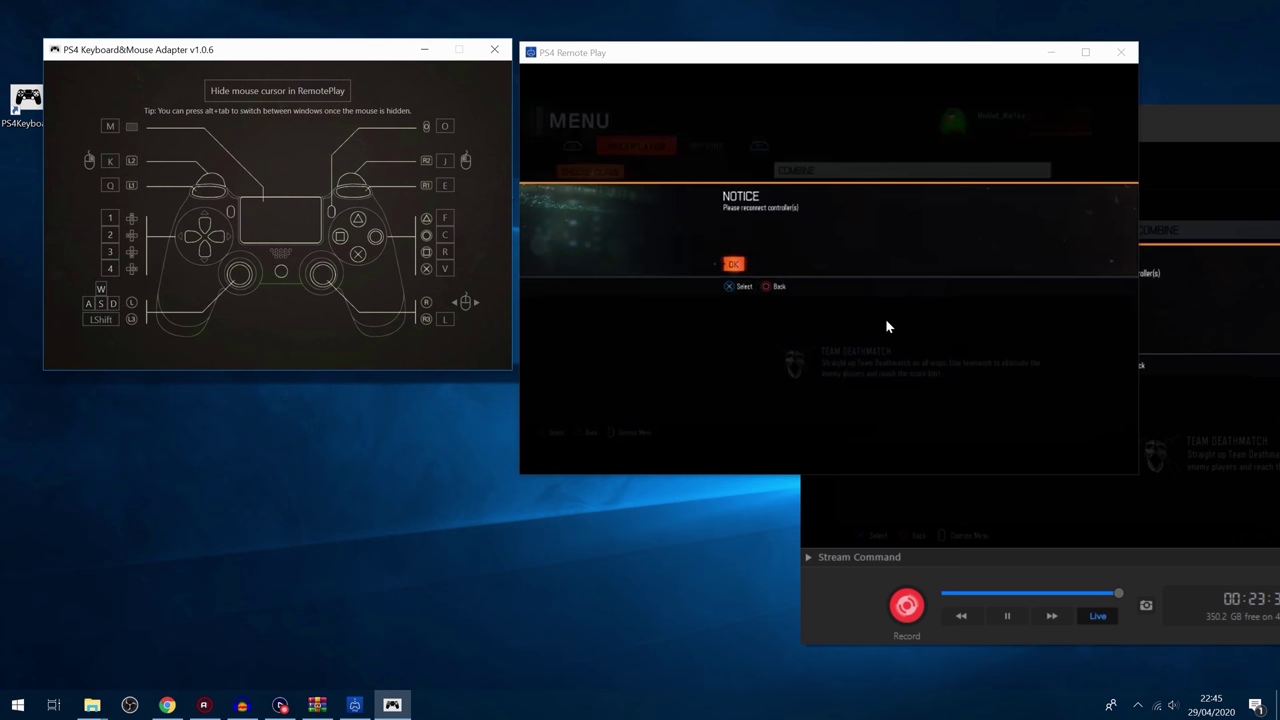
key("v")
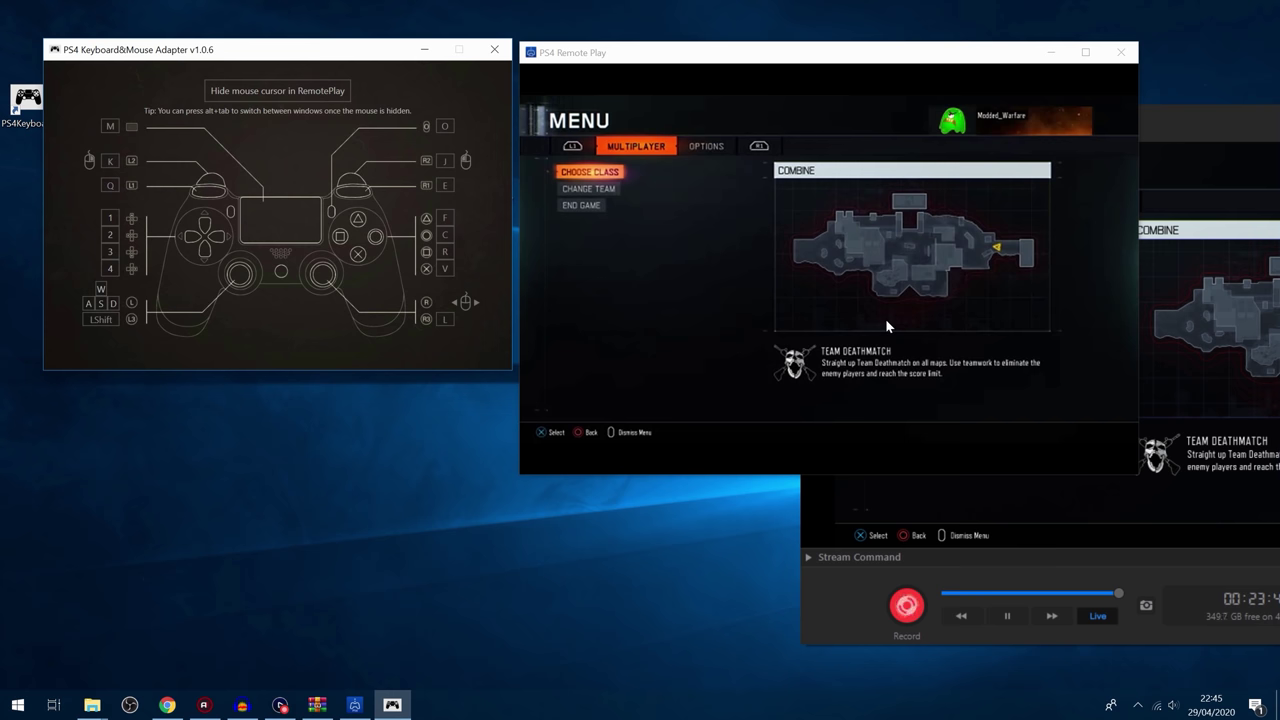
Step: Open the game's Options > Controls settings and move between the Look Sensitivity rows
key("e")
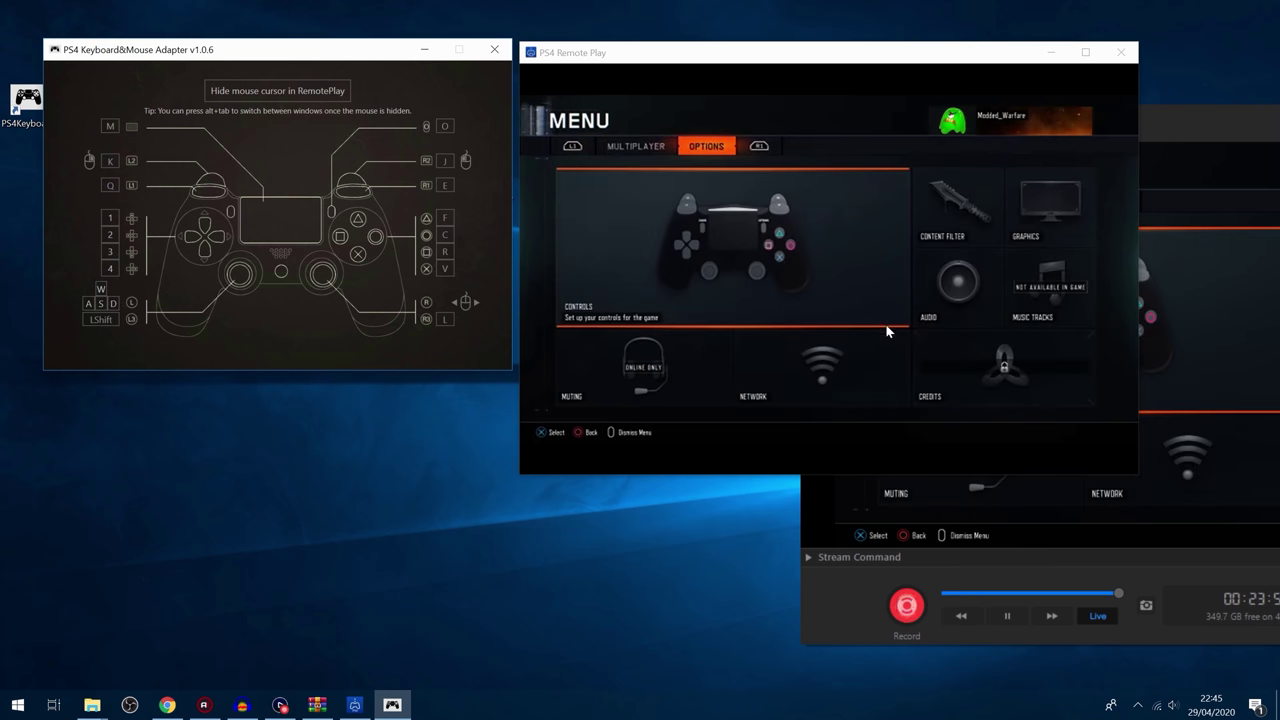
key("v")
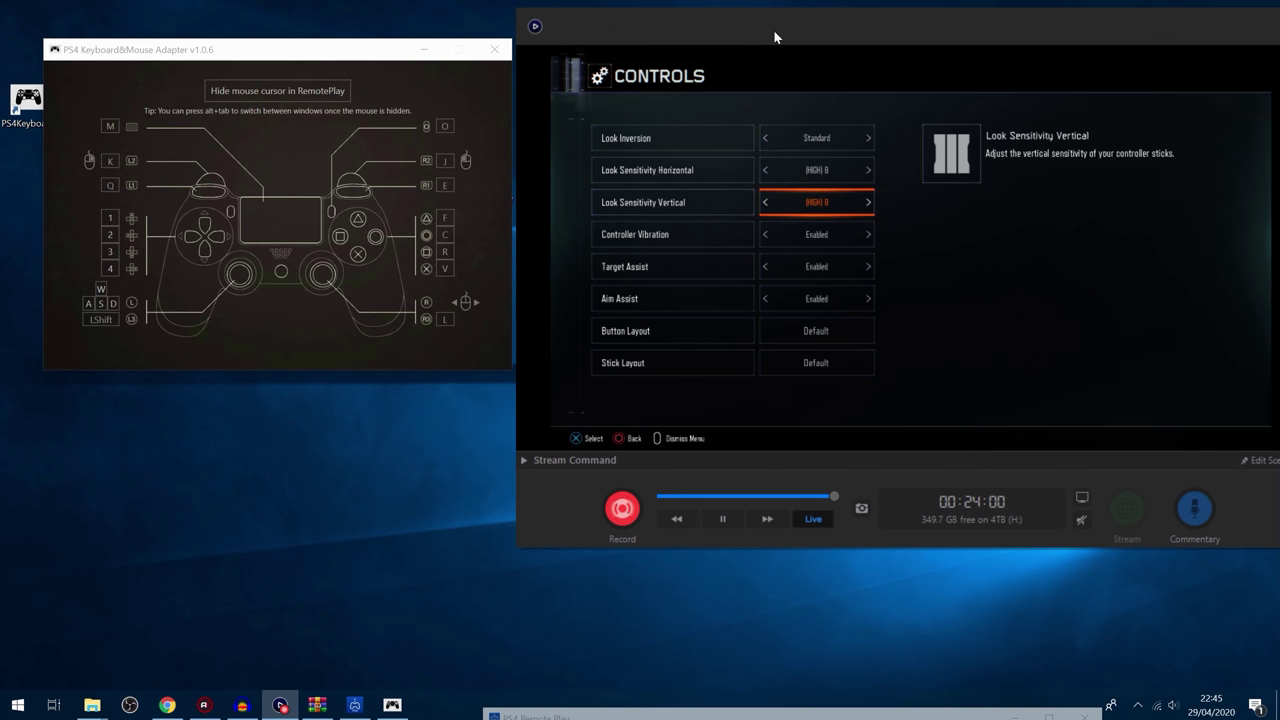
key("s")
key("w")
key("w")
key("s")
key("w")
Step: Step down past Look Sensitivity Vertical, Controller Vibration and Target Assist to Aim Assist
key("s")
key("w")
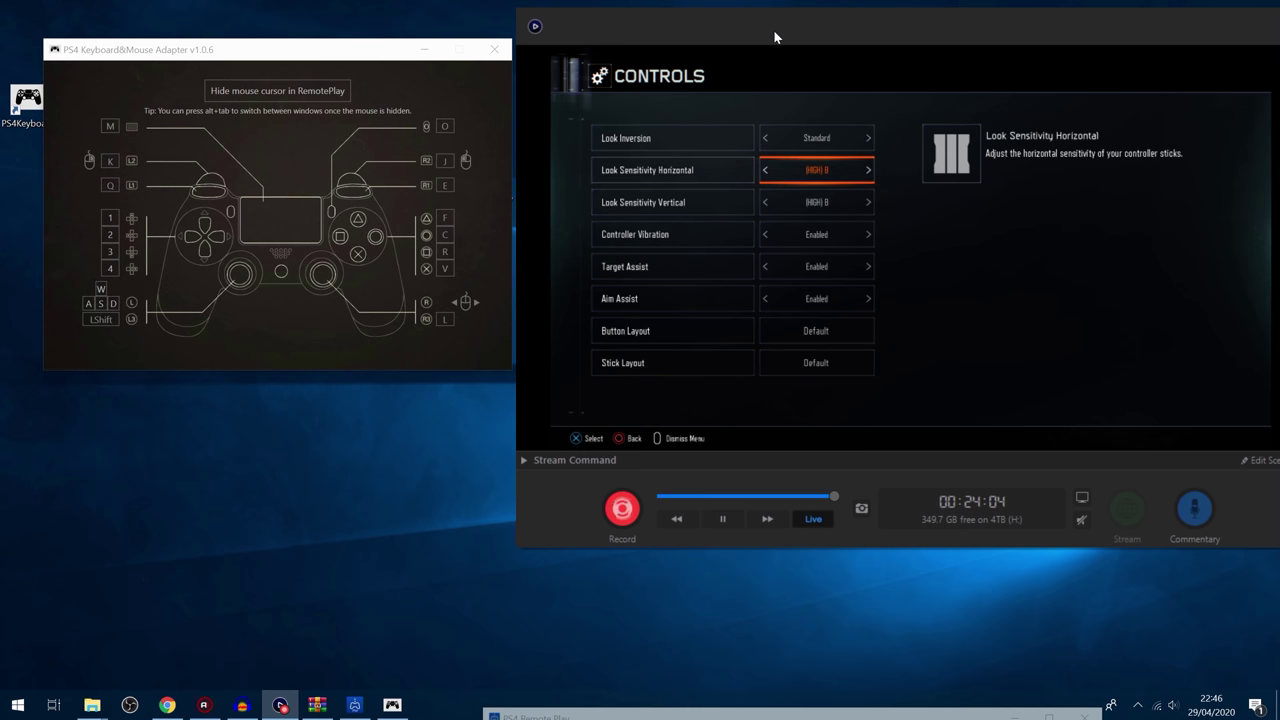
key("s")
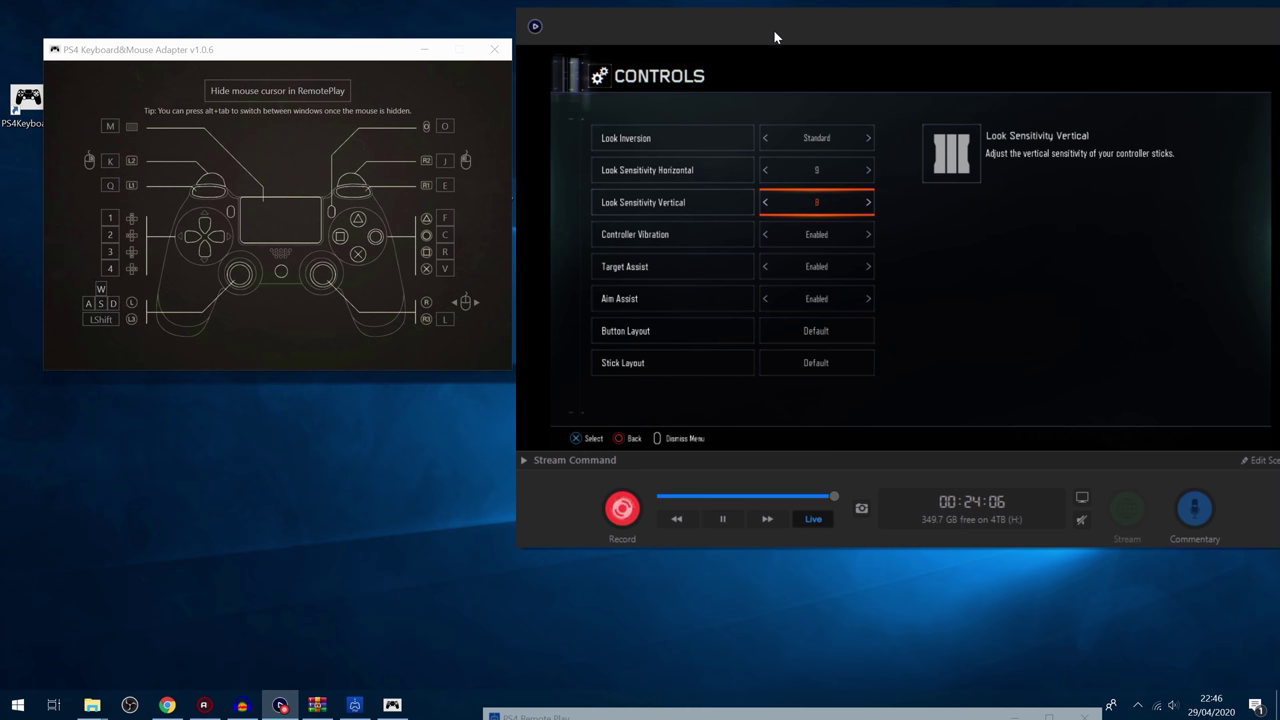
key("s")
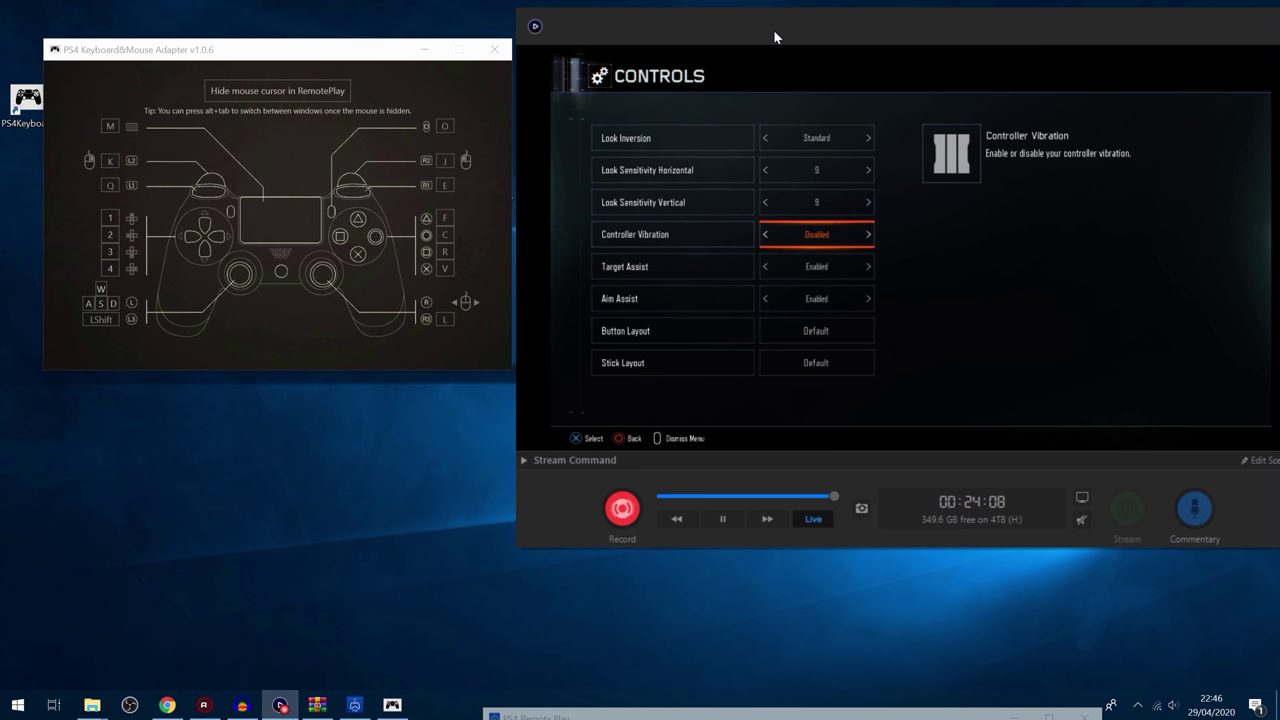
key("s")
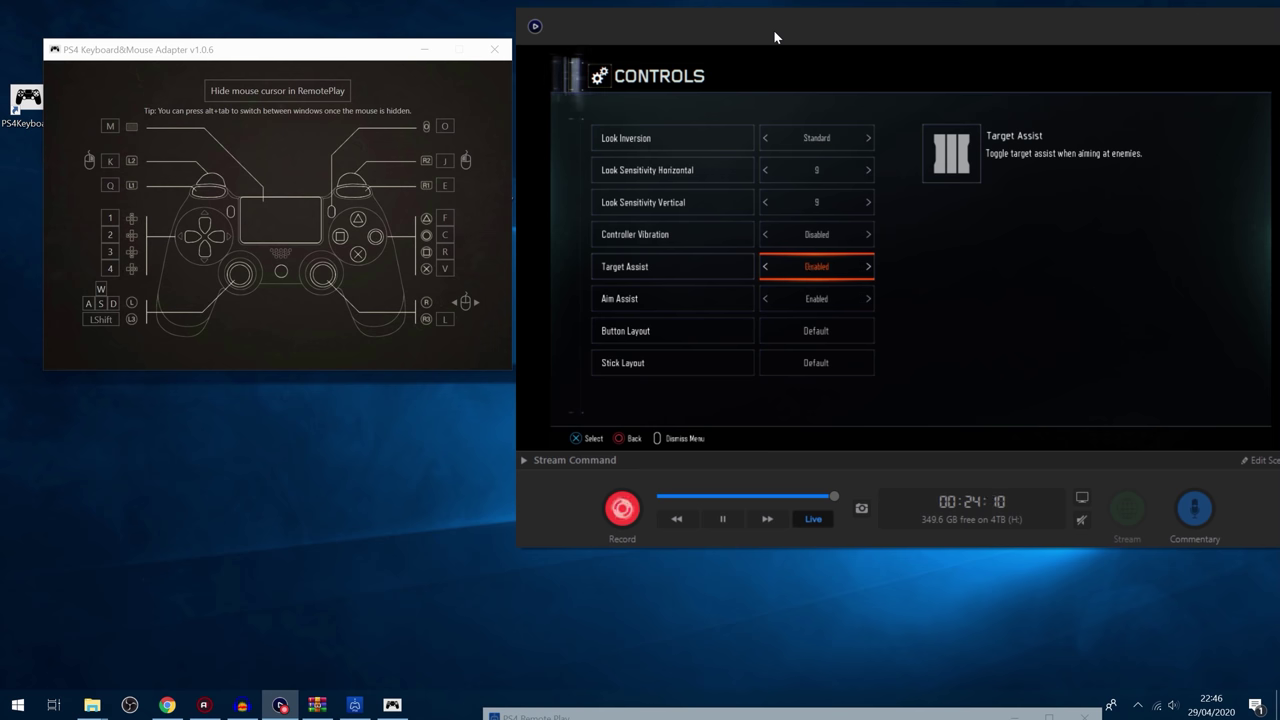
key("s")
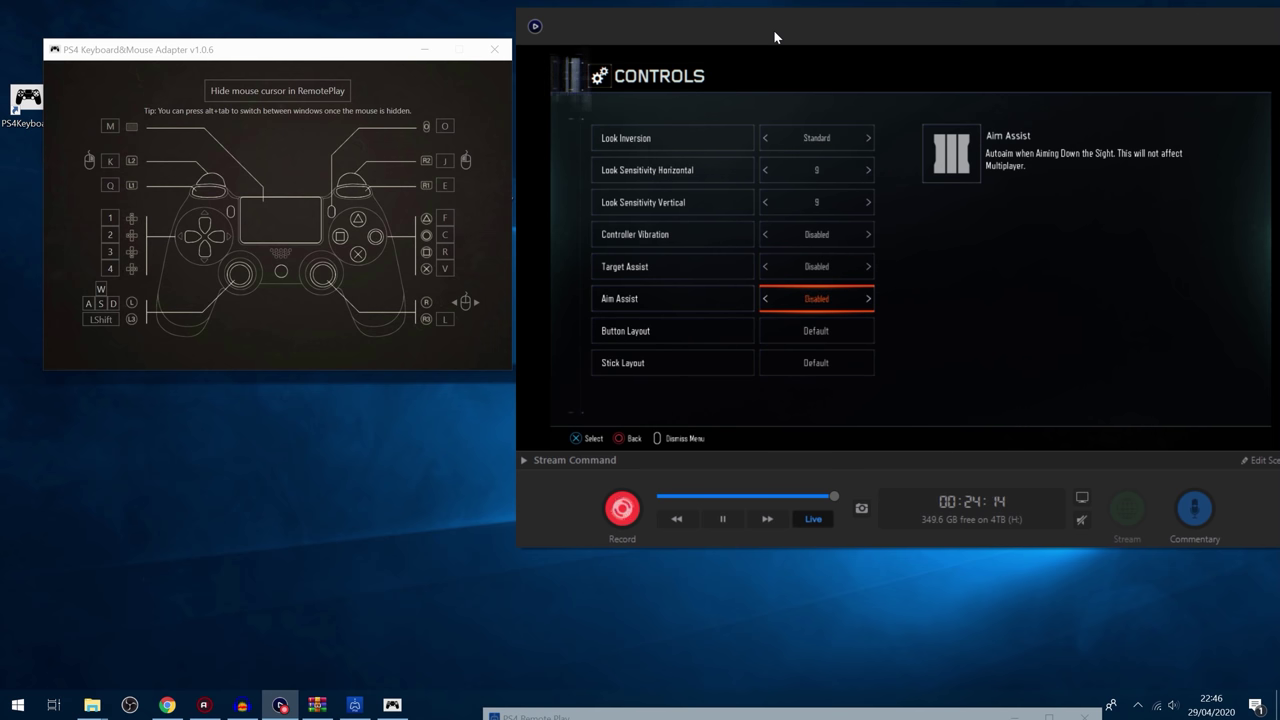
Step: Resume gameplay, enlarge the Remote Play window, and hide the mouse cursor over the stream
key("c")
key("c")
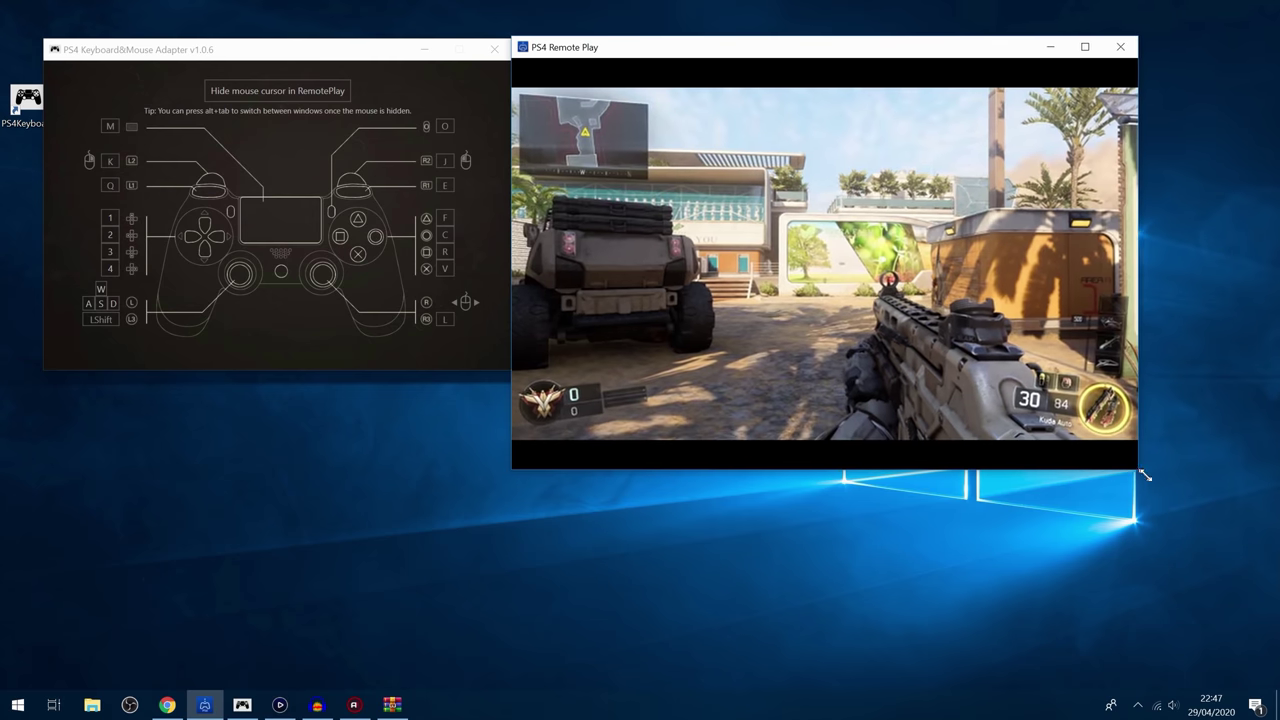
left_click_drag(1145, 476, 1178, 490)
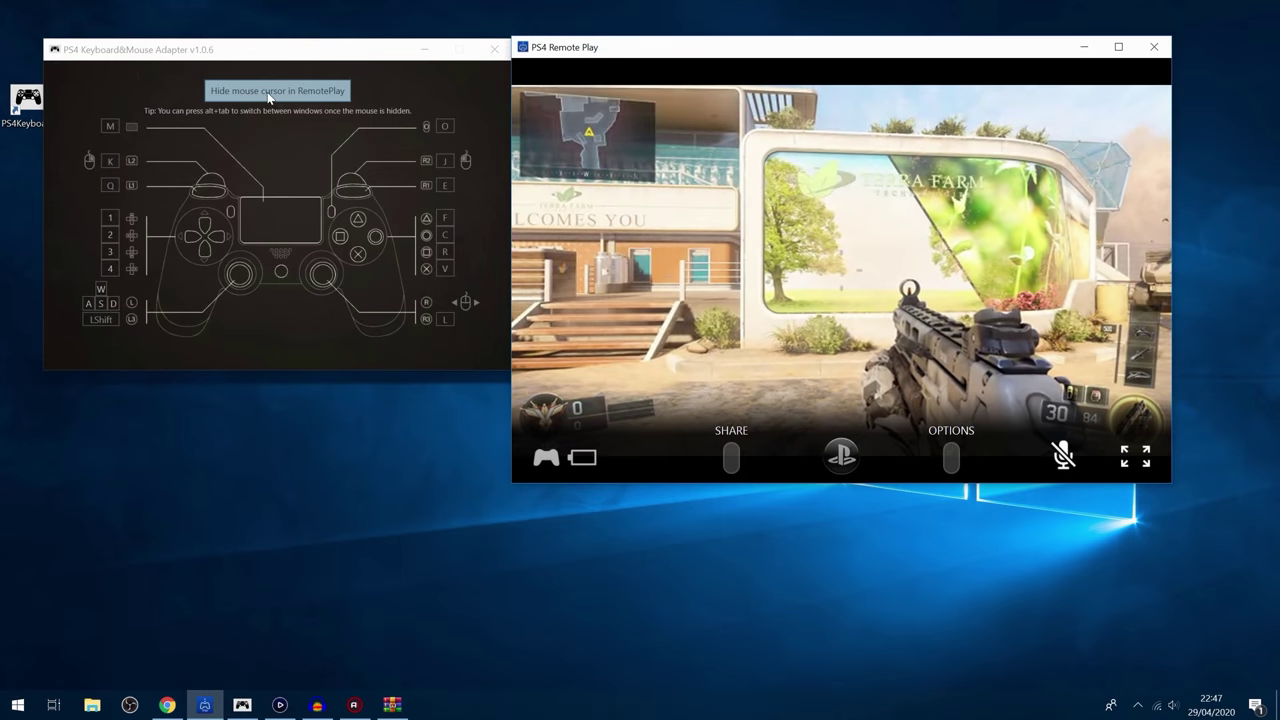
left_click(270, 92)
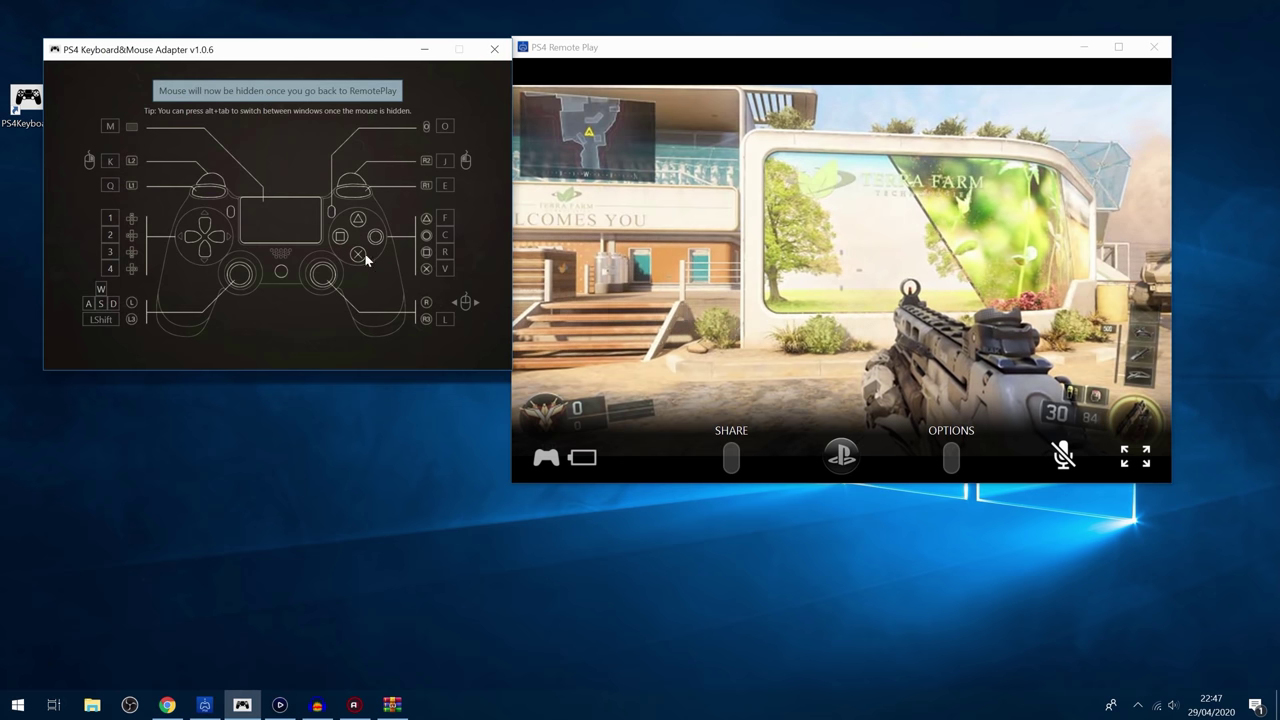
key("alt+Tab")
key("r")
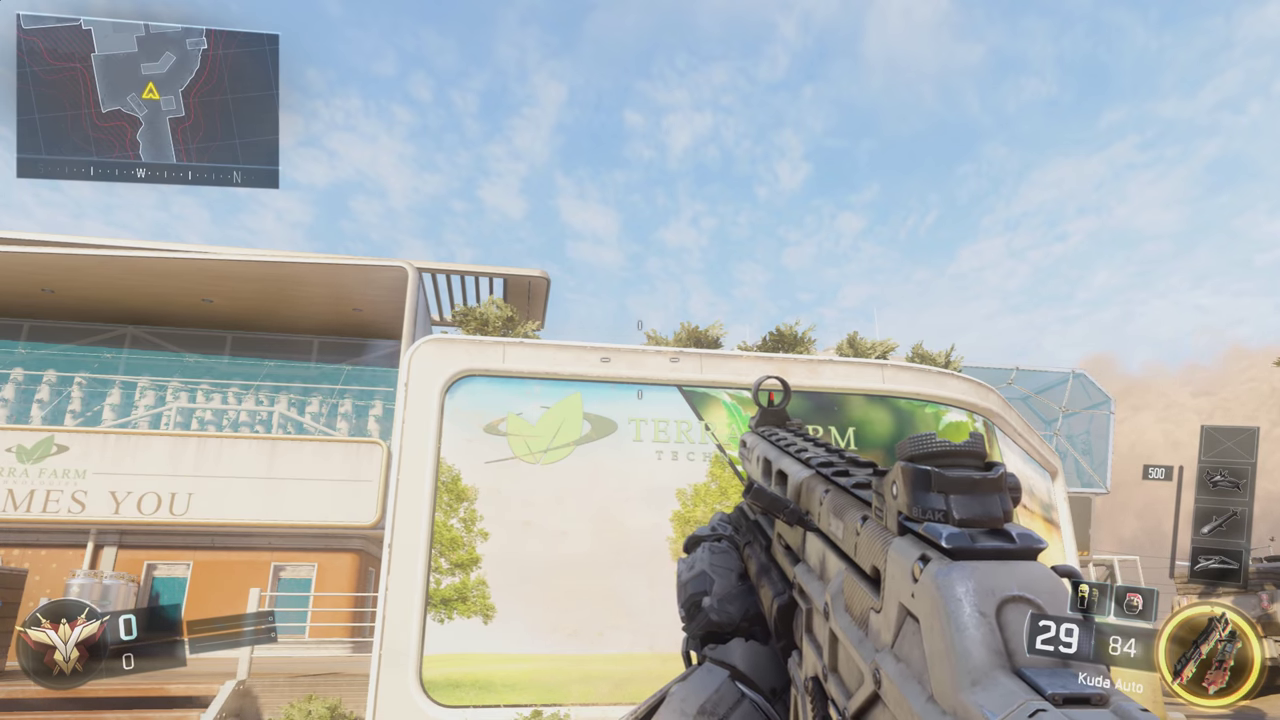
Step: Walk forward through Terra Farm toward the seaside railing
key("w")
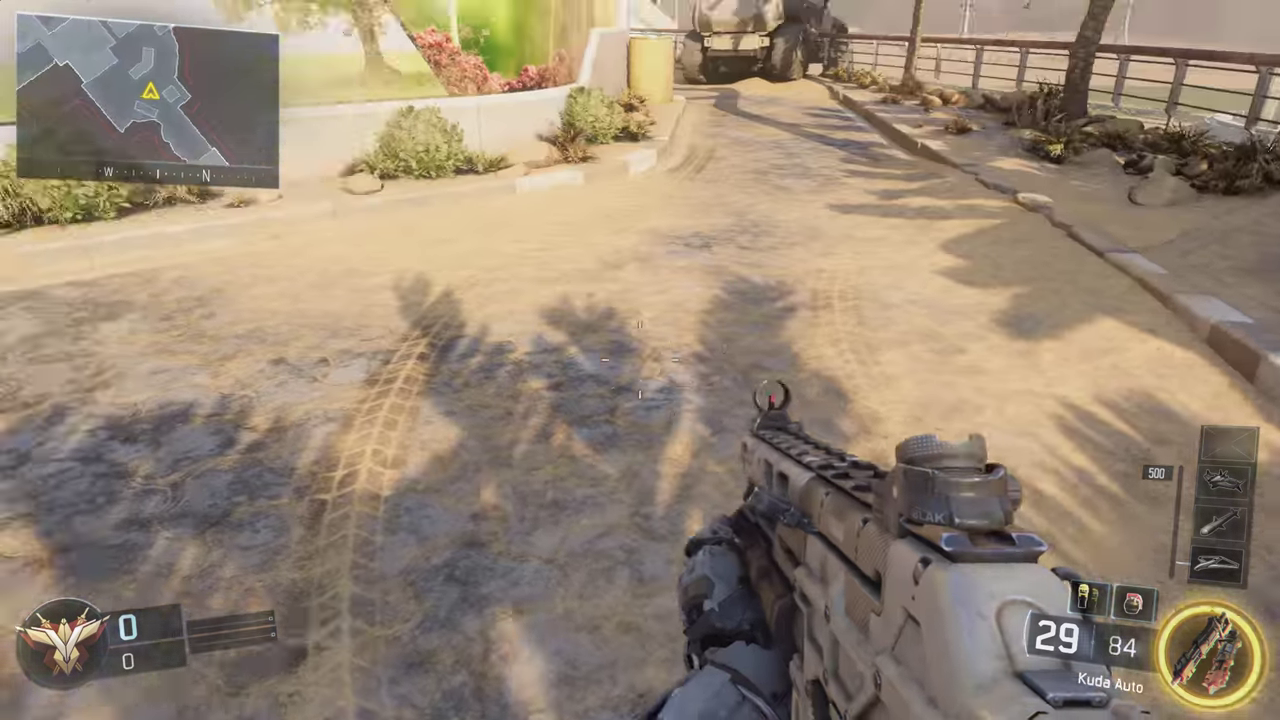
mouse_move(640, 360)
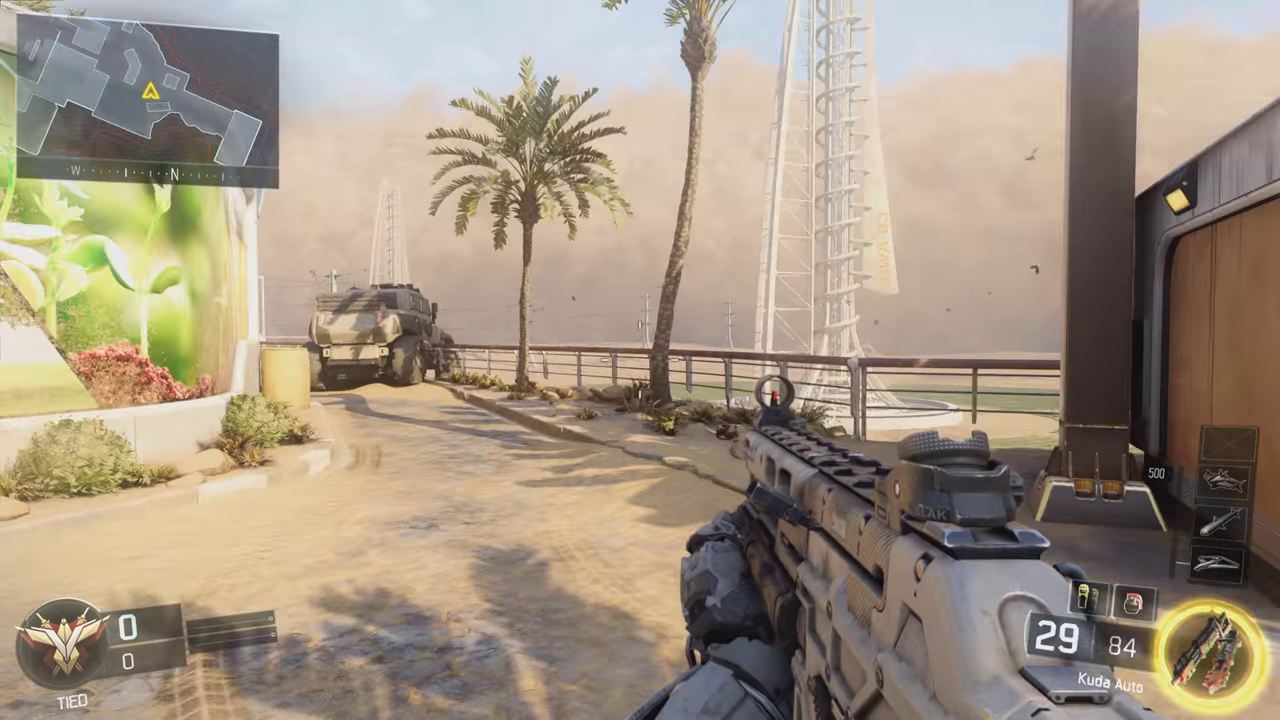
key("w")
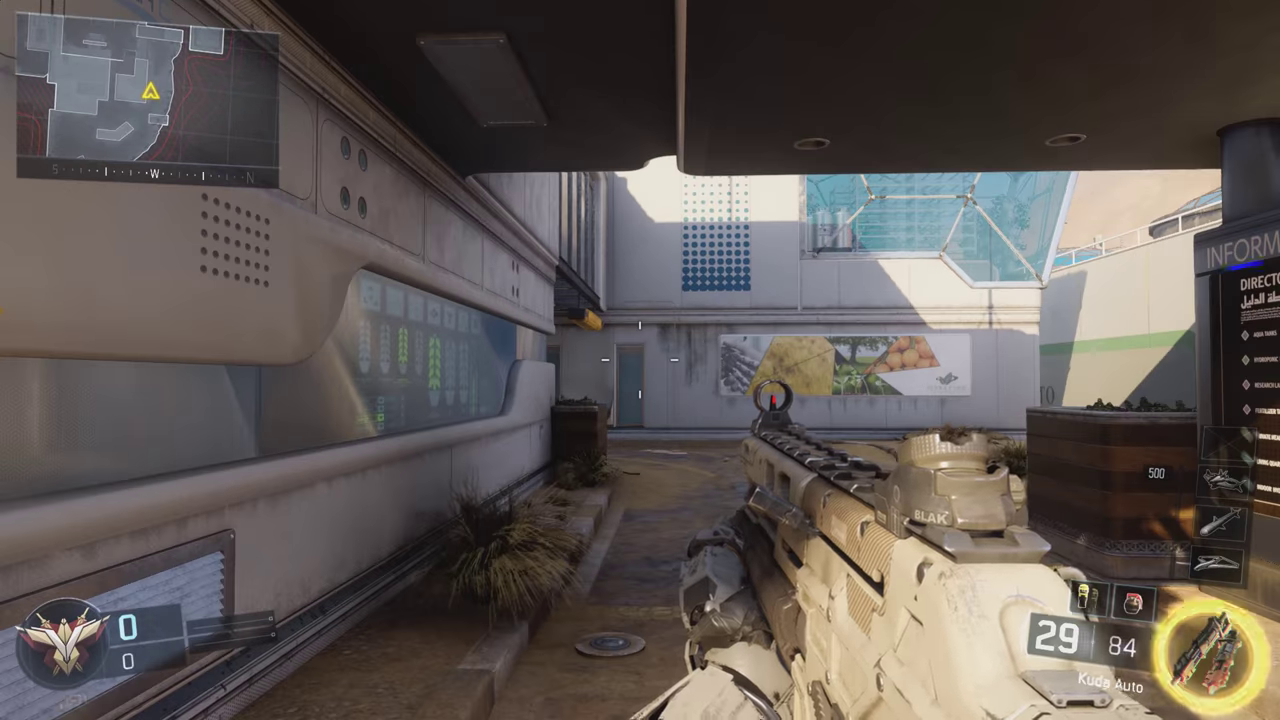
Step: Aim down sights, fire three bursts in the courtyard, then reload the Kuda Auto
right_click(640, 360)
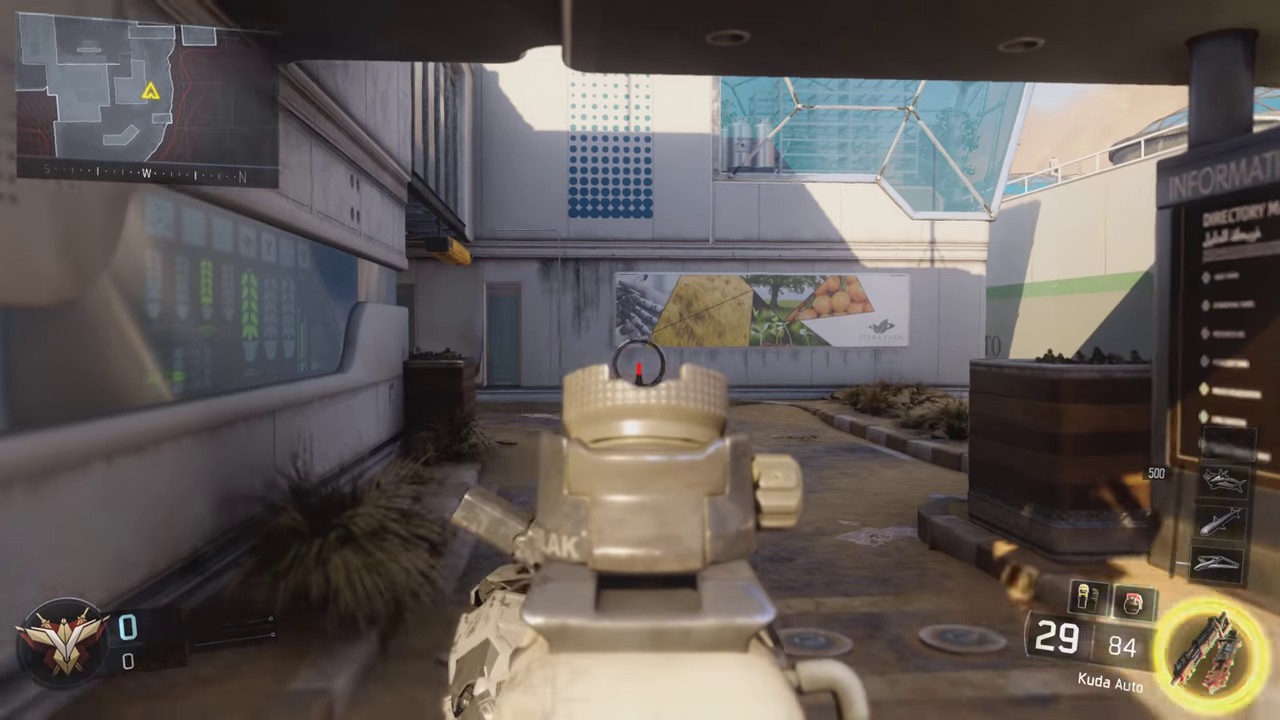
left_click(640, 360)
left_click(640, 360)
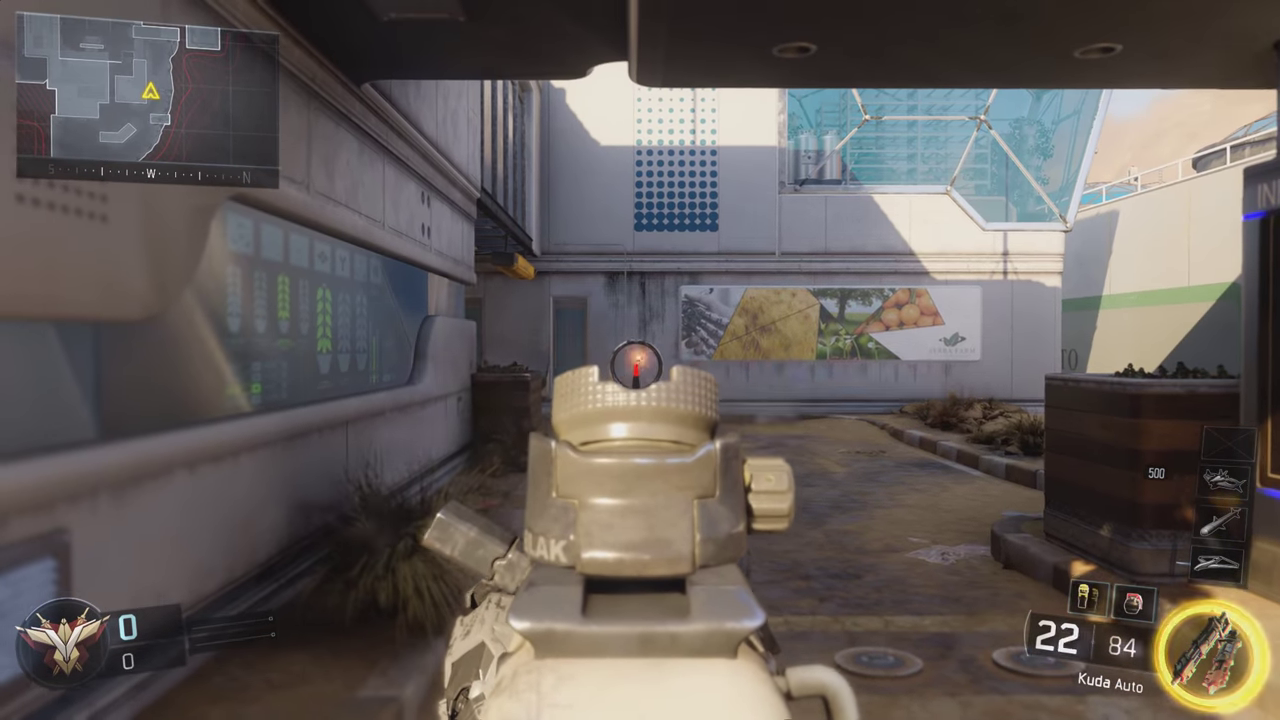
left_click(640, 360)
right_click(640, 360)
key("r")
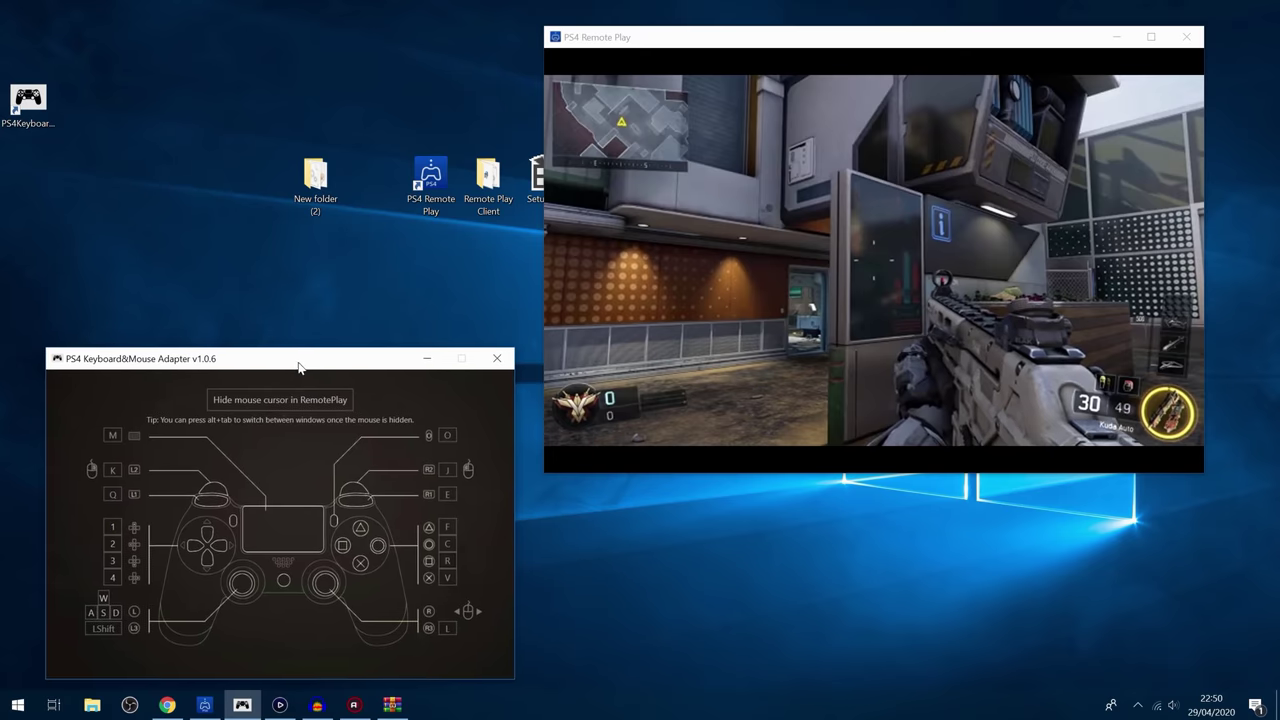
Step: Minimize the adapter window and move the Remote Play window lower on the desktop
left_click(406, 361)
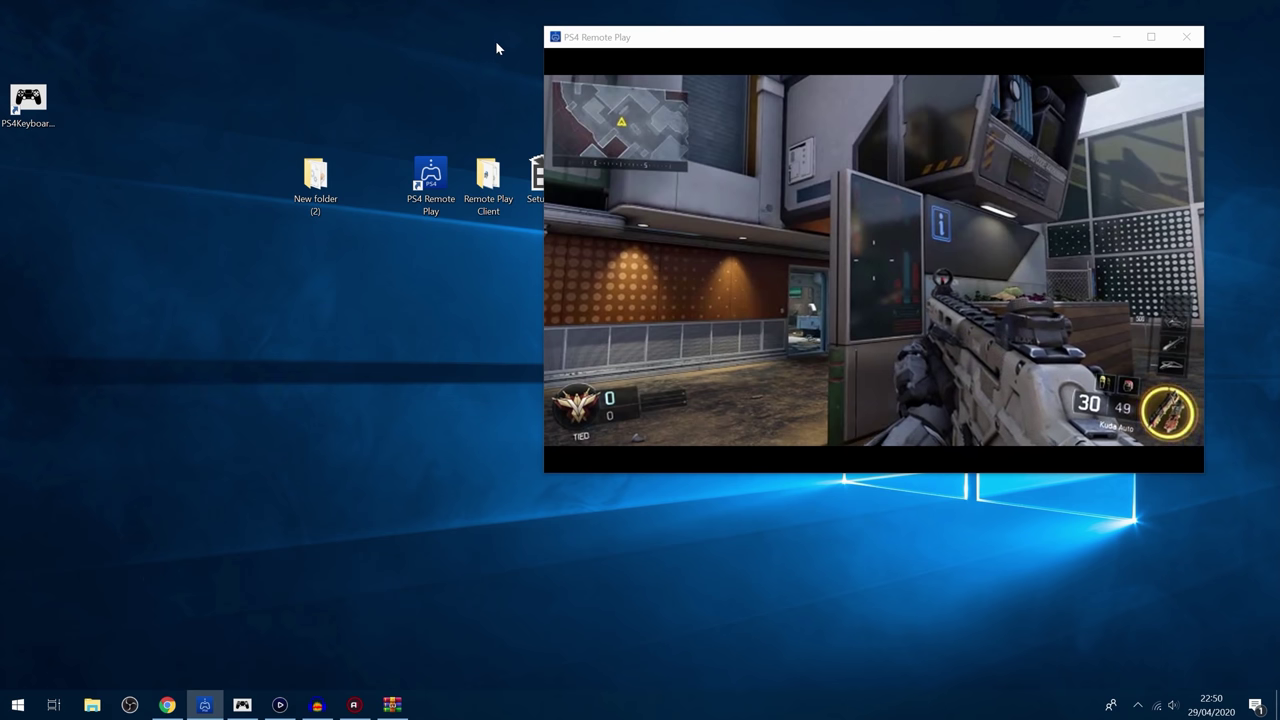
left_click_drag(600, 37, 427, 257)
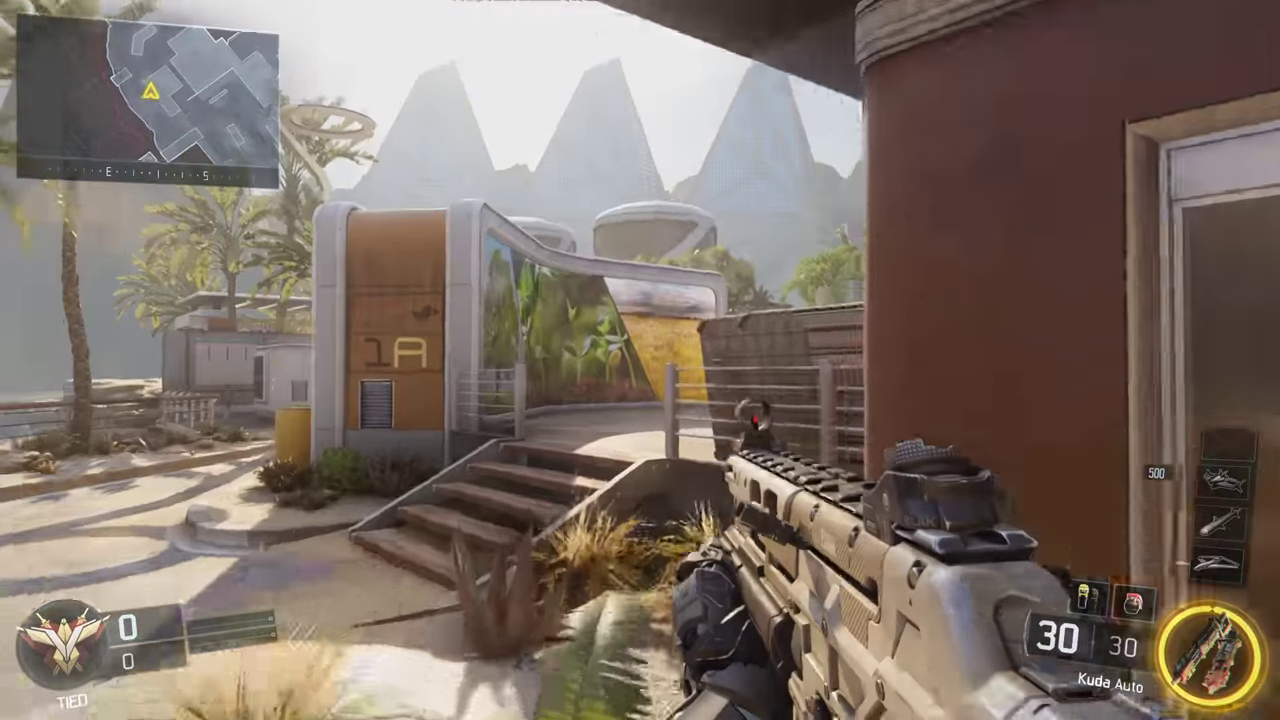
Step: Walk from the 1A building past the smoking gate and through the truck yard
key("w")
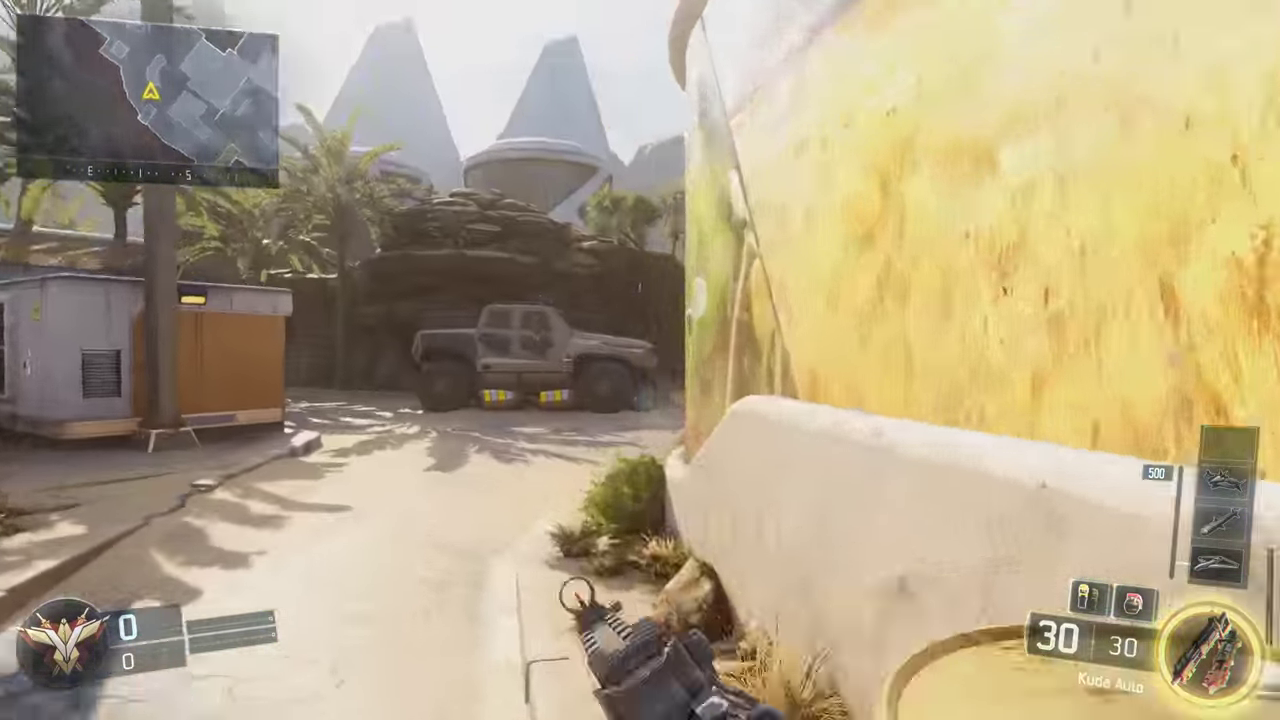
key("w")
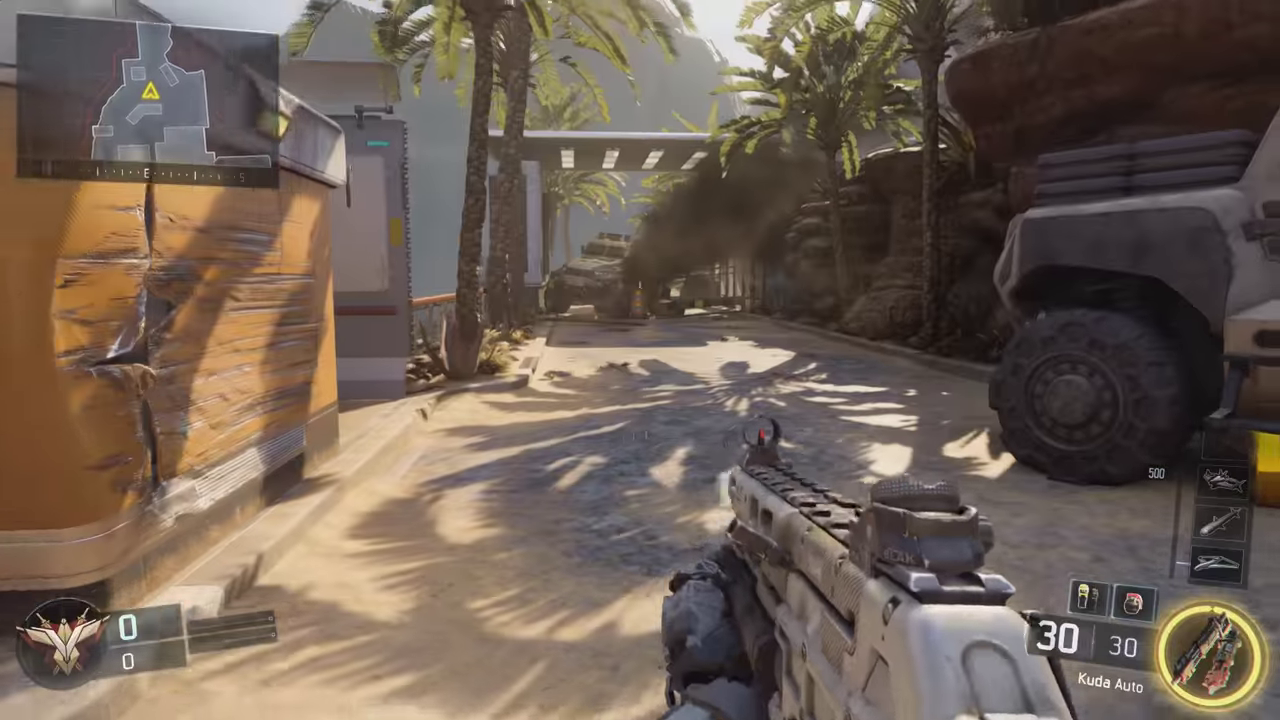
key("w")
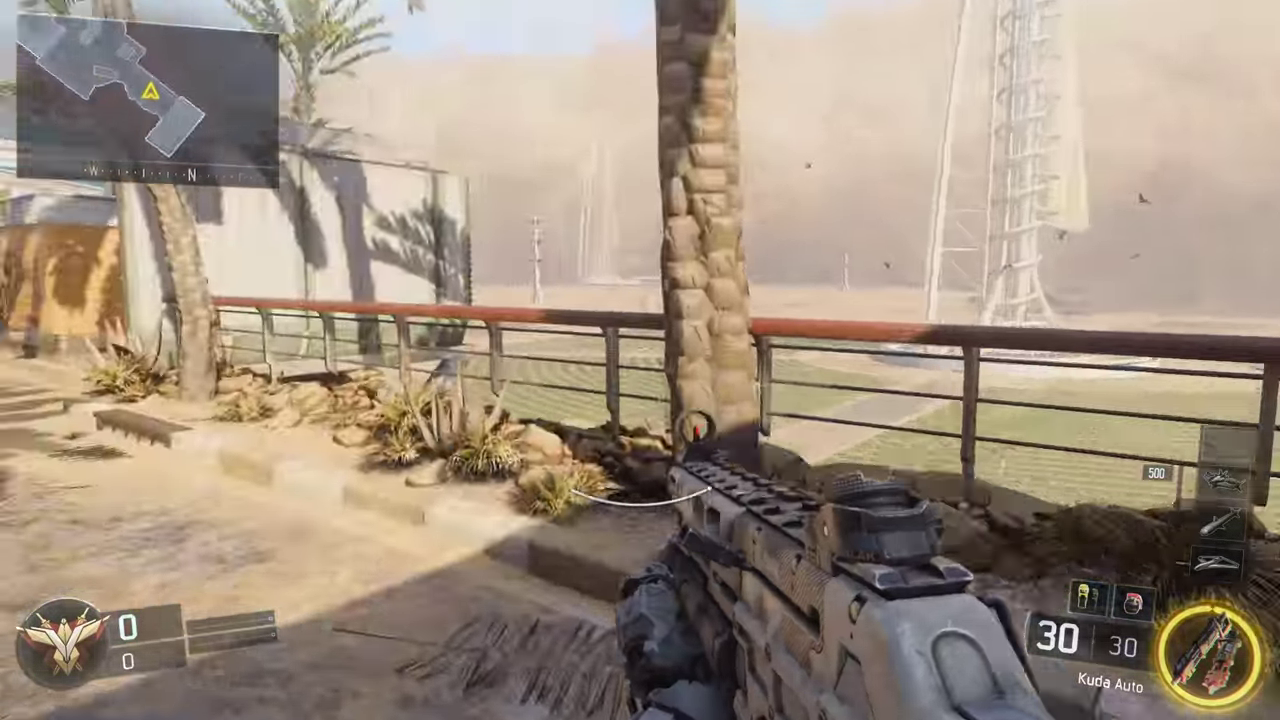
key("w")
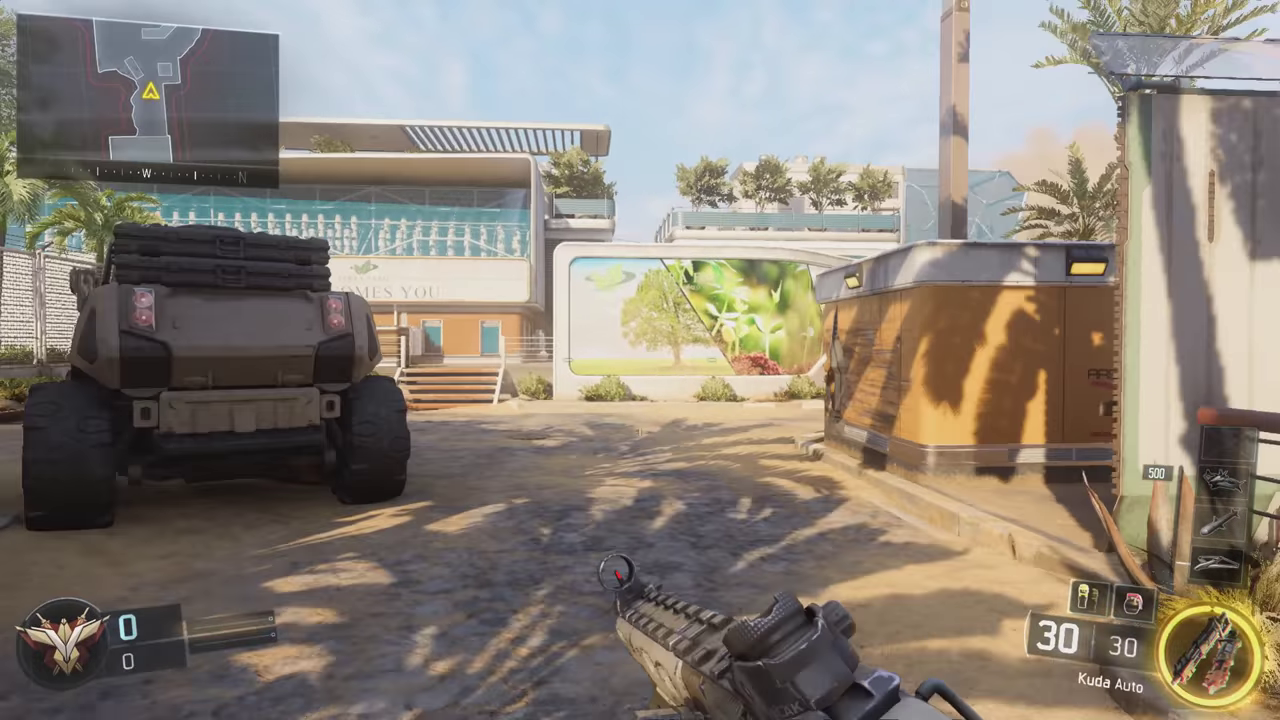
key("w")
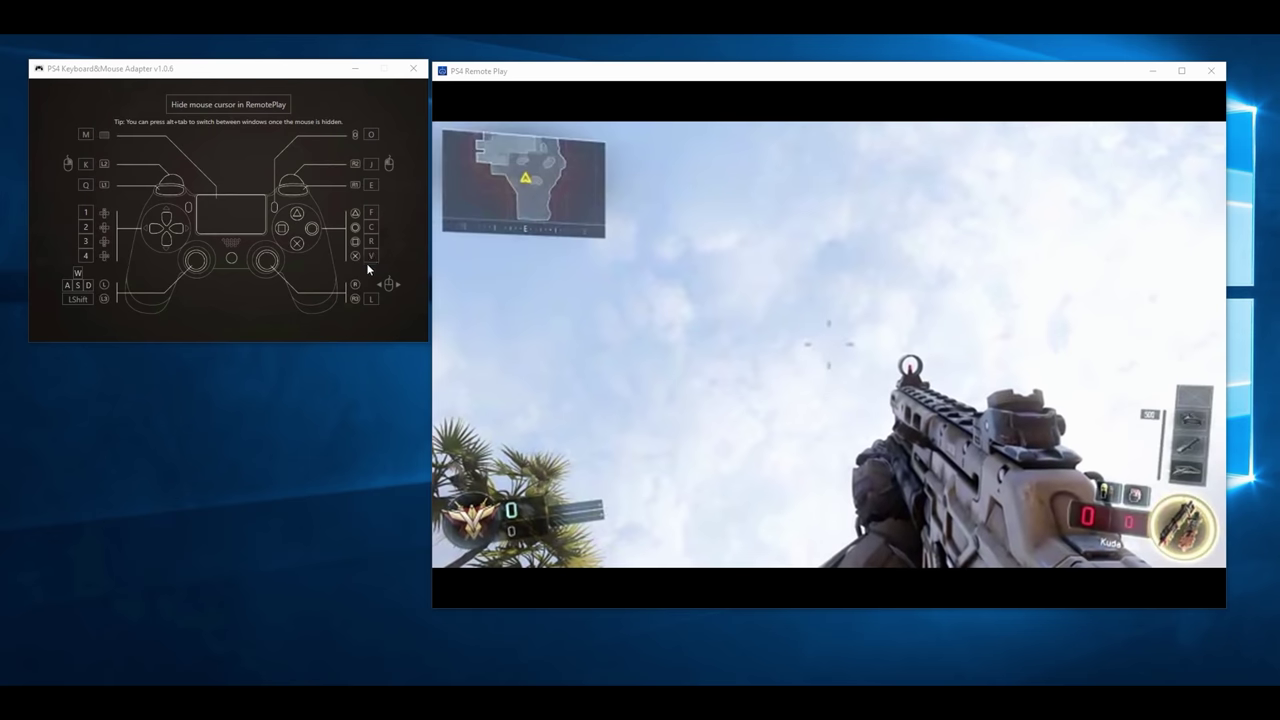
Step: Remap the cross button from V to Space and return control to the Remote Play stream
left_click(370, 256)
key("space")
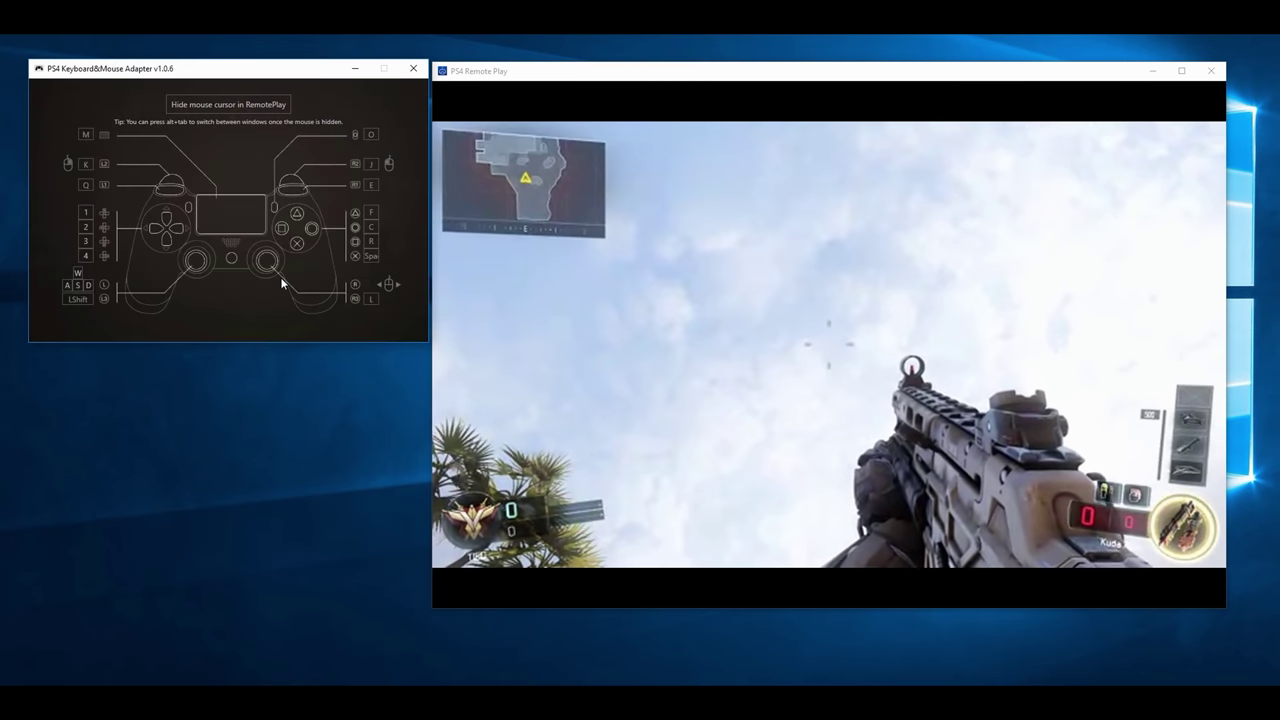
left_click(651, 421)
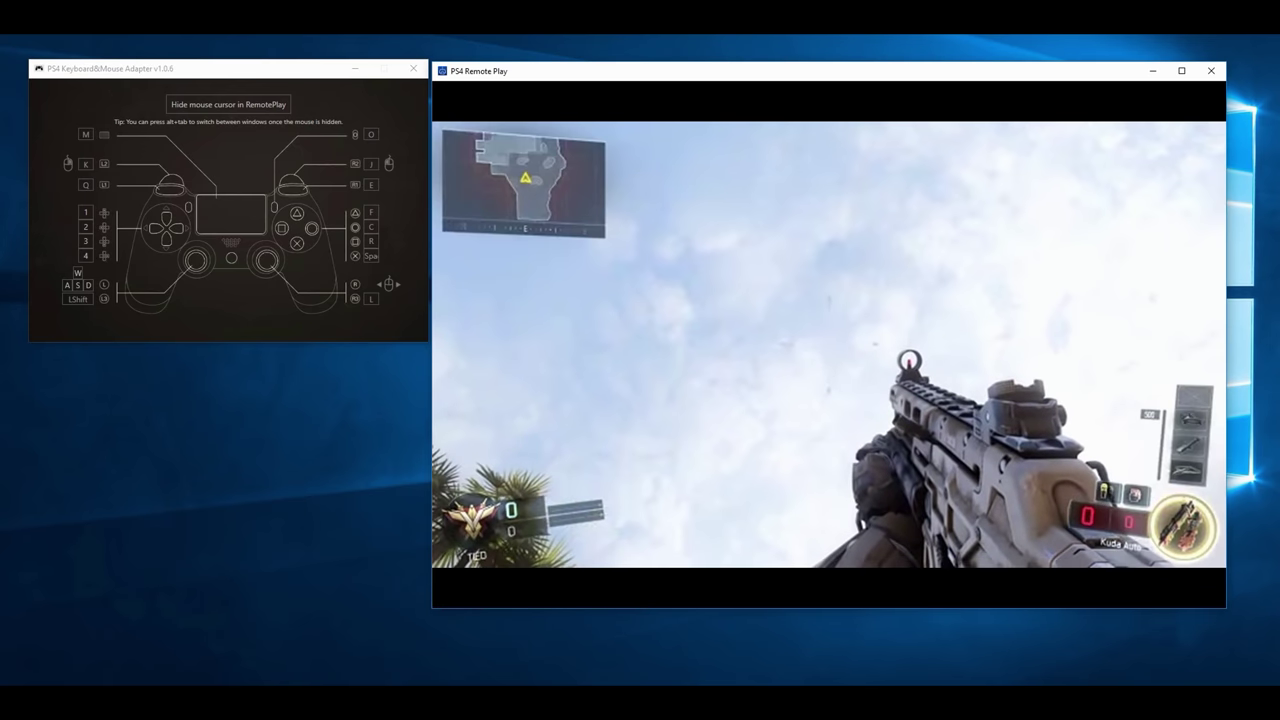
mouse_move(723, 491)
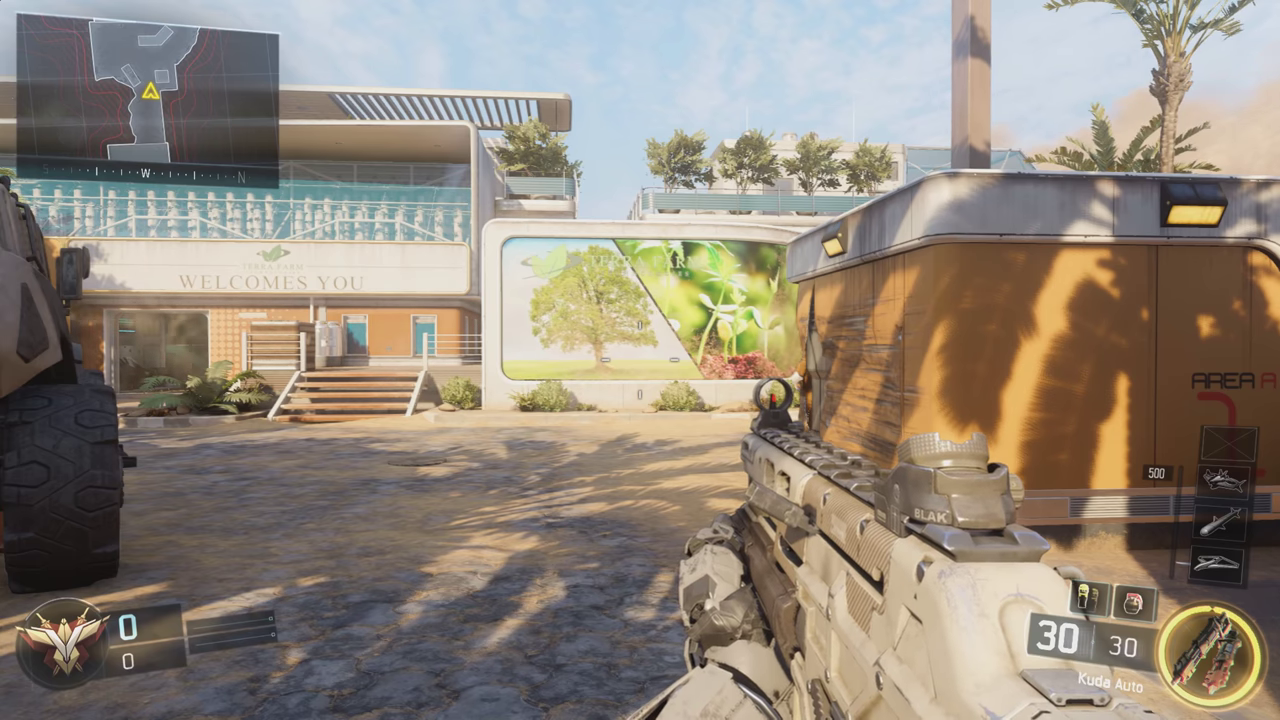
Step: Back across the courtyard, then sprint and turn around it to face the parked vehicle
key("s")
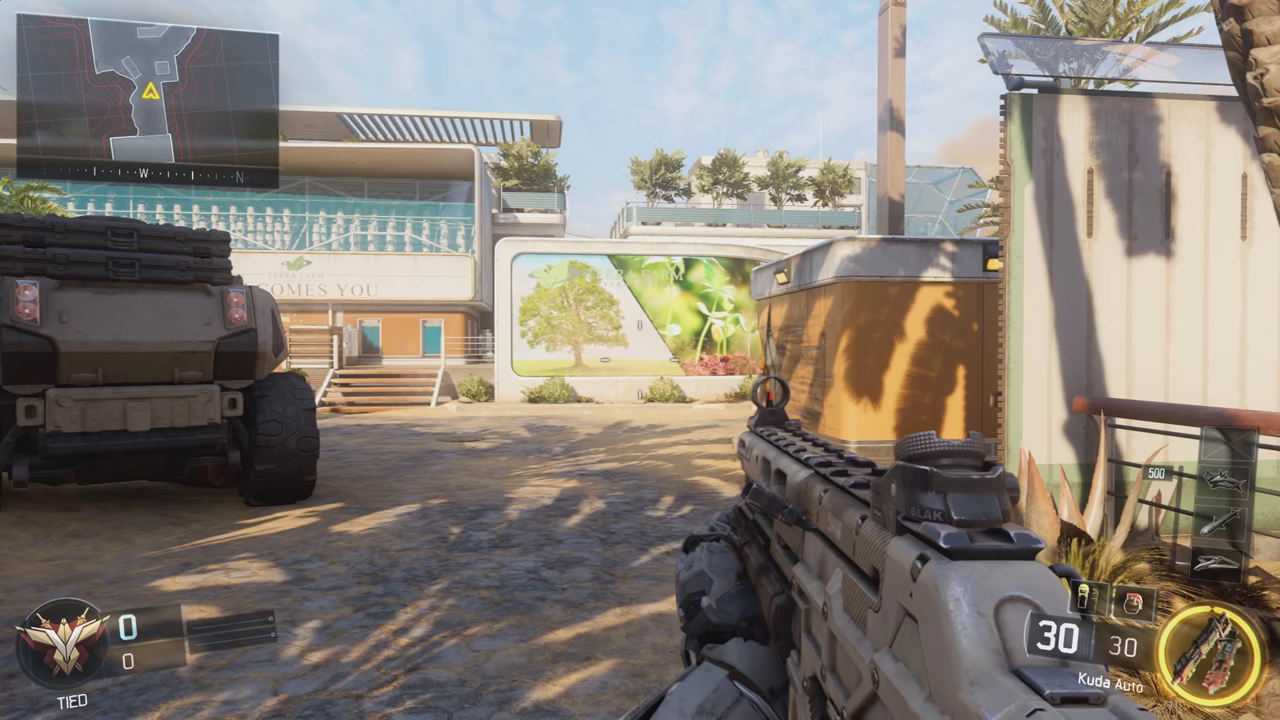
key("w")
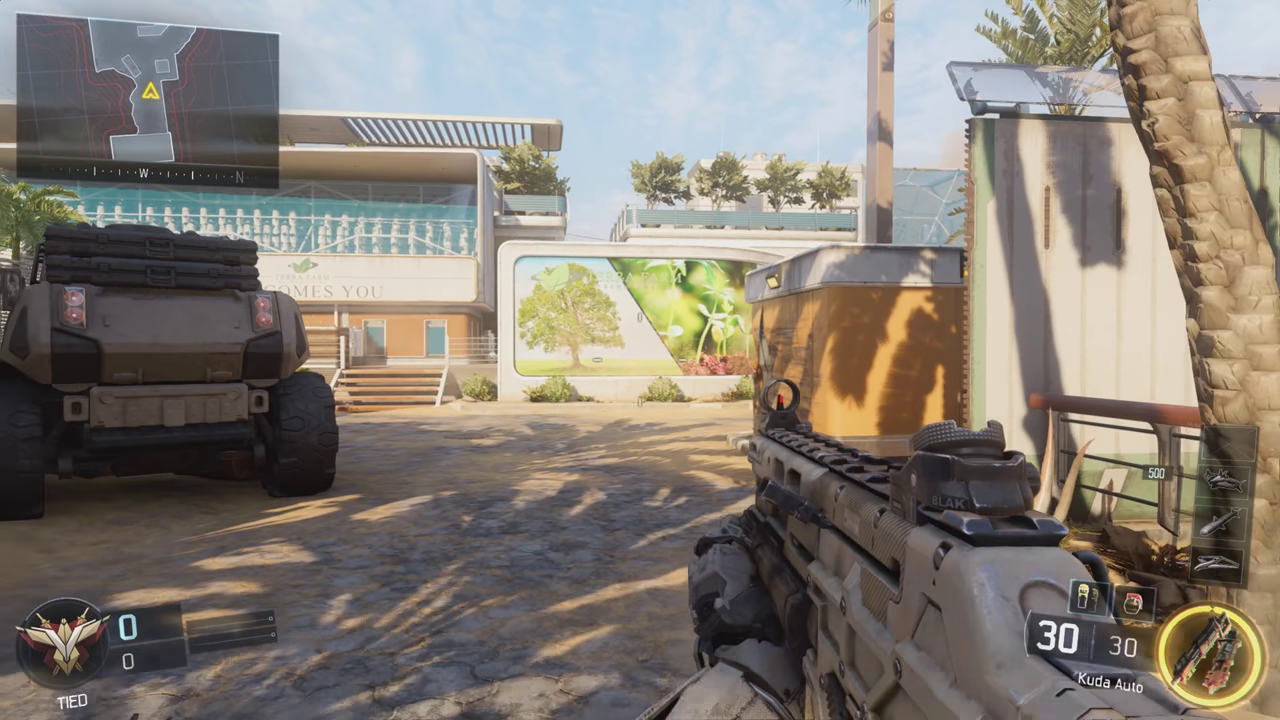
key("w")
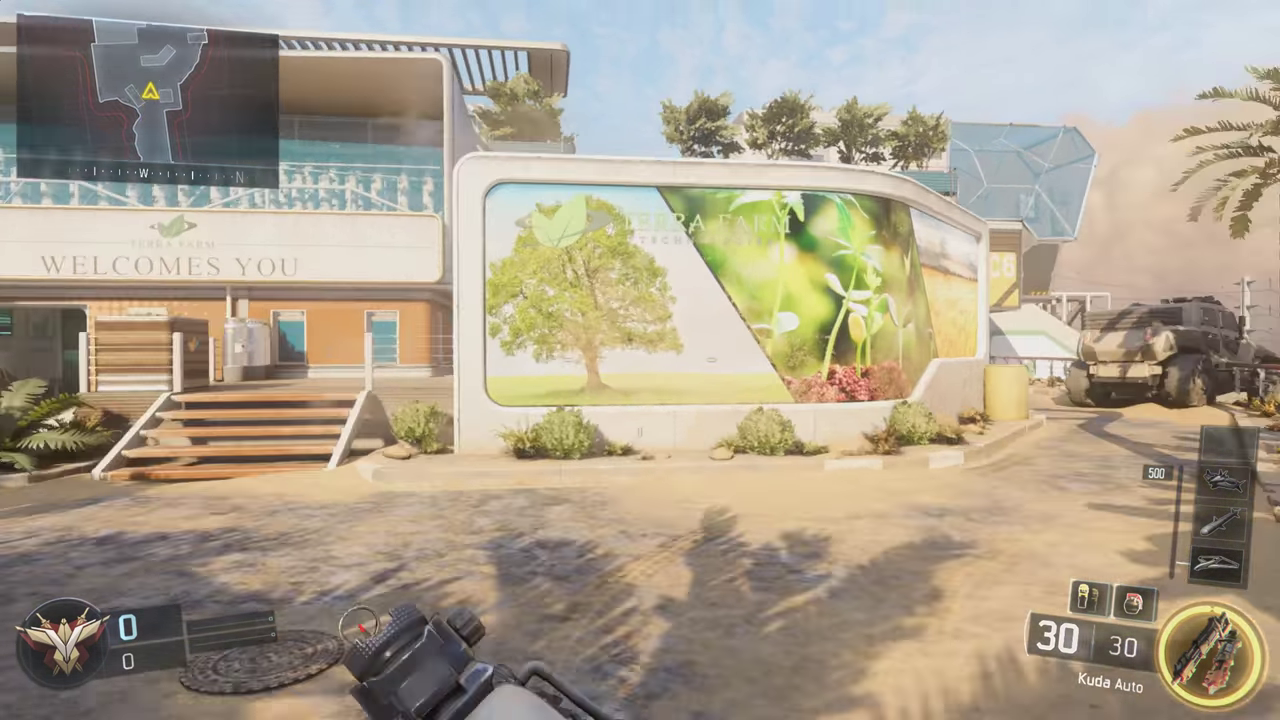
key("w")
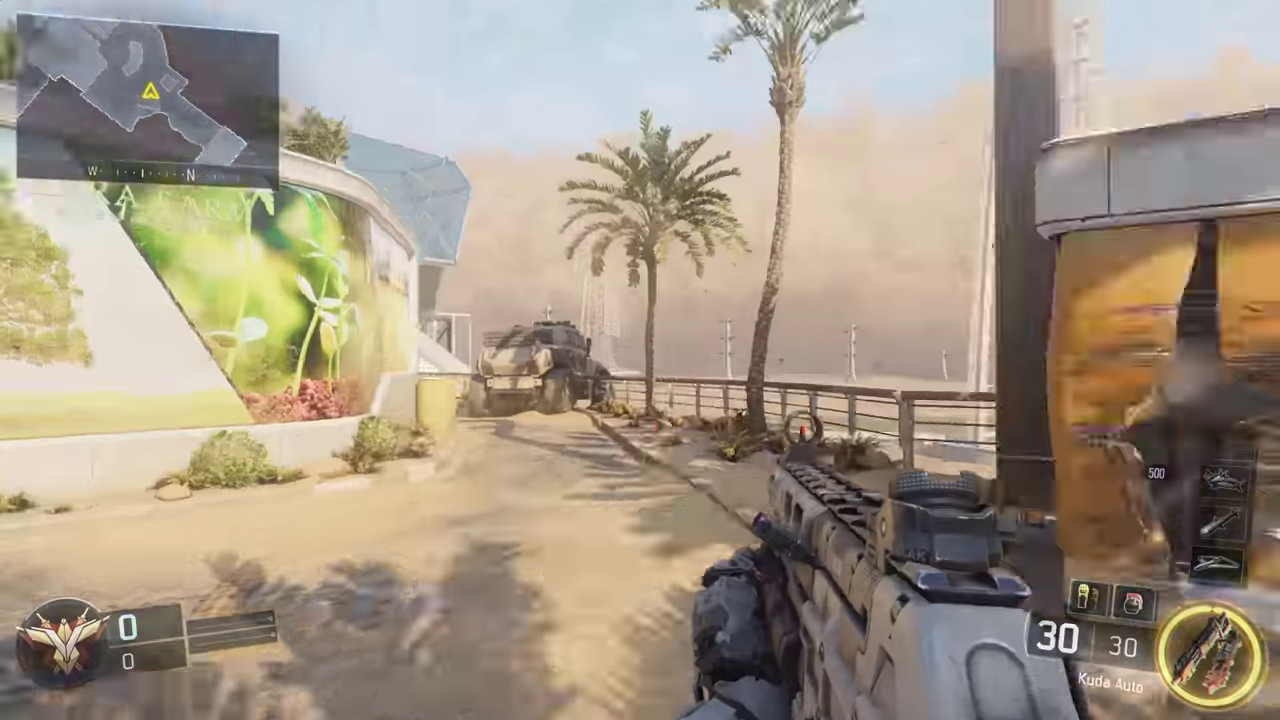
key("w")
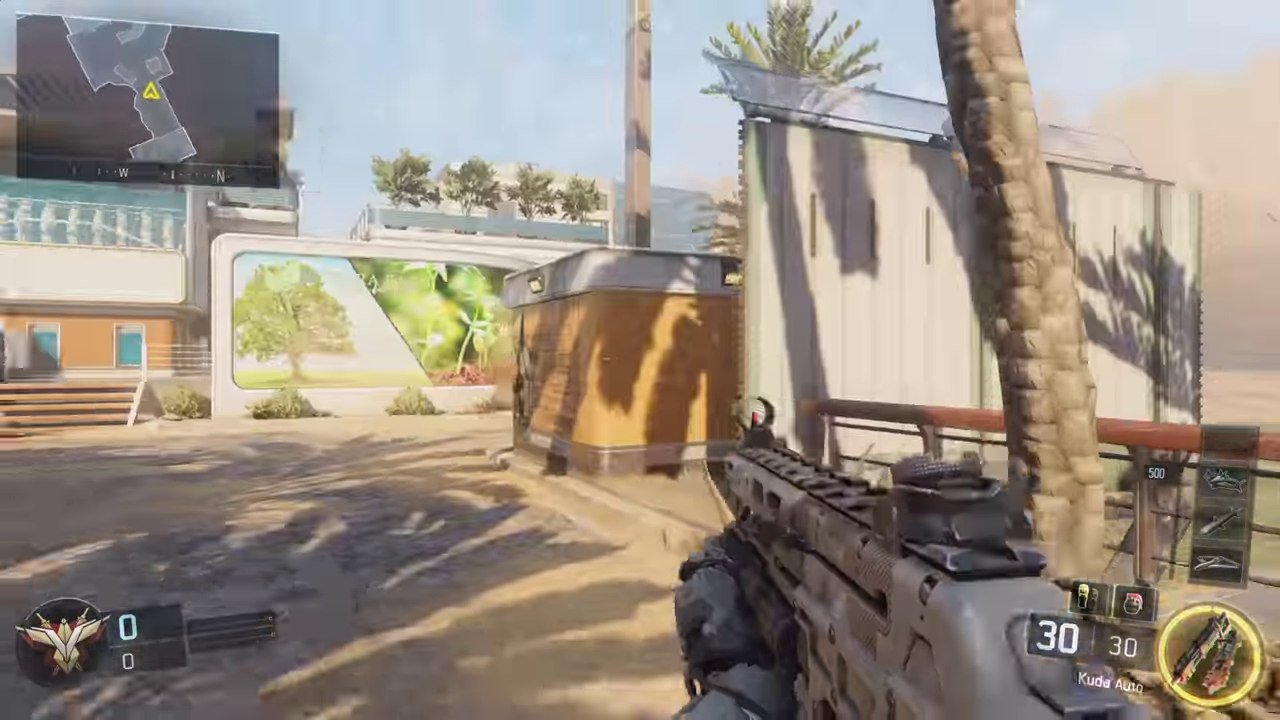
key("w")
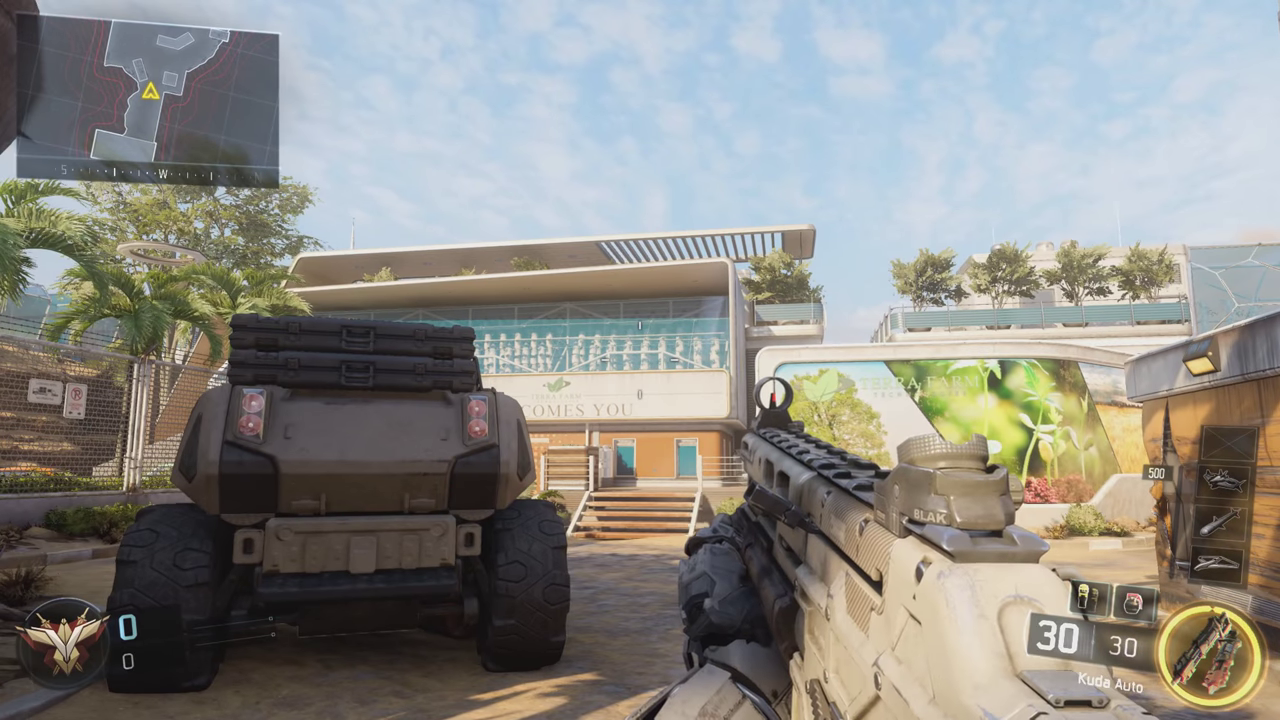